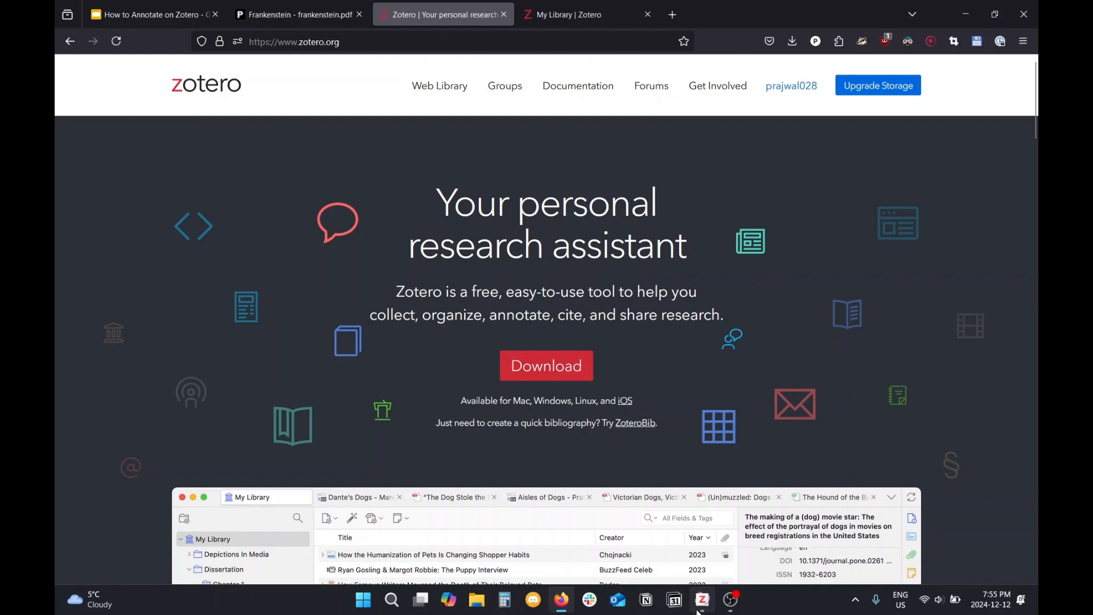
Switch to the Zotero desktop app and review its General and Sync settings.
left_click(711, 602)
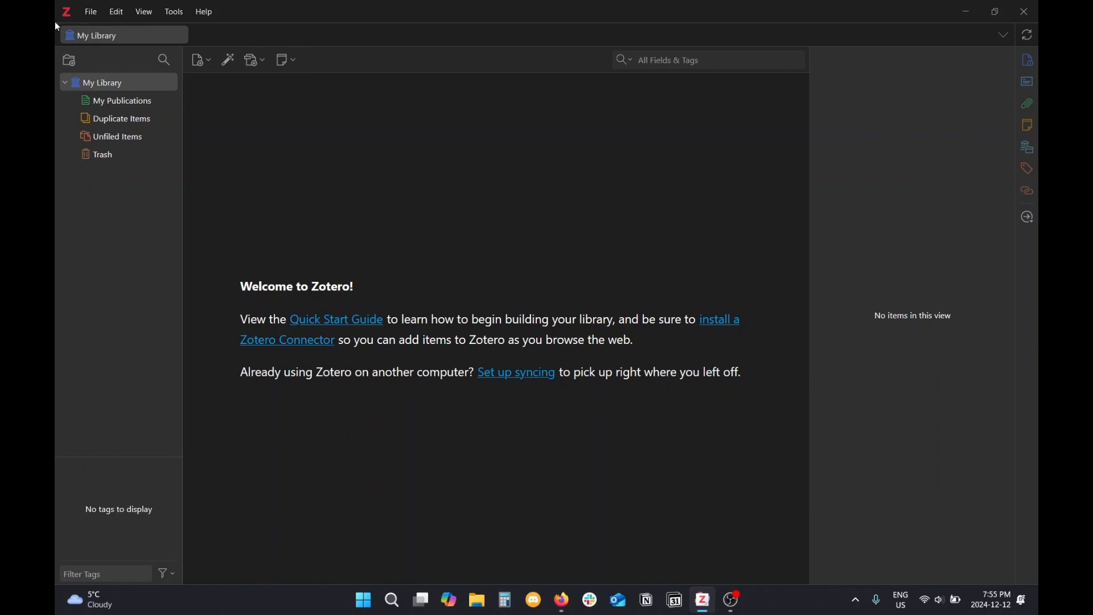
left_click(90, 12)
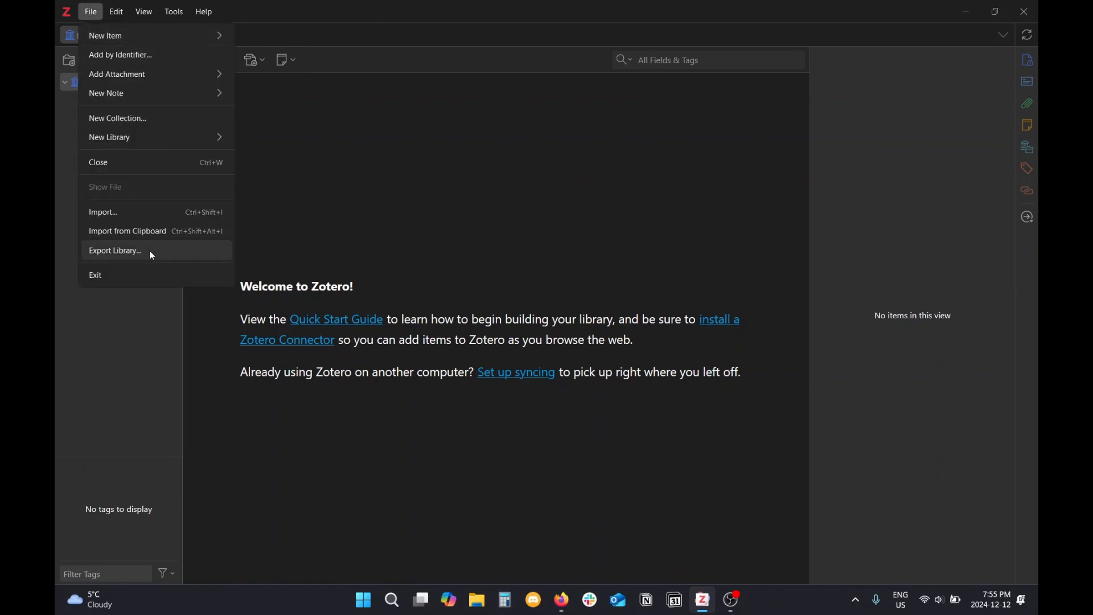
mouse_move(112, 15)
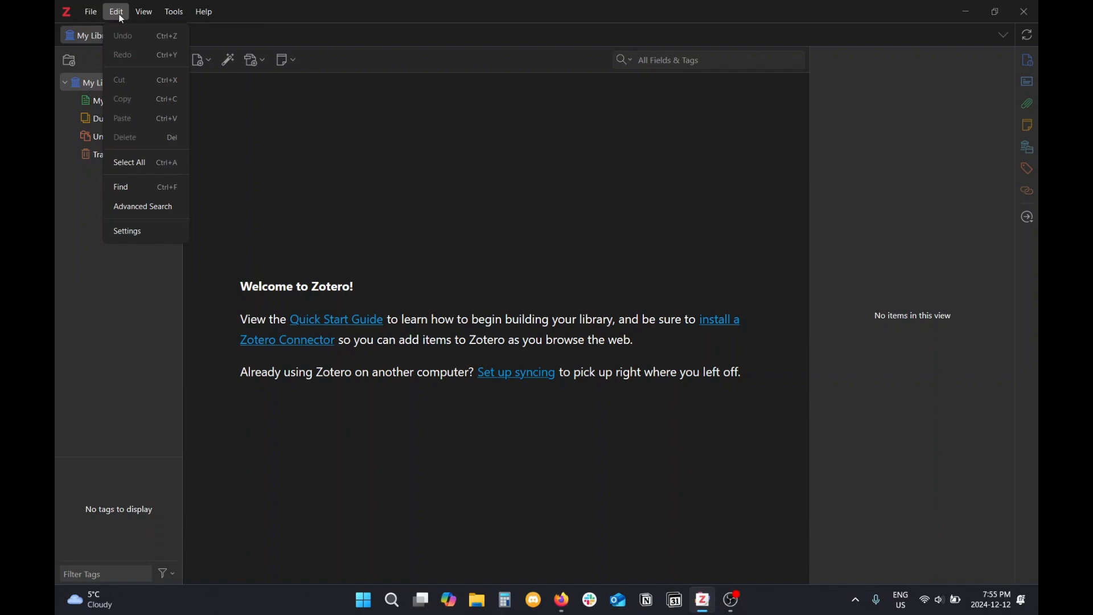
left_click(139, 231)
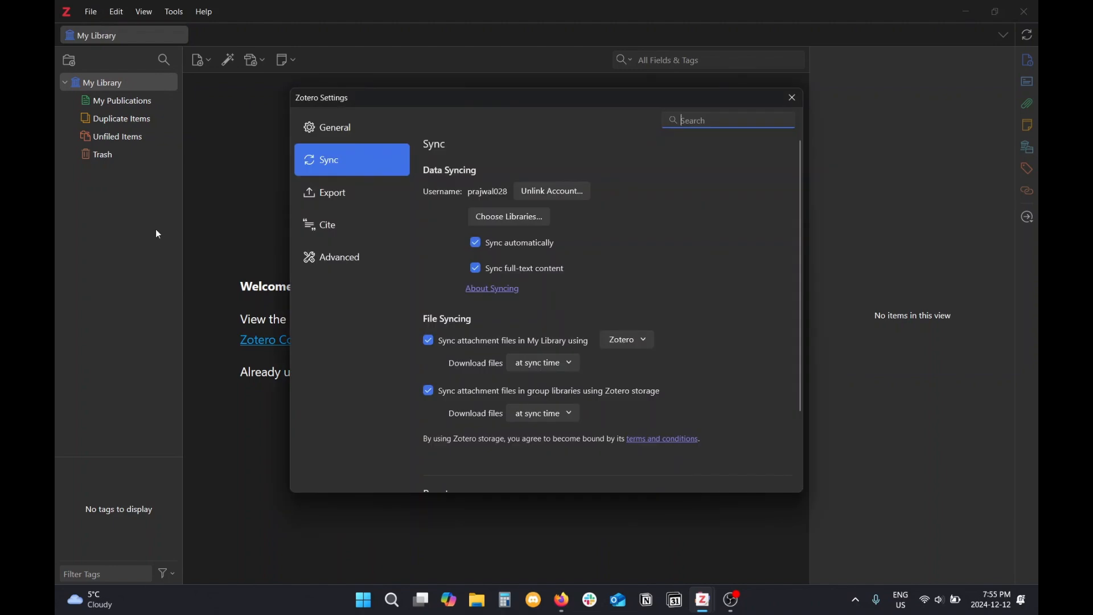
left_click(309, 132)
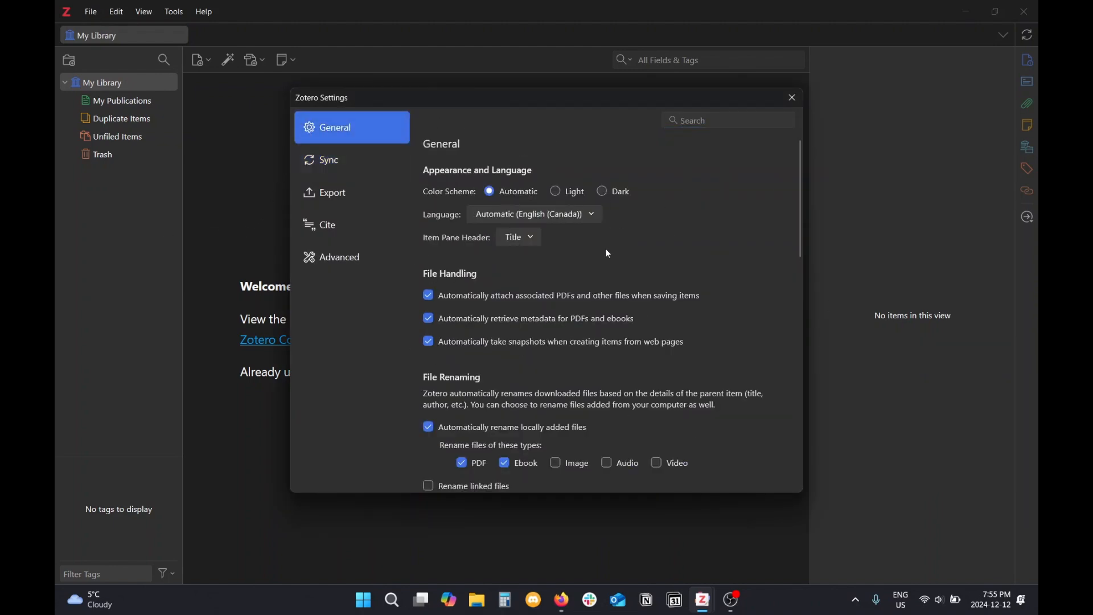
scroll(544, 307, "down", 12)
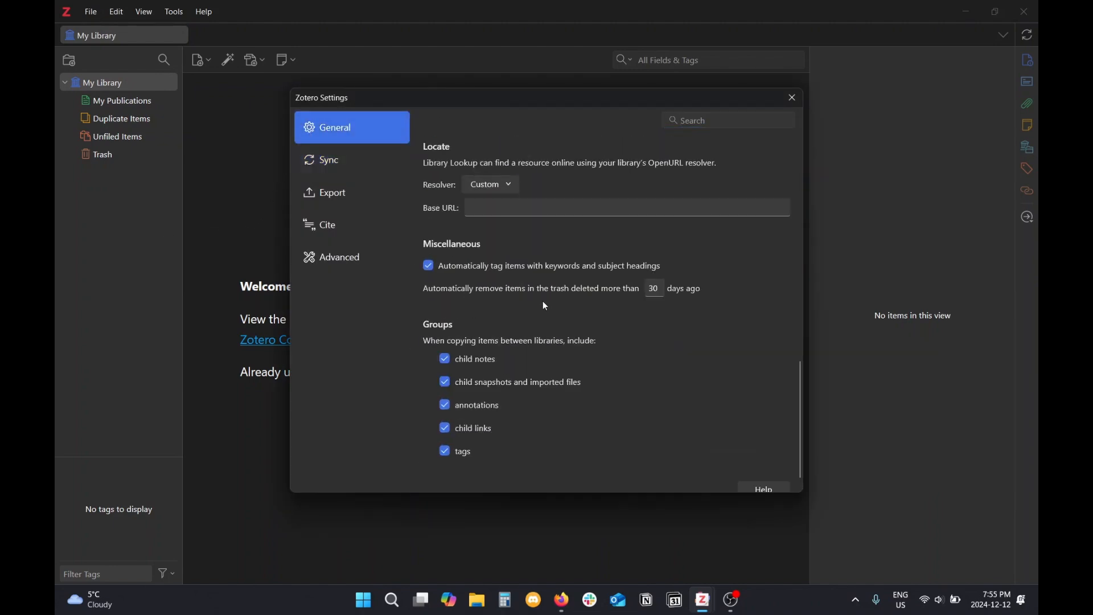
left_click(337, 161)
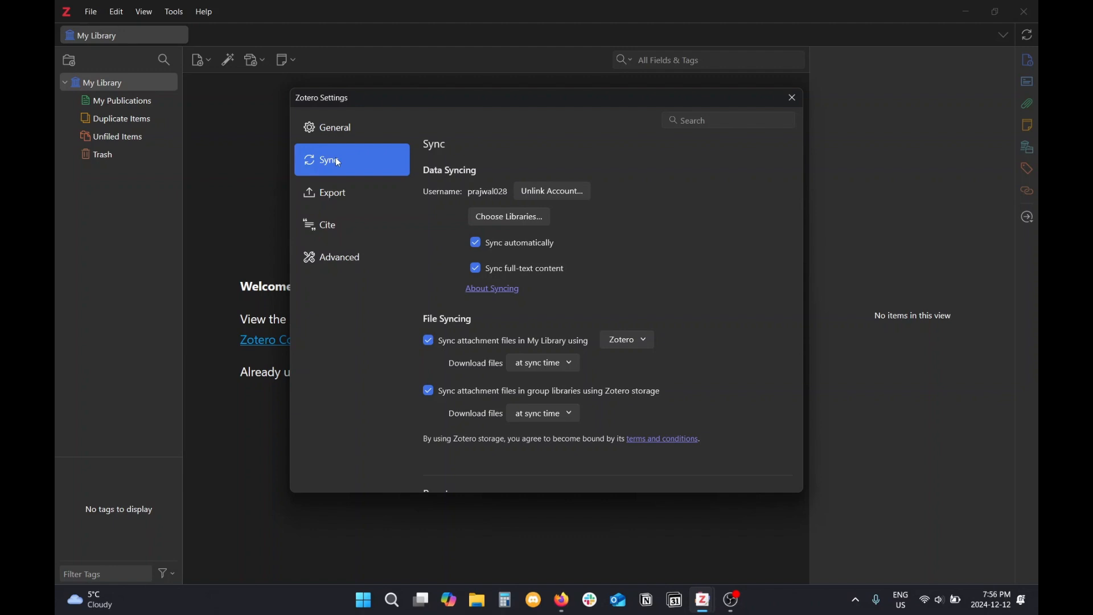
left_click(791, 104)
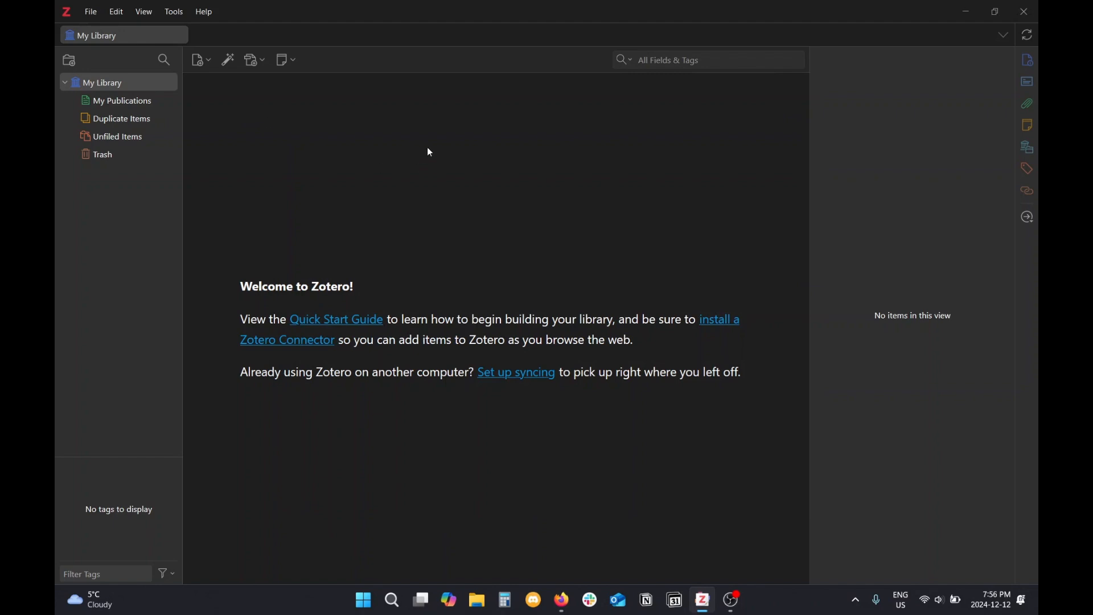
Add a Book item titled "Frankenstein" to the library, with Shelley as the author's last name.
left_click(202, 64)
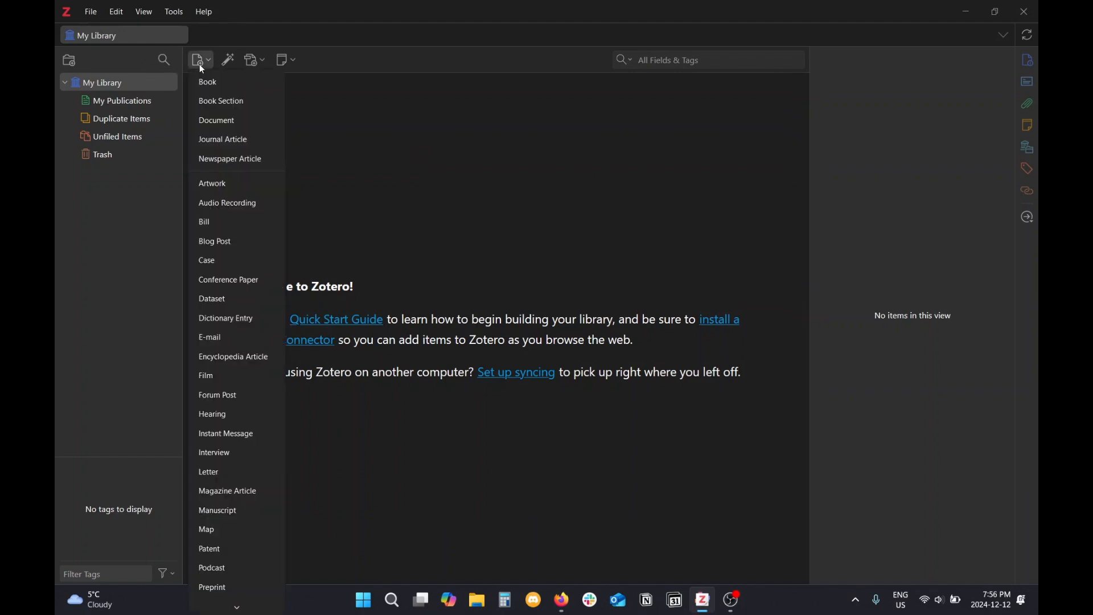
left_click(243, 87)
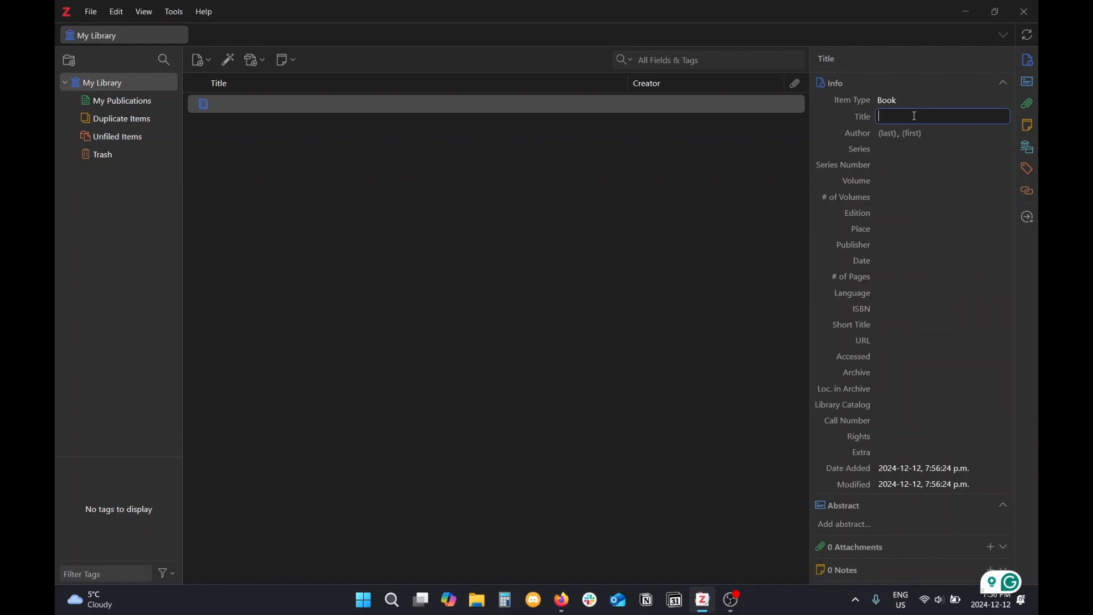
type("Frankenstein")
key("Tab")
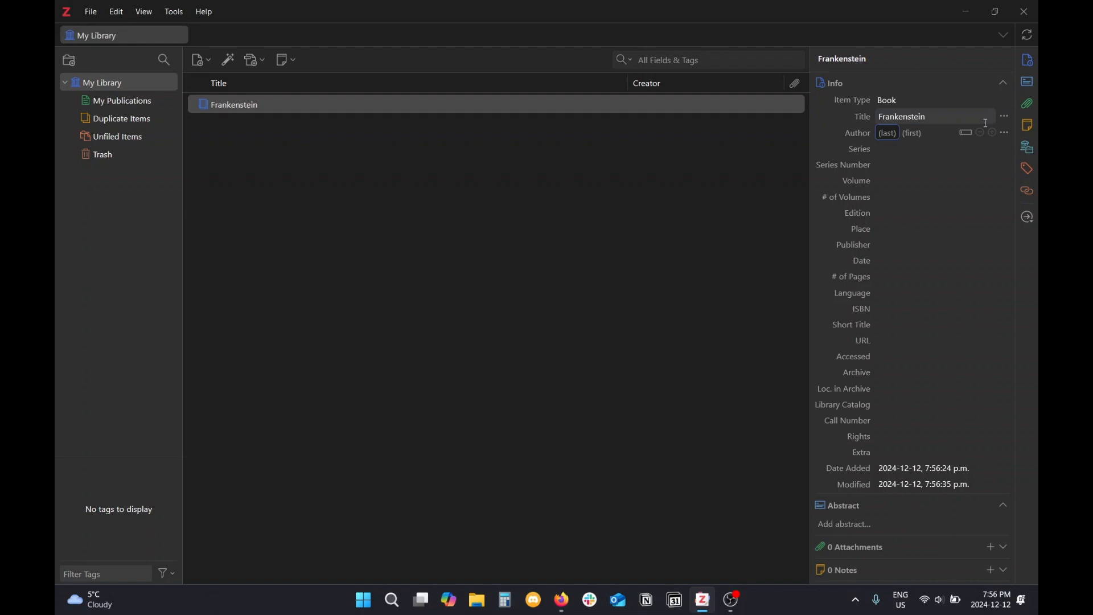
type("Shelley")
key("Tab")
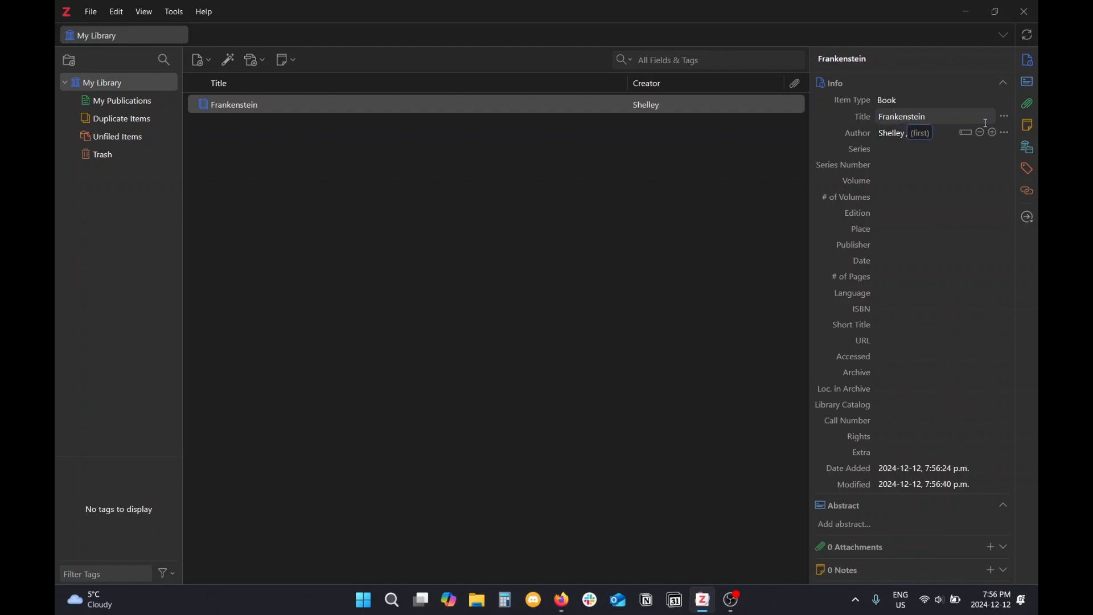
type("Mary")
key("Return")
Attach the file frankenstein.pdf from Downloads to the Frankenstein book item.
scroll(952, 167, "down", 3)
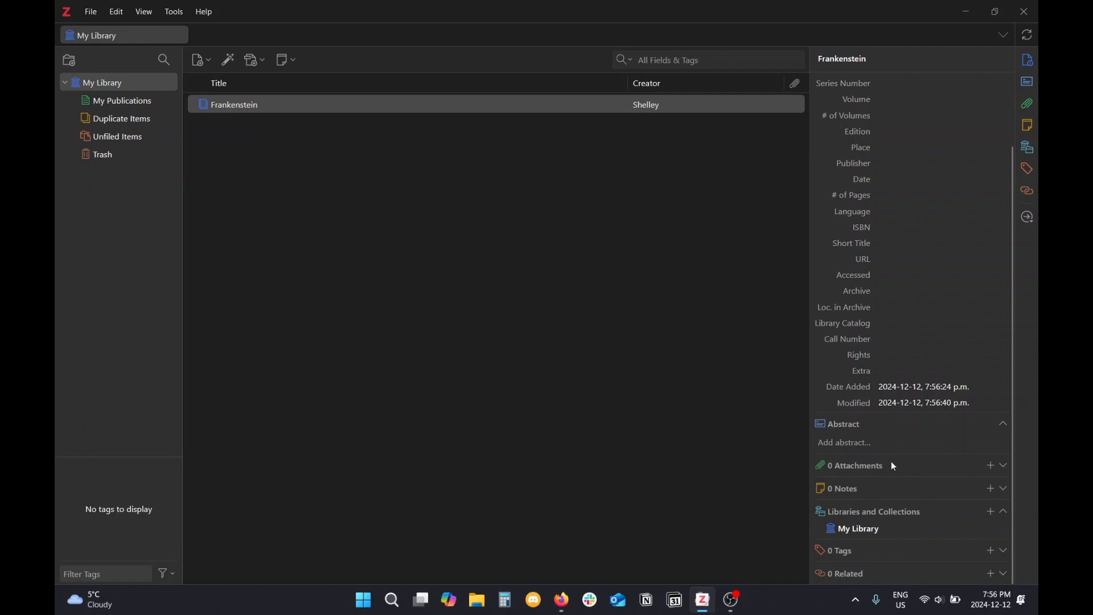
left_click(990, 466)
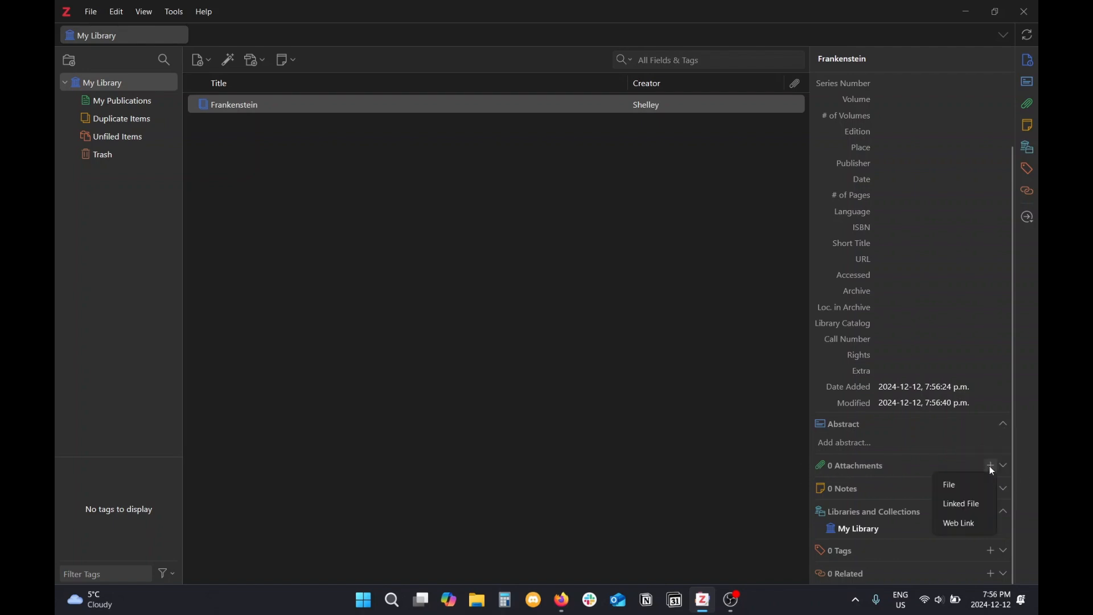
left_click(967, 488)
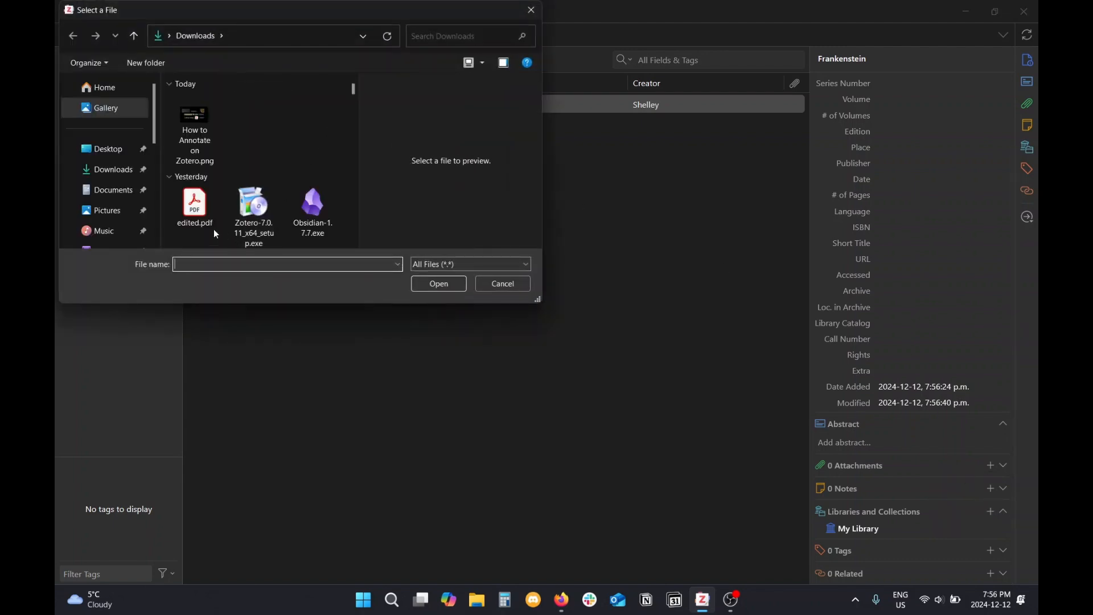
scroll(218, 205, "down", 5)
scroll(232, 186, "up", 3)
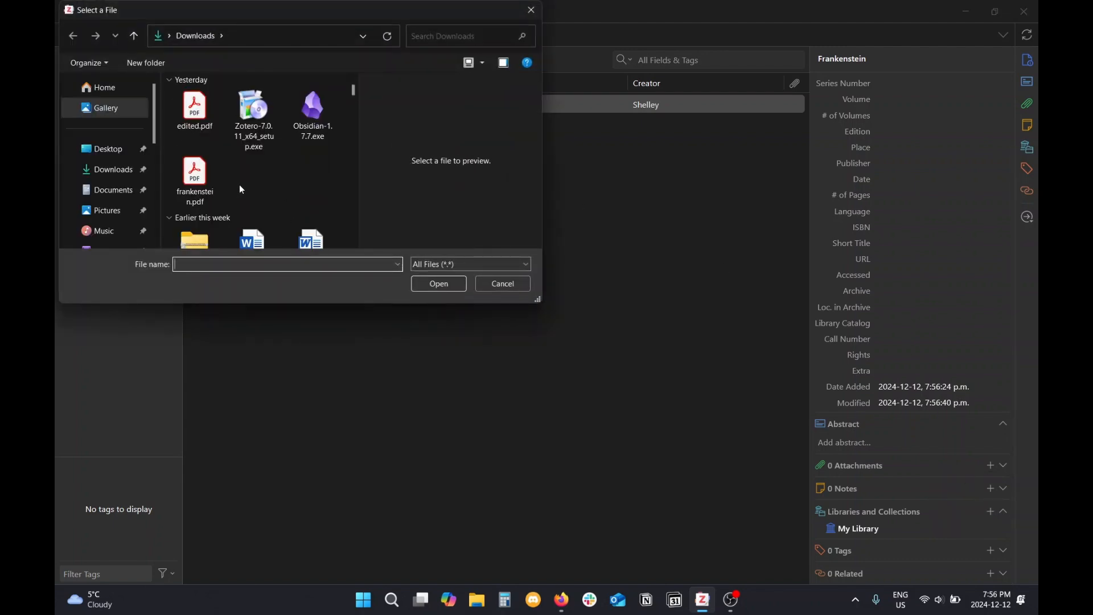
left_click(194, 179)
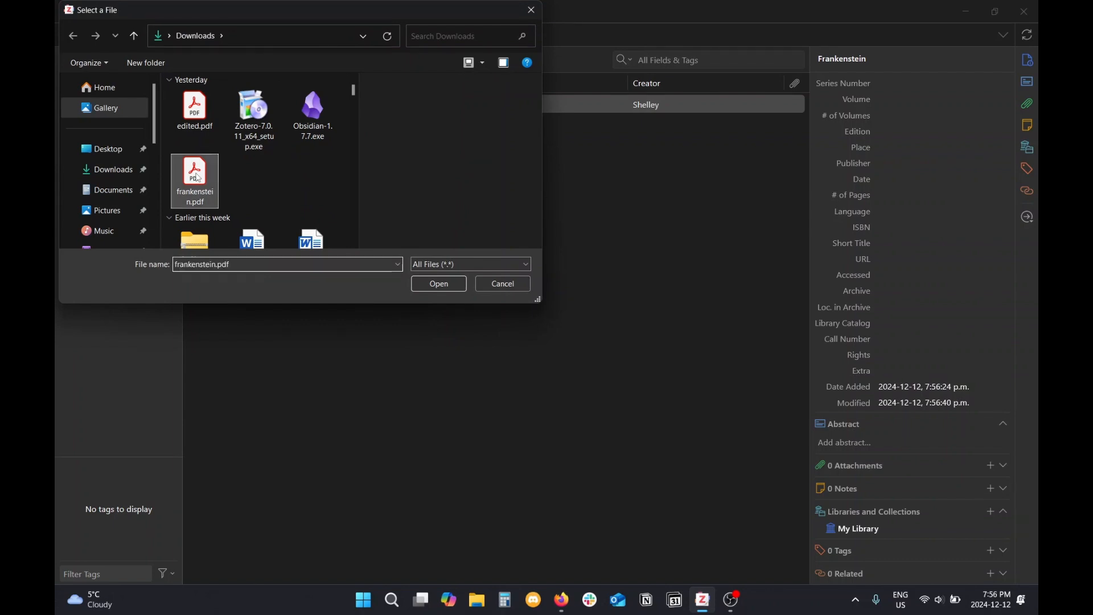
left_click(439, 285)
scroll(947, 472, "down", 3)
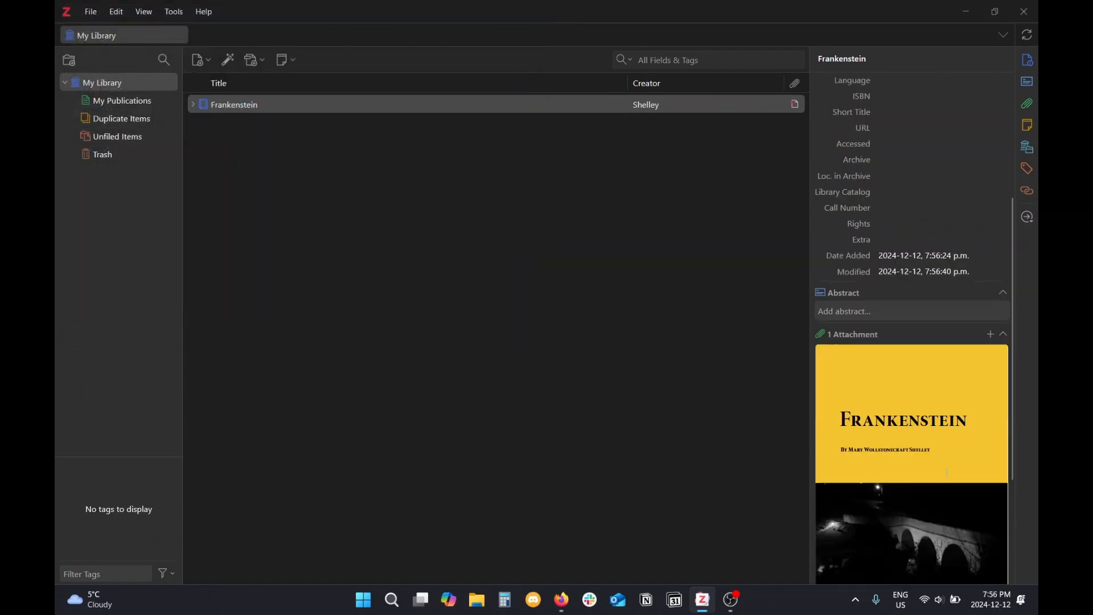
scroll(947, 472, "down", 1)
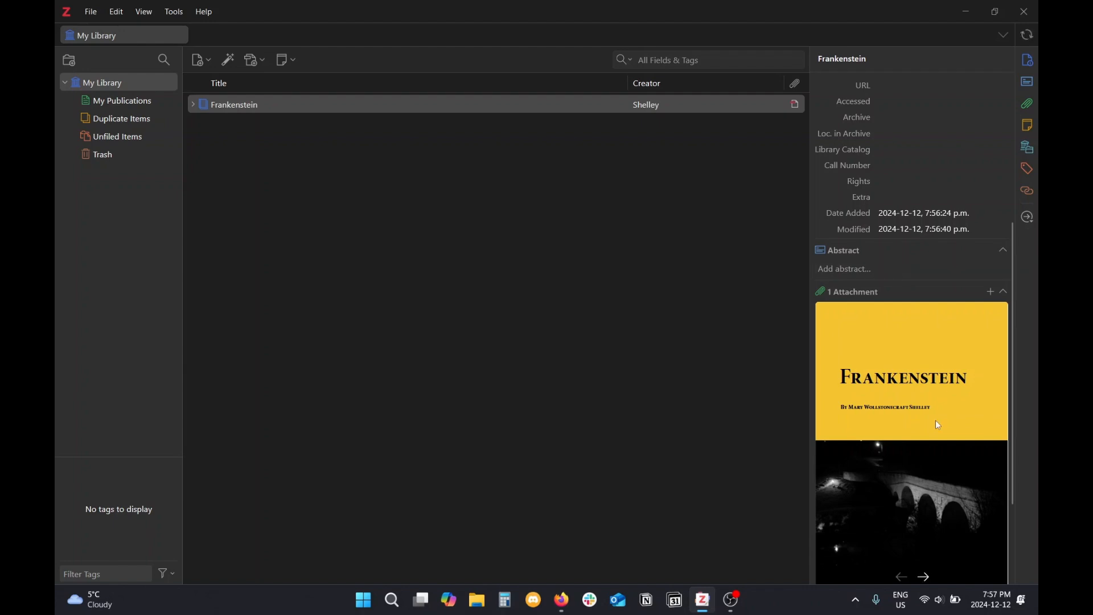
Set the author's first name of the Frankenstein item to Mary.
scroll(940, 426, "up", 6)
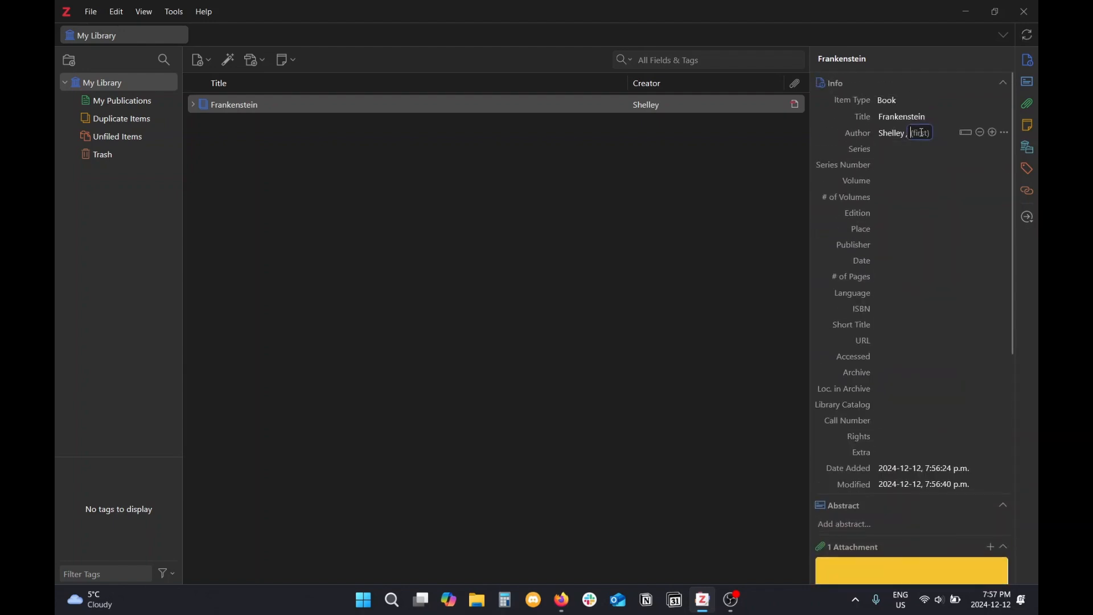
type("Mary")
left_click(766, 164)
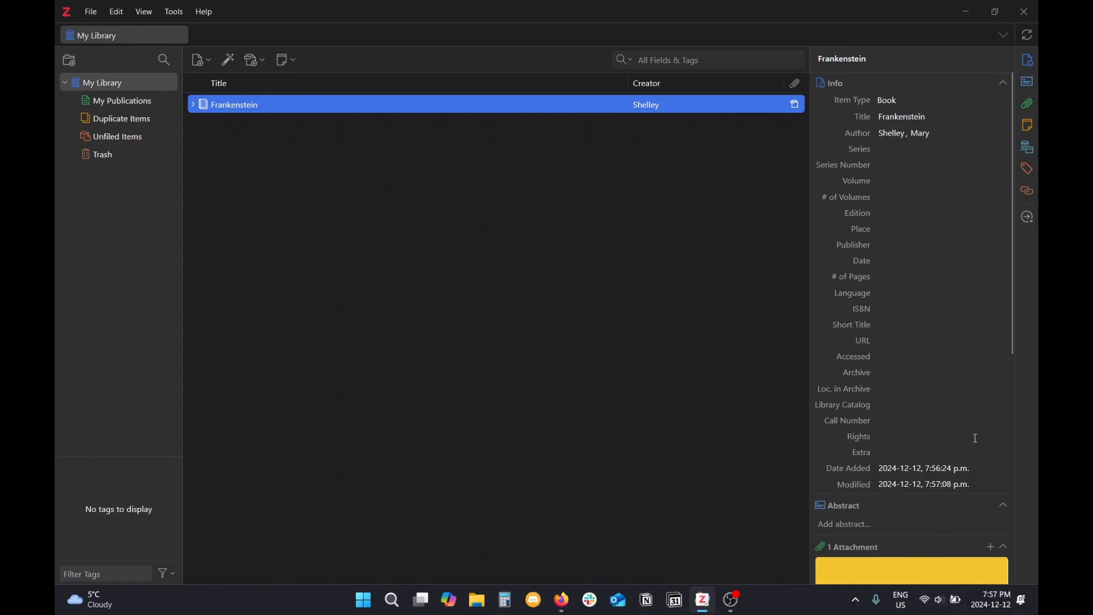
Open the Frankenstein PDF in the reader and set its zoom to Automatically Resize.
double_click(330, 102)
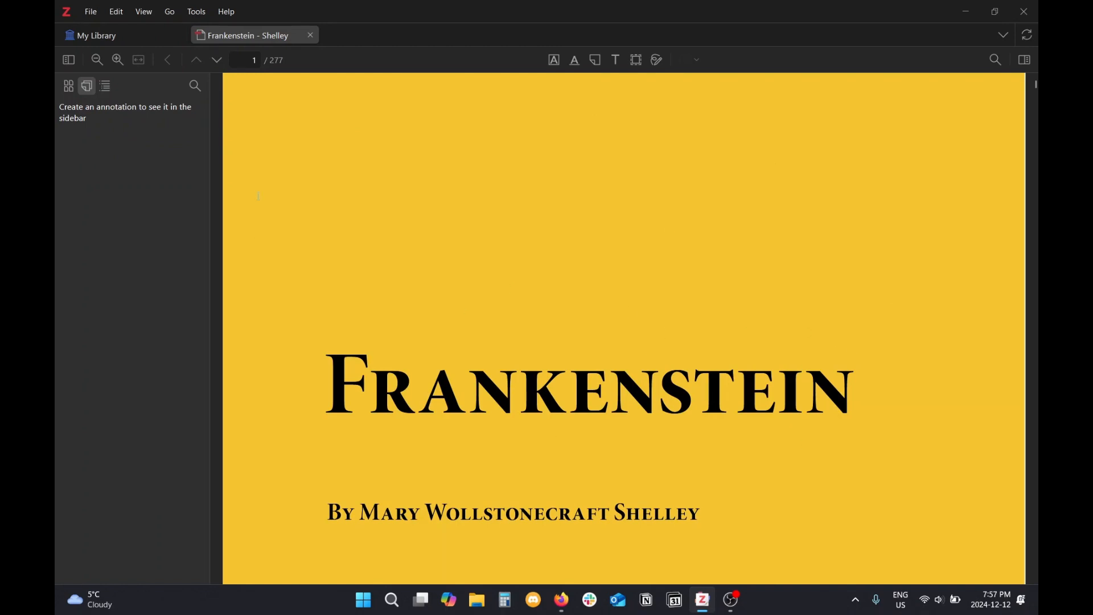
right_click(557, 242)
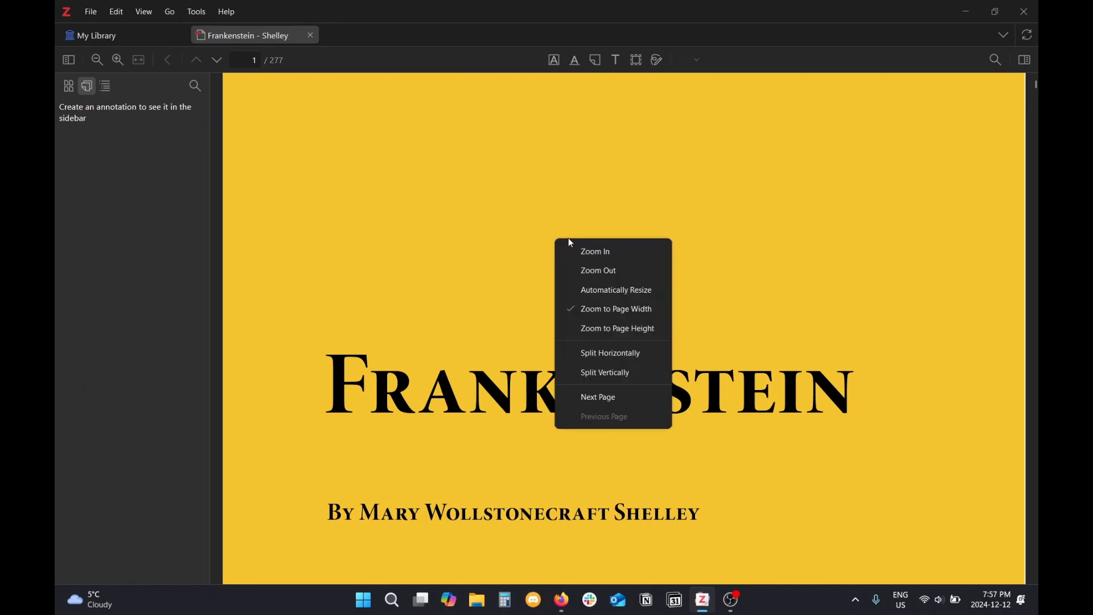
left_click(607, 291)
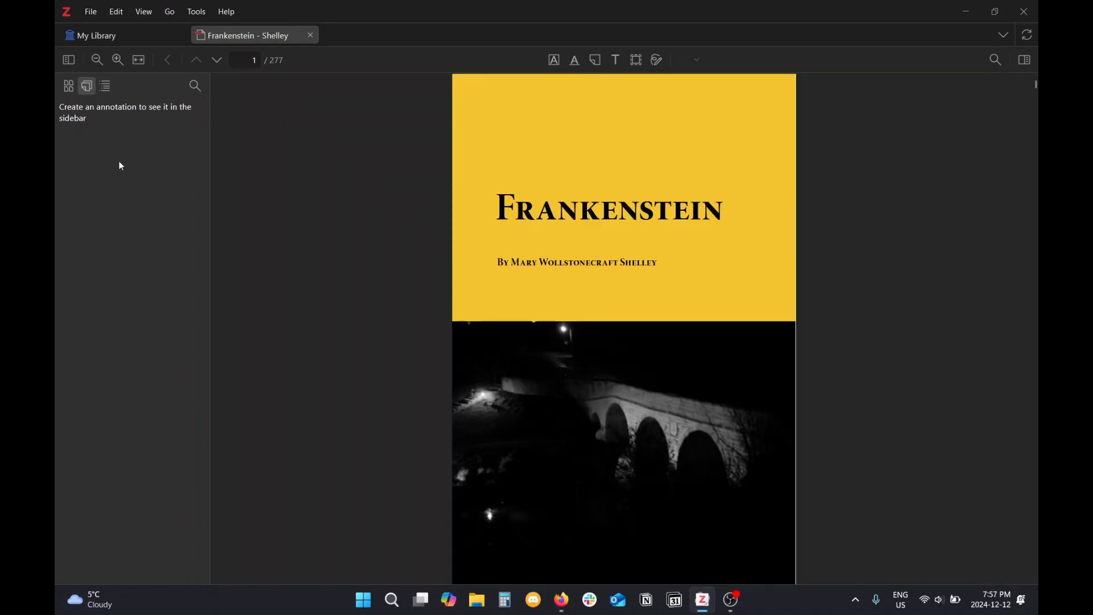
scroll(686, 257, "down", 4)
scroll(686, 257, "down", 5)
scroll(686, 258, "up", 10)
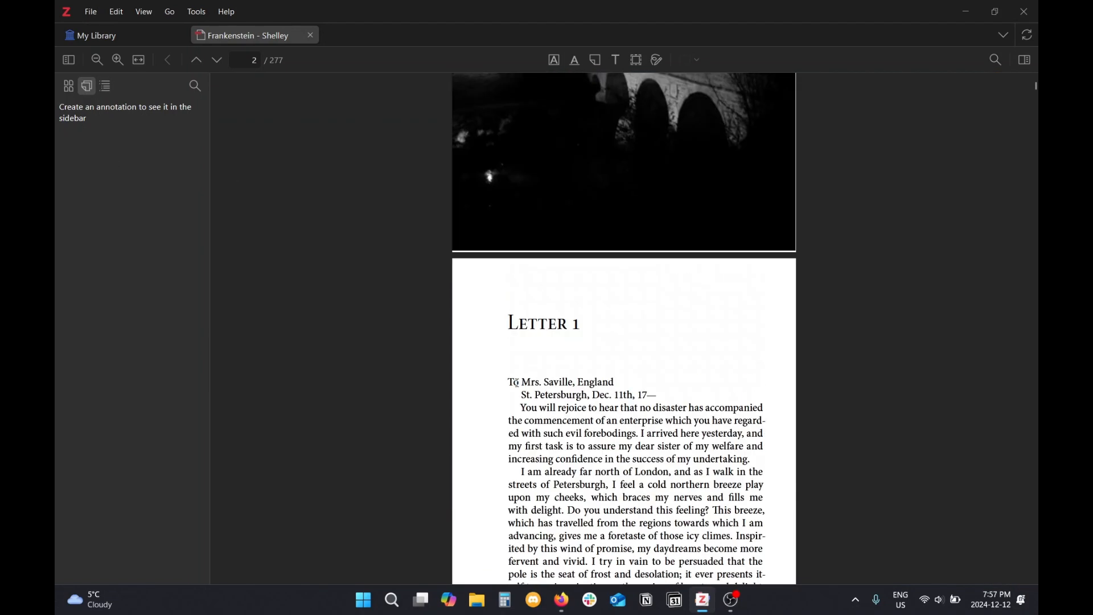
Switch to Firefox to examine the page layout of the open frankenstein.pdf, and return to Zotero.
left_click(562, 599)
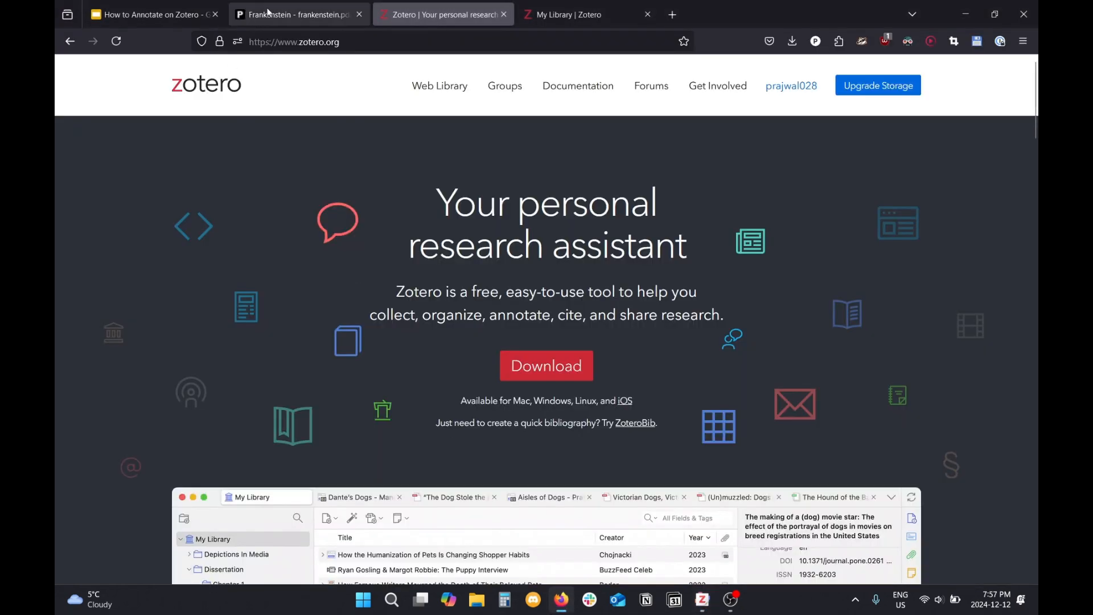
left_click(296, 14)
scroll(849, 268, "down", 5)
scroll(841, 264, "down", 3)
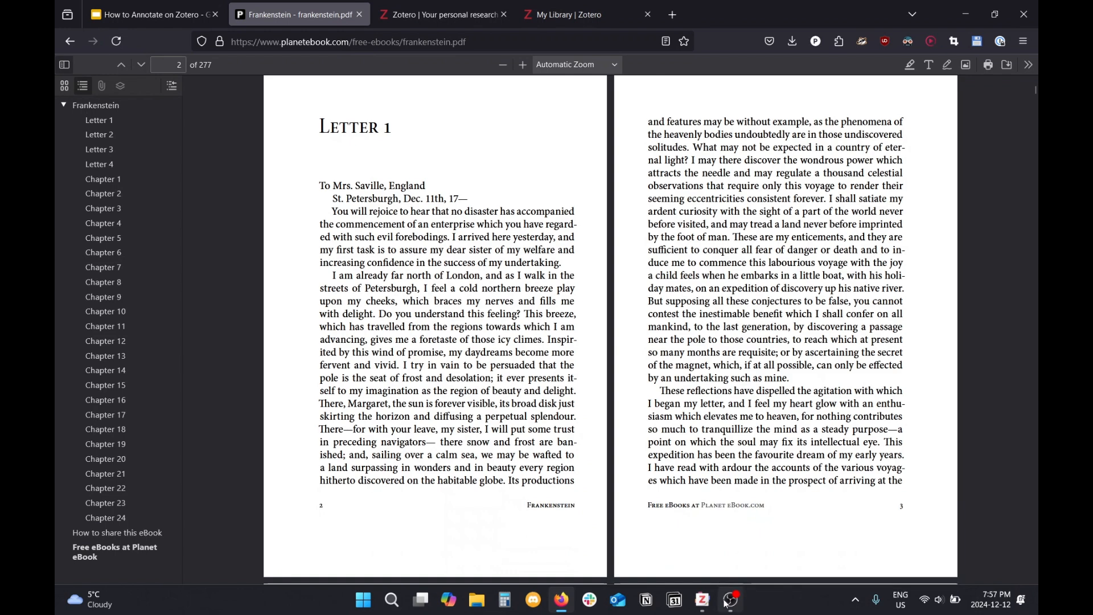
left_click(697, 596)
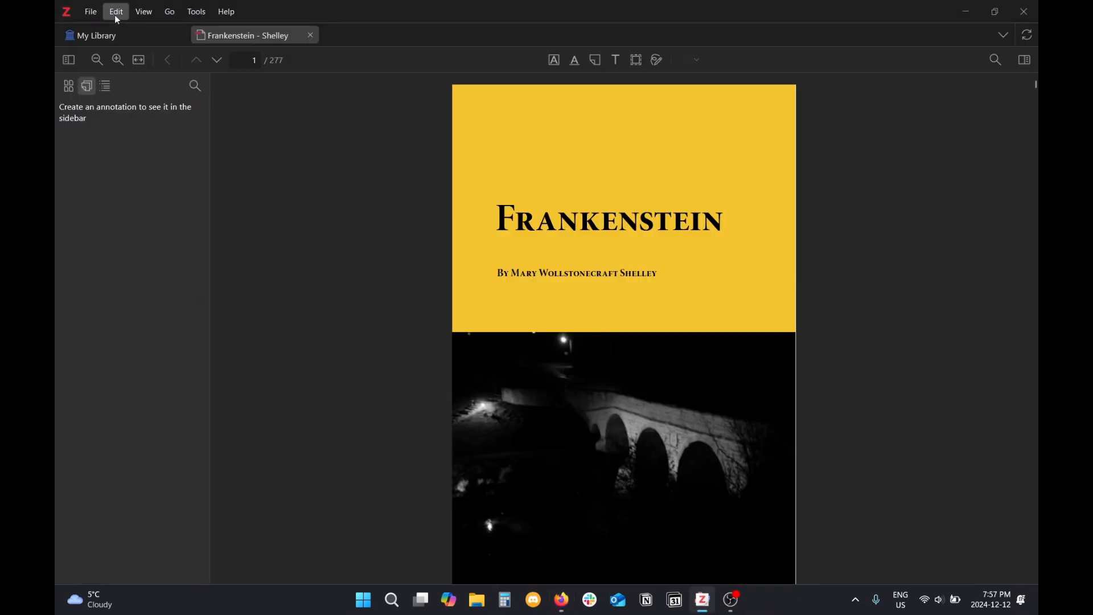
Set the Frankenstein PDF to display in Even Spreads and check the facing pages.
left_click(143, 12)
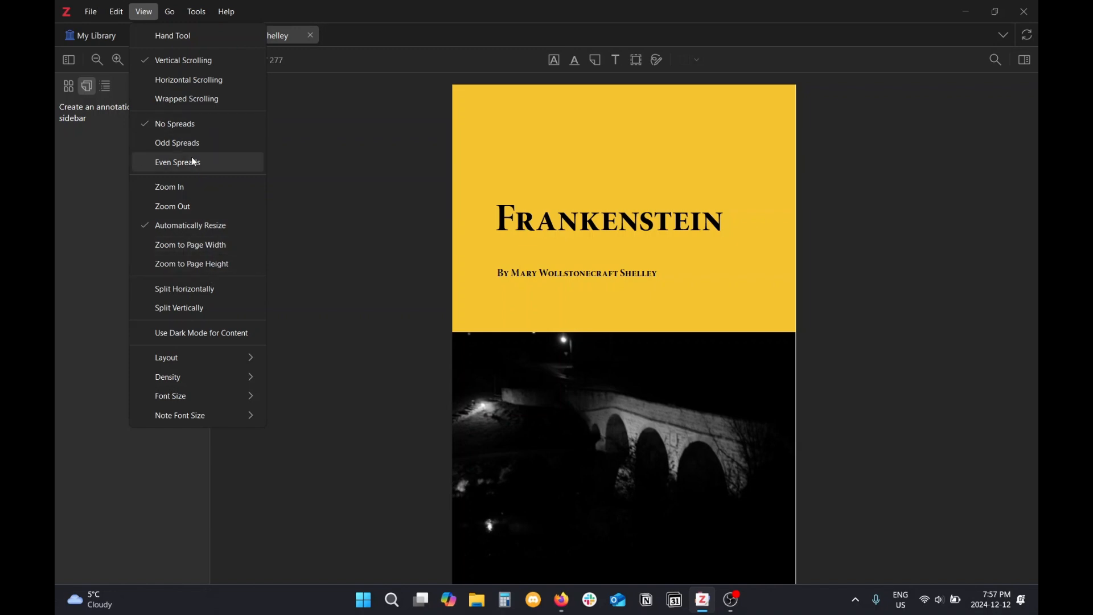
left_click(223, 160)
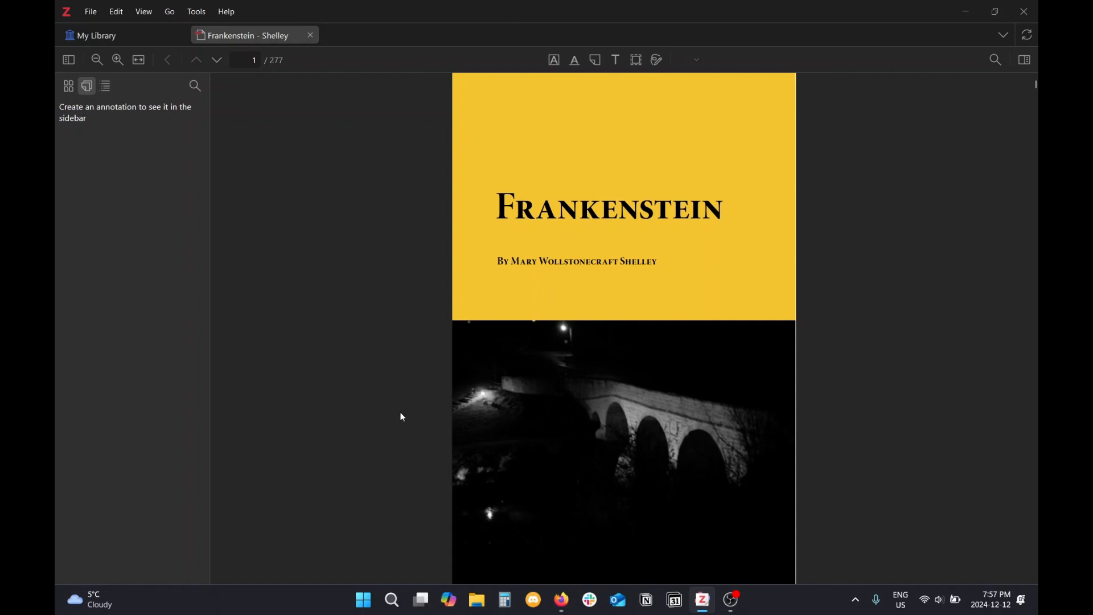
scroll(306, 389, "down", 7)
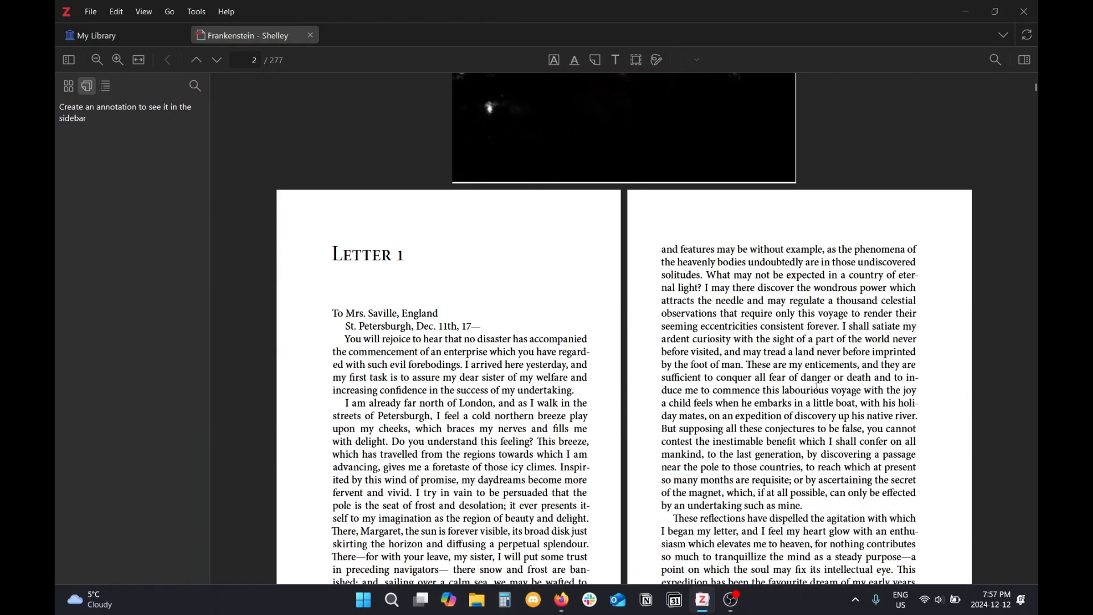
scroll(530, 343, "up", 7)
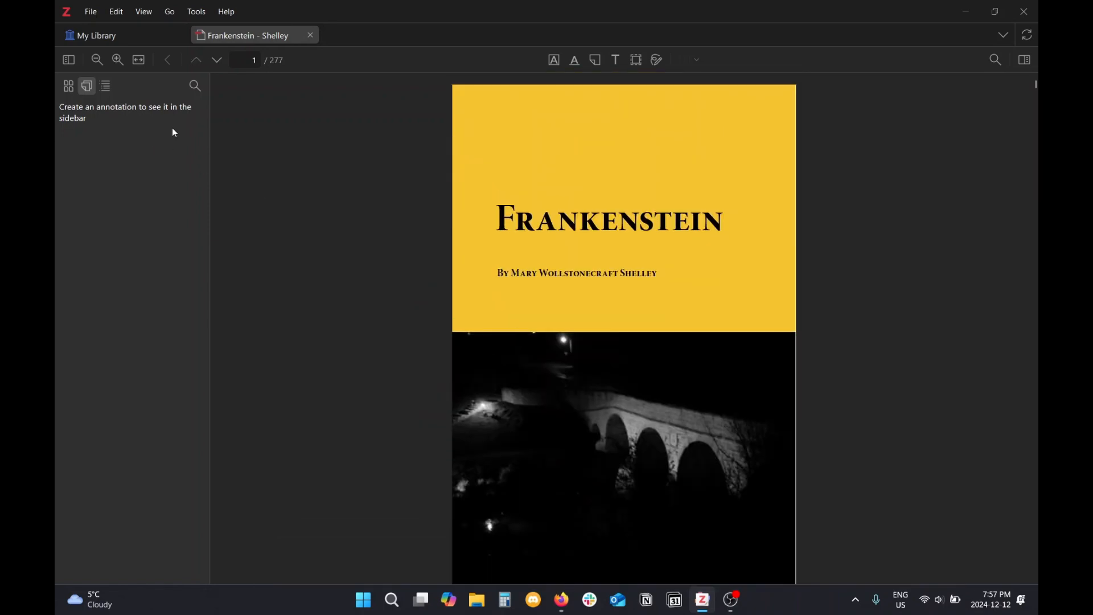
scroll(650, 377, "down", 10)
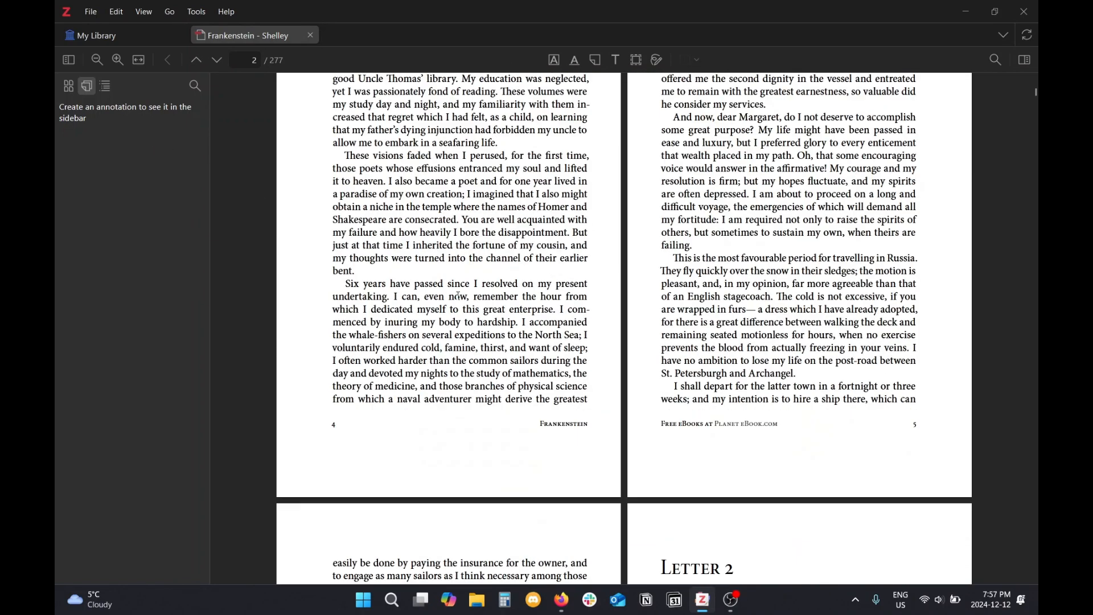
scroll(649, 376, "up", 10)
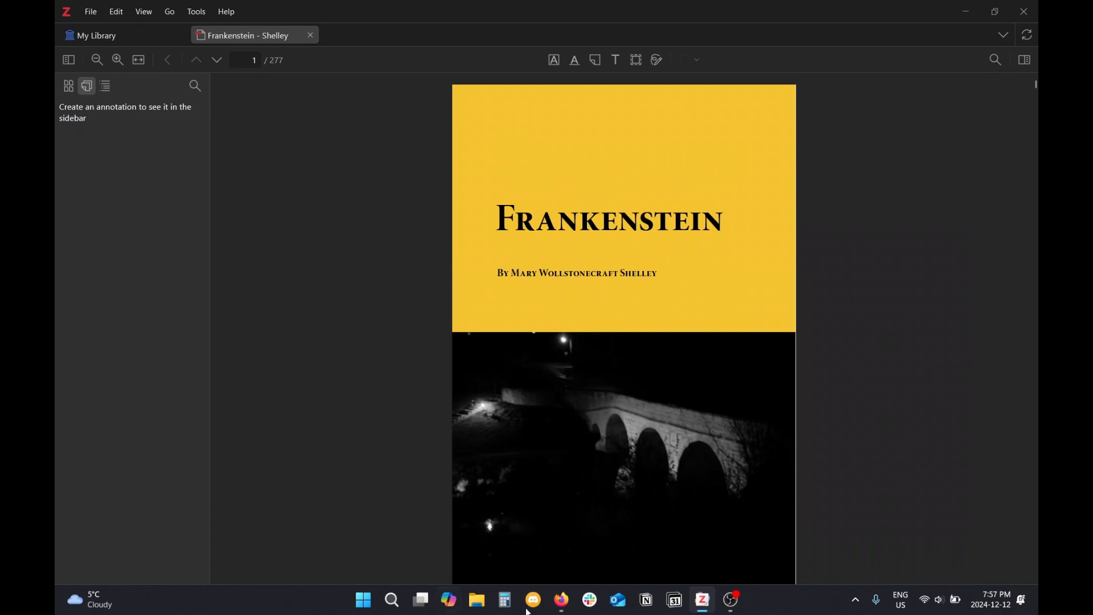
scroll(344, 372, "down", 5)
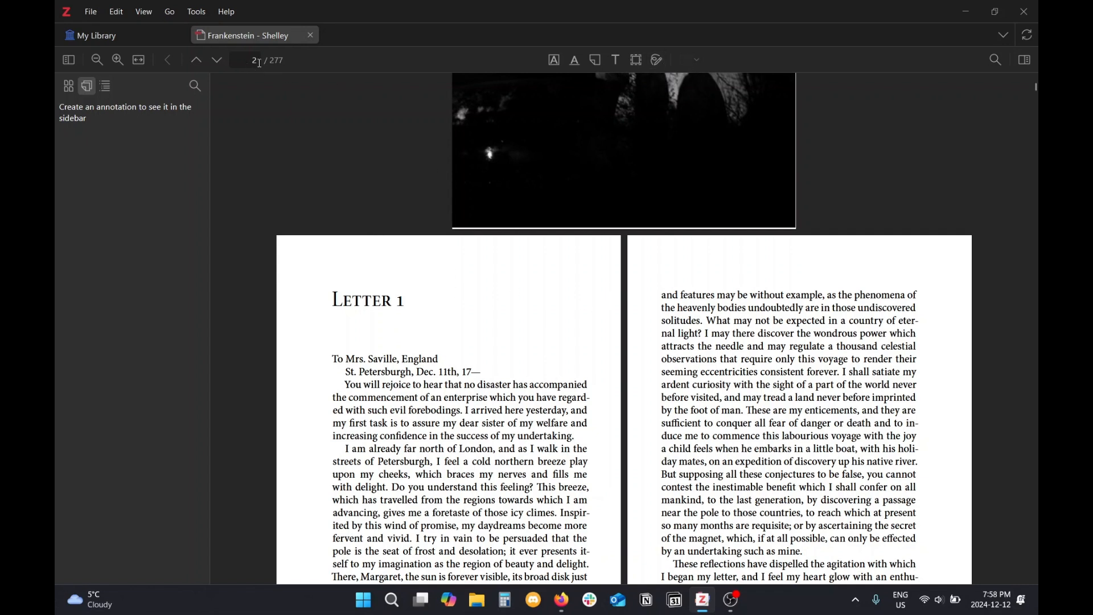
Page forward and backward through the two-page spreads of the Frankenstein PDF, ending on the cover page.
left_click(219, 62)
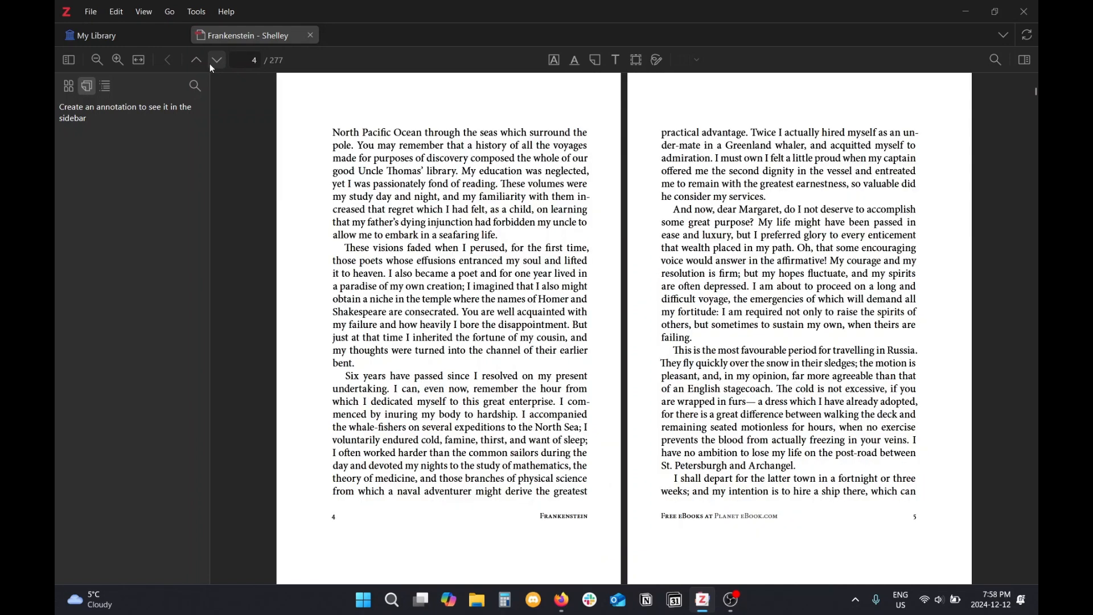
left_click(204, 63)
left_click(220, 60)
left_click(220, 60)
left_click(219, 60)
left_click(200, 60)
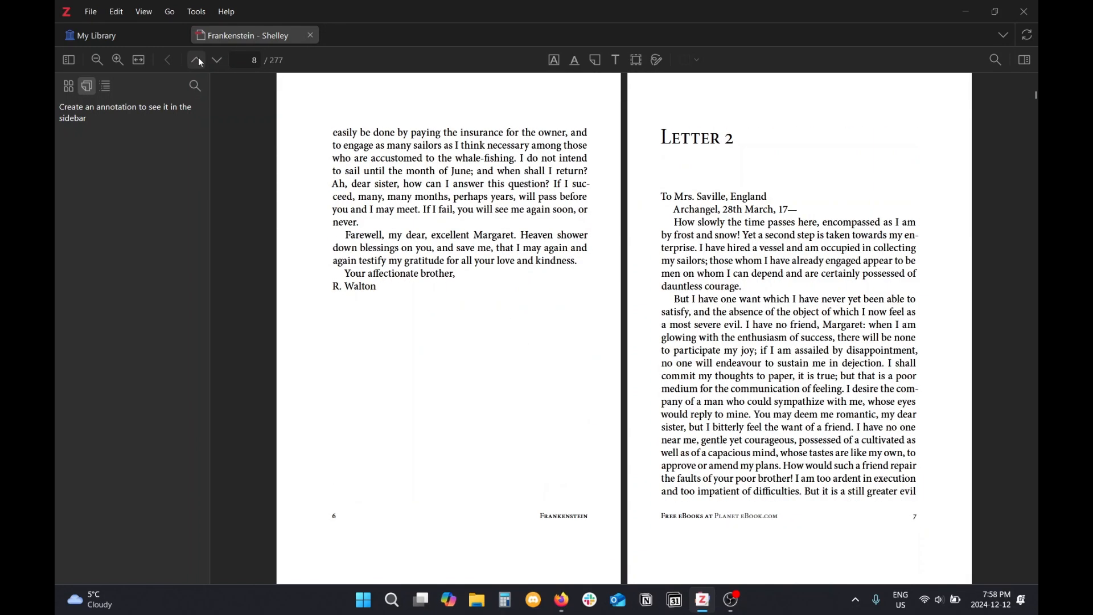
left_click(199, 61)
left_click(199, 61)
left_click(200, 61)
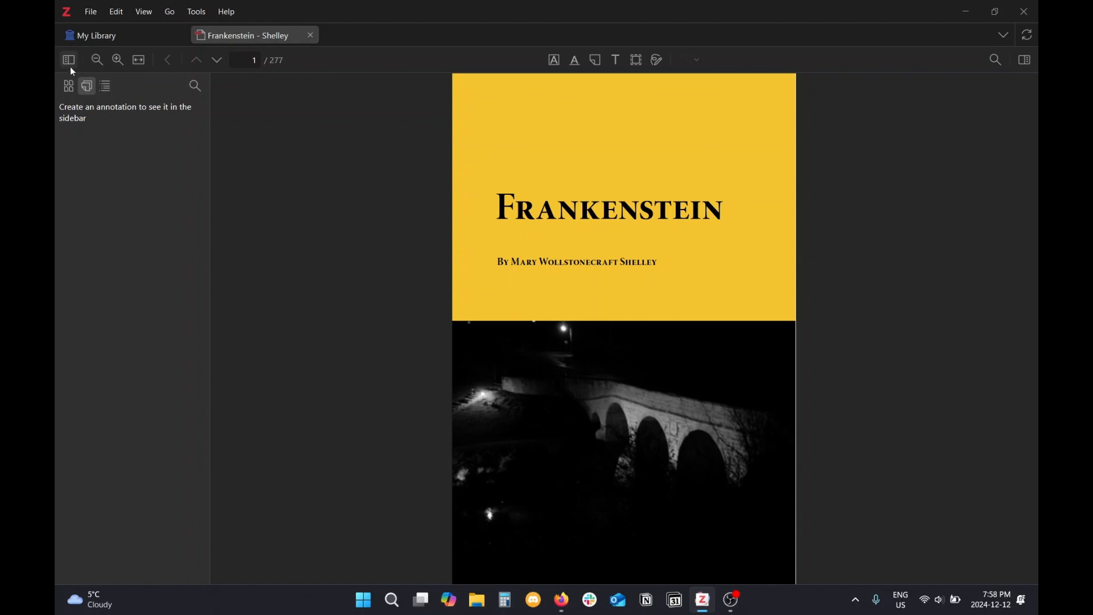
Browse the PDF's page thumbnails and return to its annotations list.
left_click(69, 87)
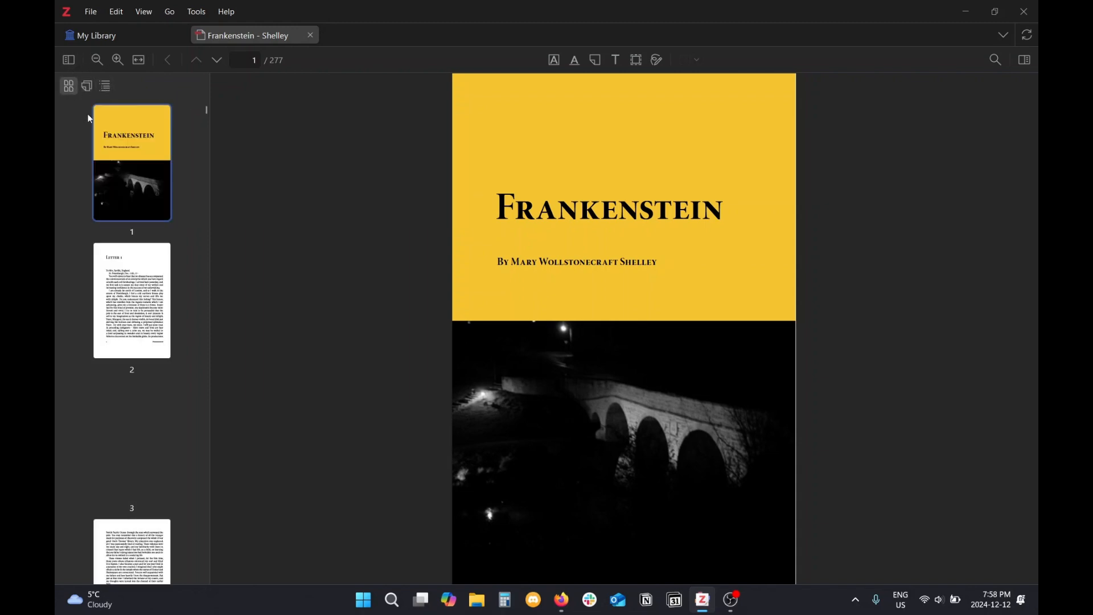
scroll(167, 396, "down", 1)
scroll(162, 387, "up", 2)
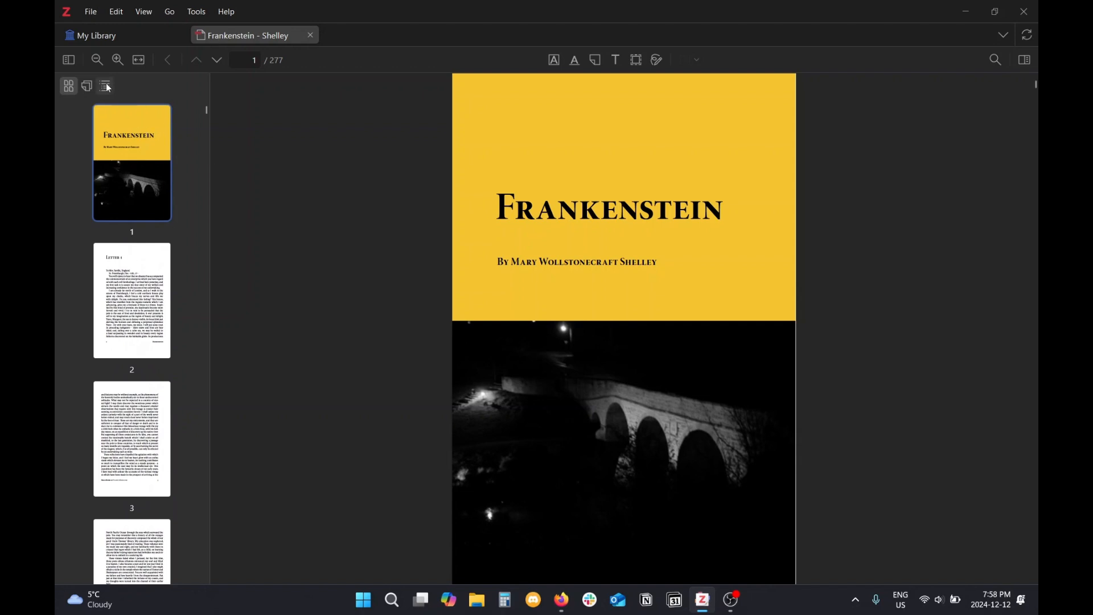
left_click(87, 86)
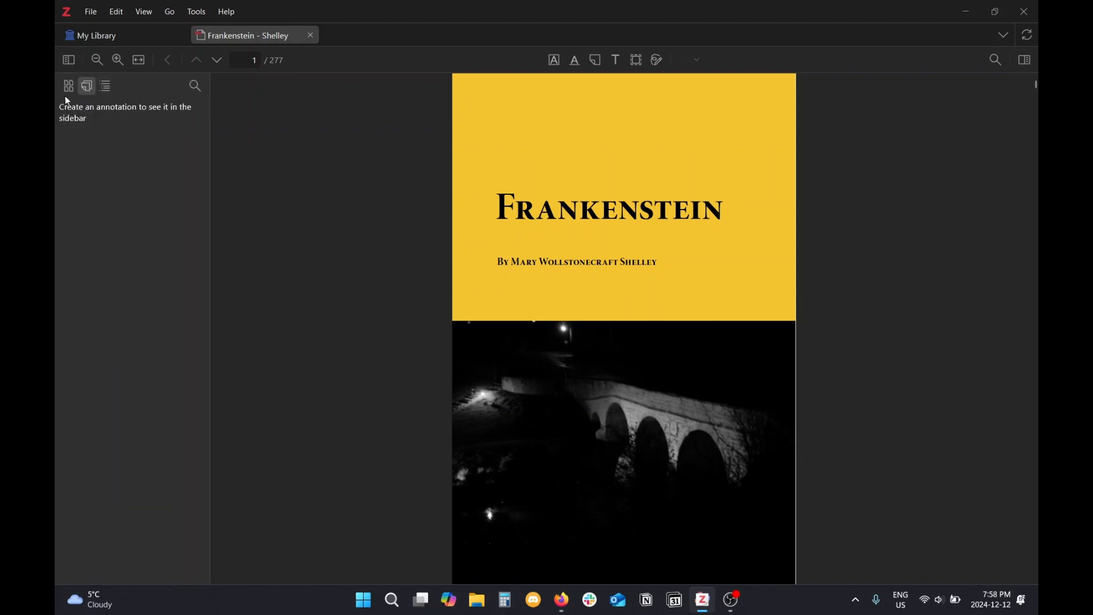
Show the PDF's outline, expand the Frankenstein entry, and jump to Chapter 1.
left_click(106, 86)
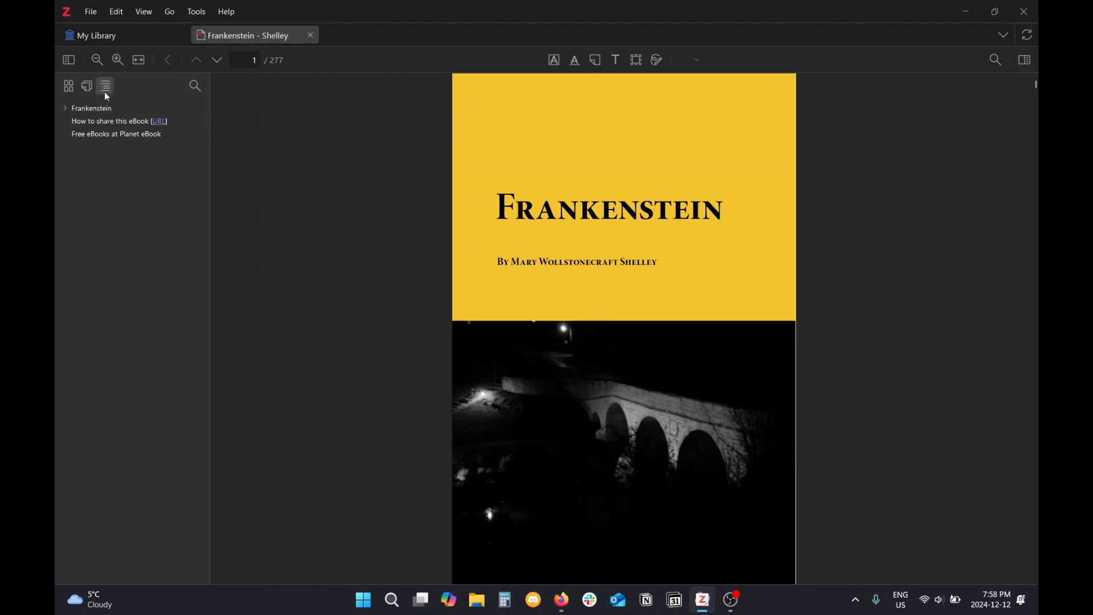
left_click(65, 108)
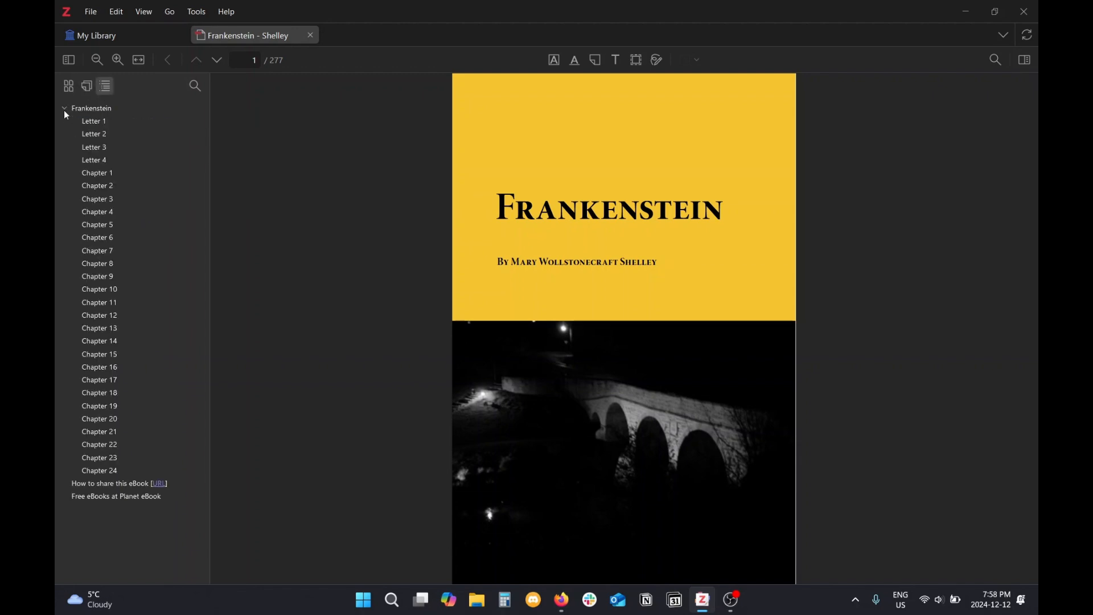
left_click(106, 192)
left_click(99, 174)
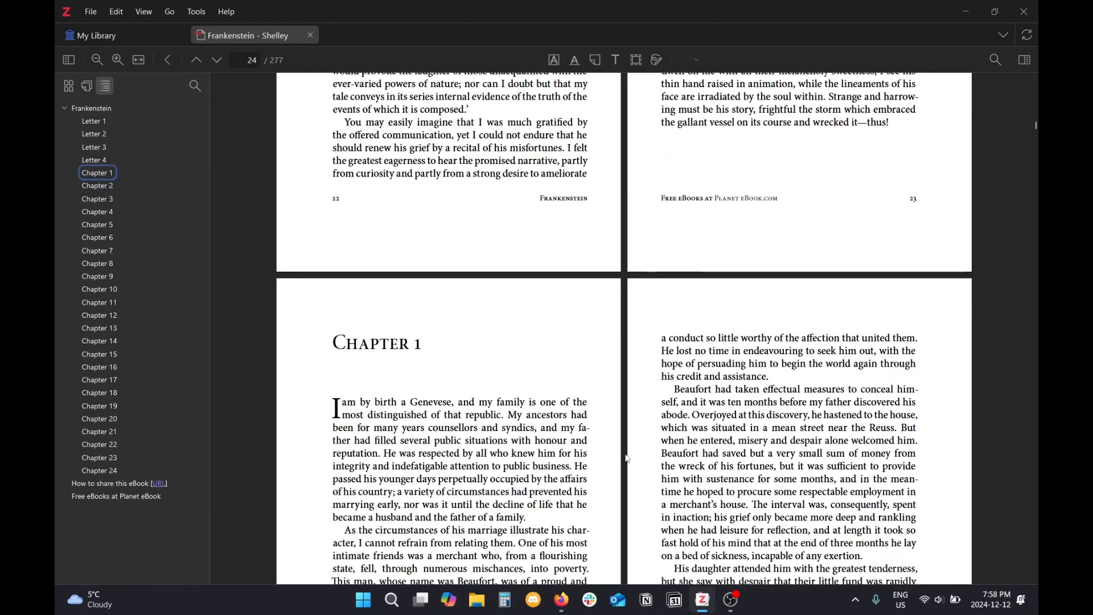
Go back to the cover page, and use the outline and page navigation to bring up the full Chapter 1 spread.
left_click(170, 59)
left_click(169, 58)
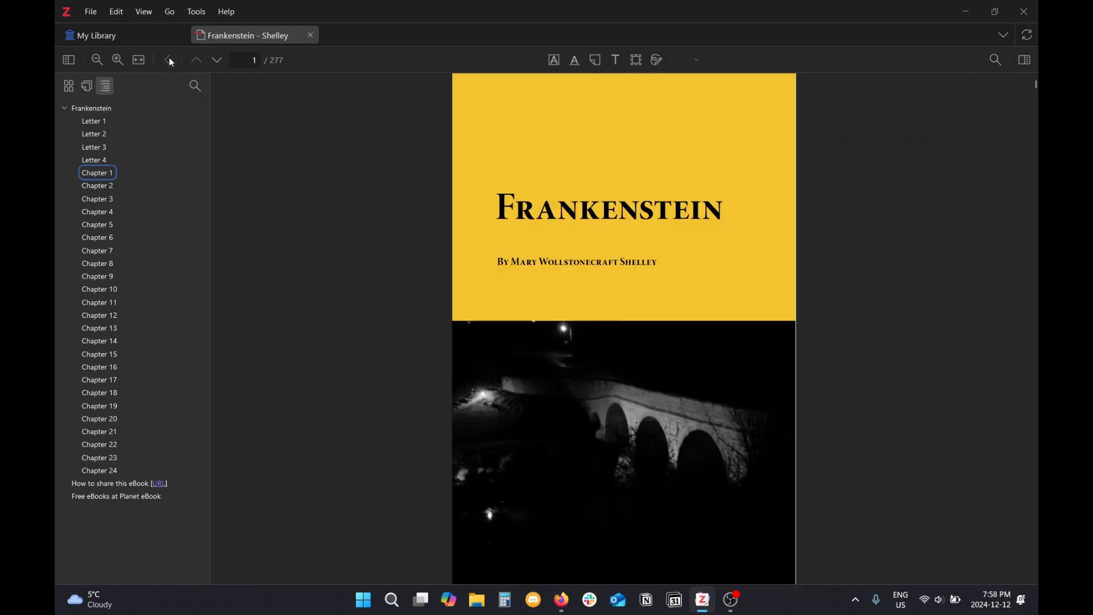
left_click(217, 60)
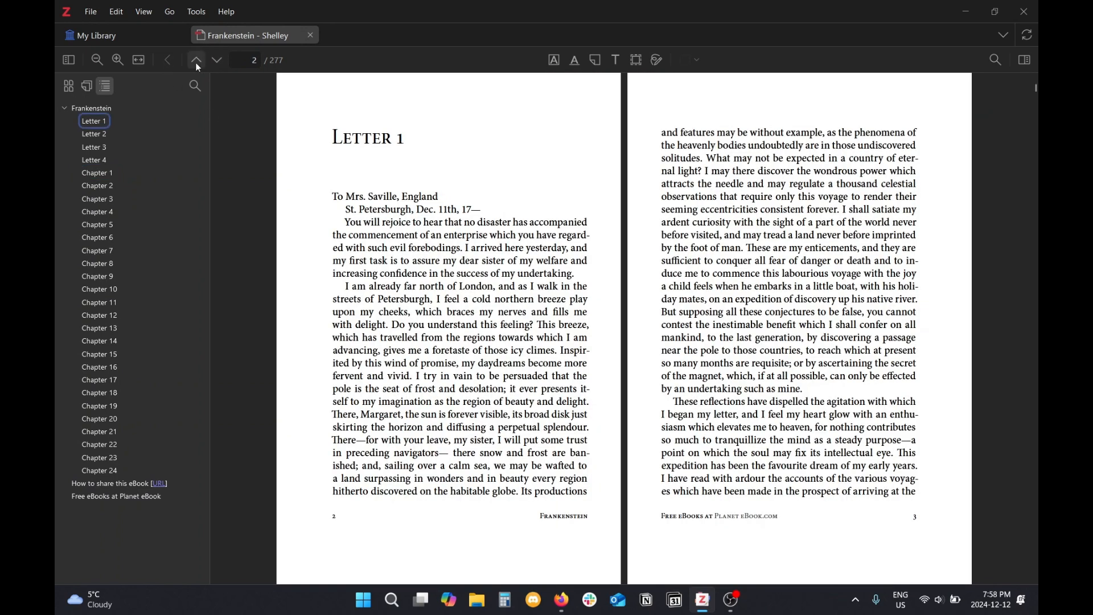
left_click(98, 174)
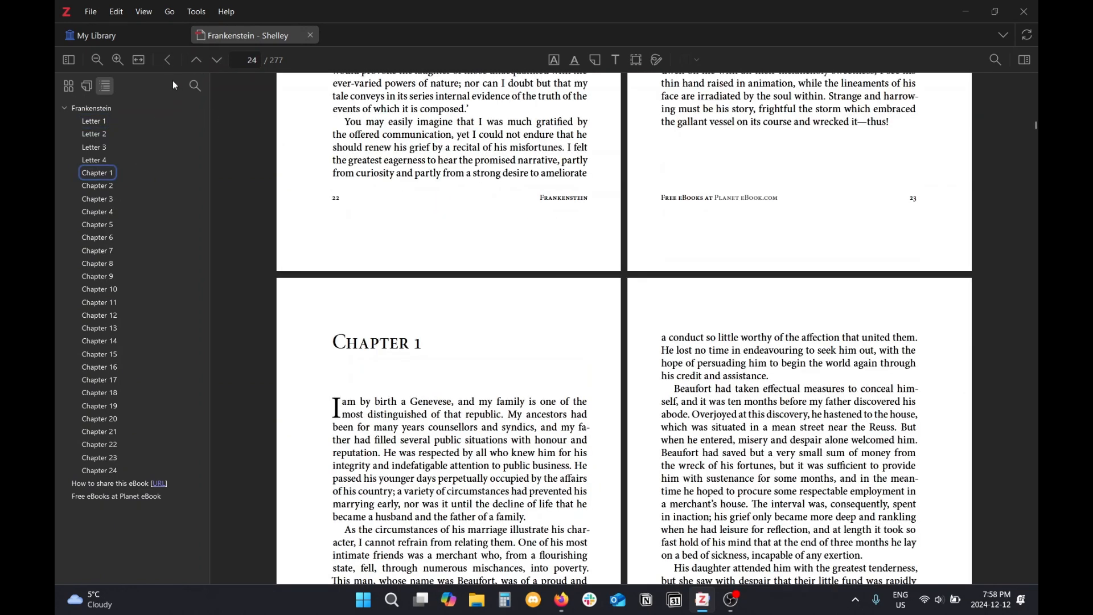
left_click(196, 59)
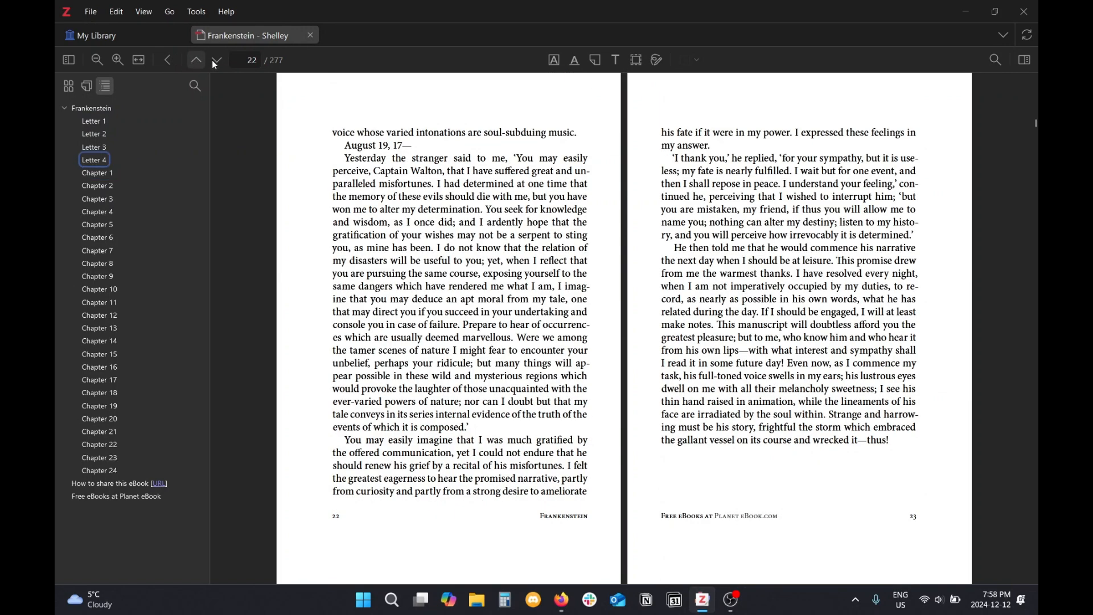
left_click(216, 60)
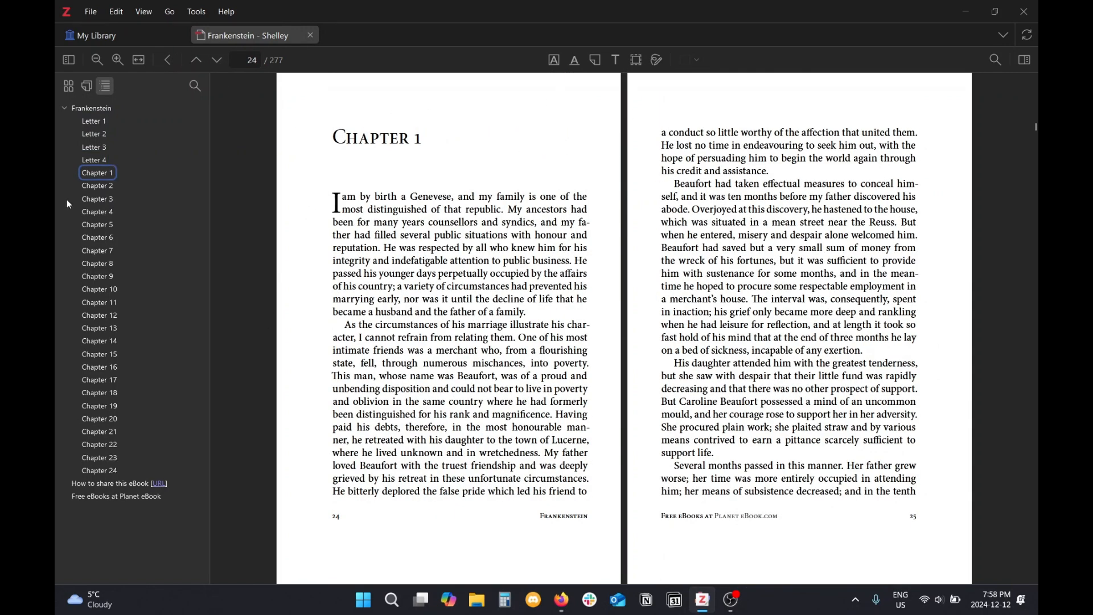
Show the annotations list and highlight the word "Genevese" in the first line of Chapter 1 in yellow.
left_click(87, 86)
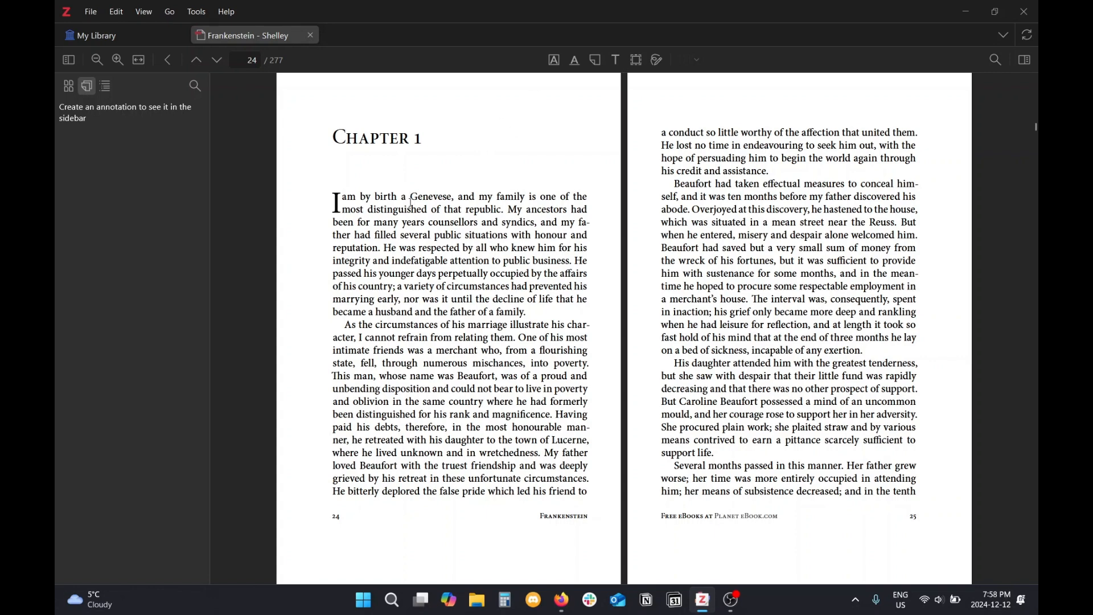
left_click_drag(411, 201, 453, 197)
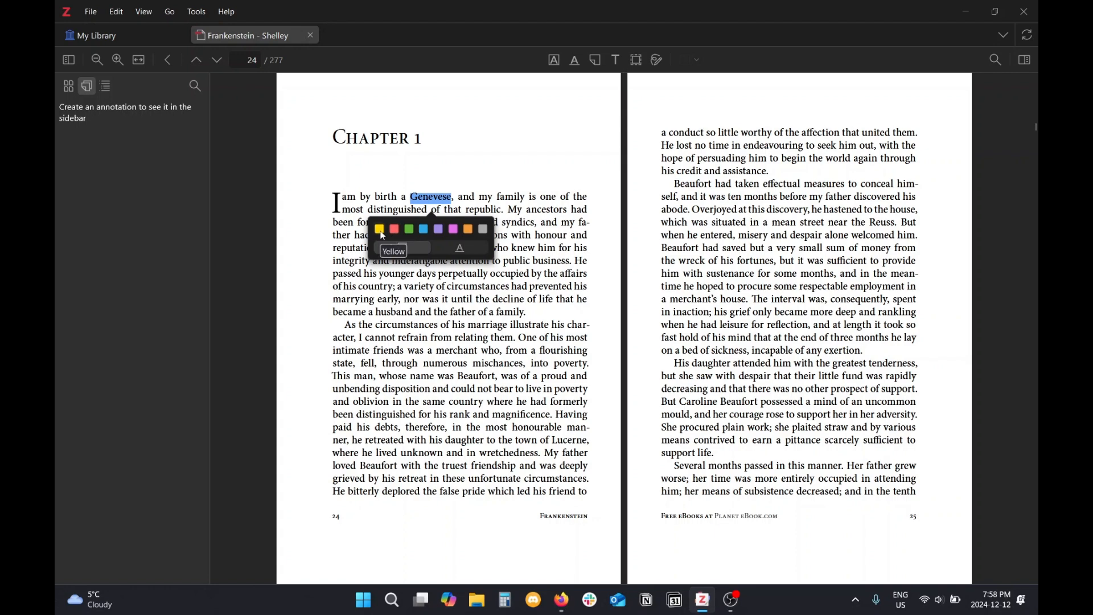
left_click(381, 233)
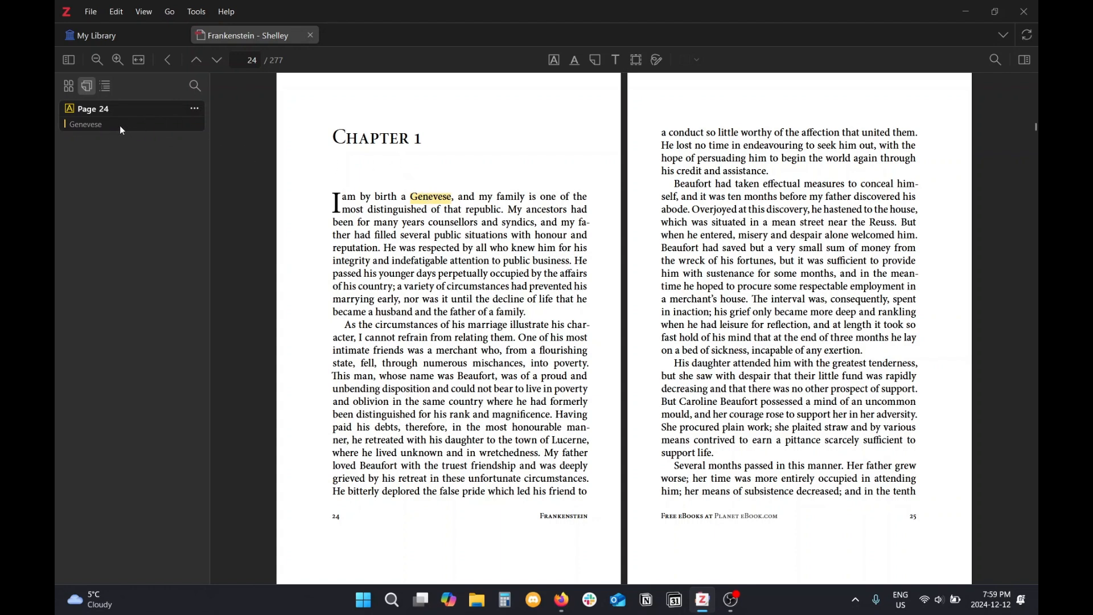
Add the comment "Geneva, Switzerland" and the tag "Definition" to the "Genevese" highlight.
left_click(426, 202)
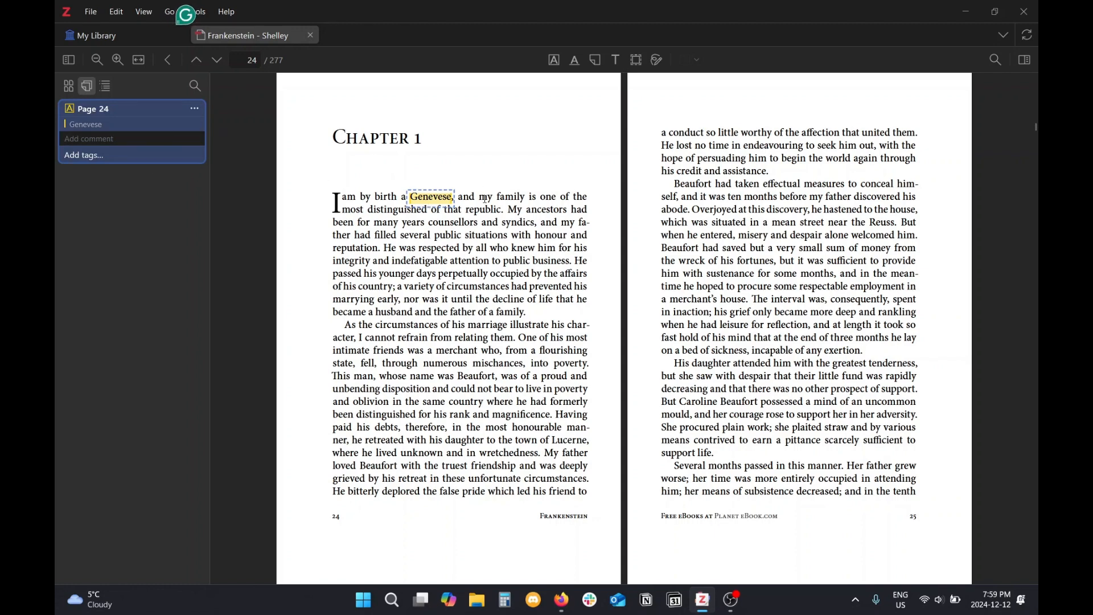
type("Geneva,")
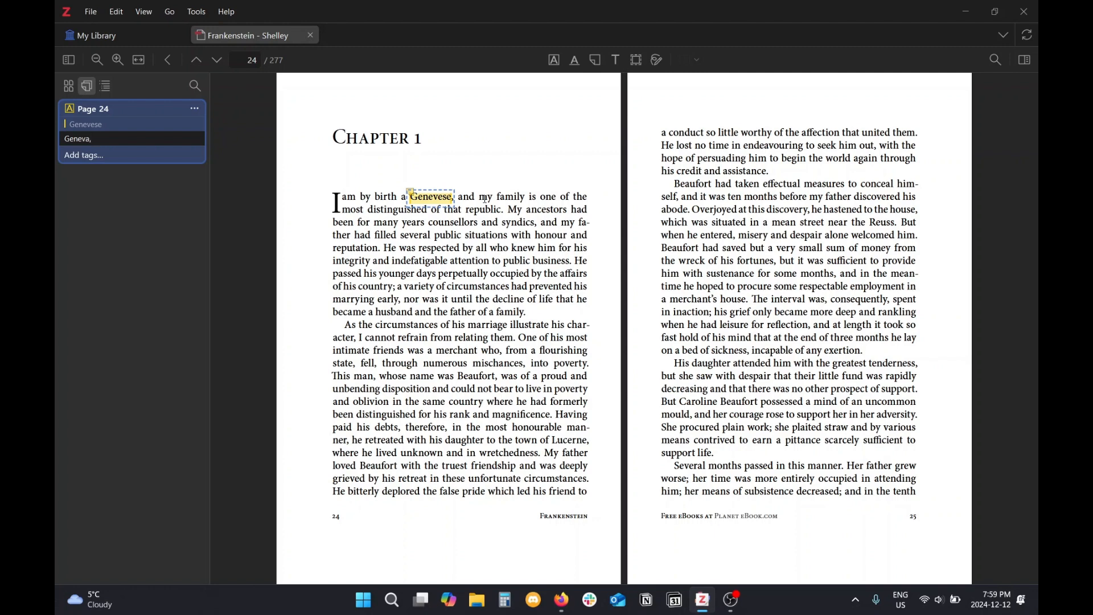
type(" Switzerland")
left_click(96, 158)
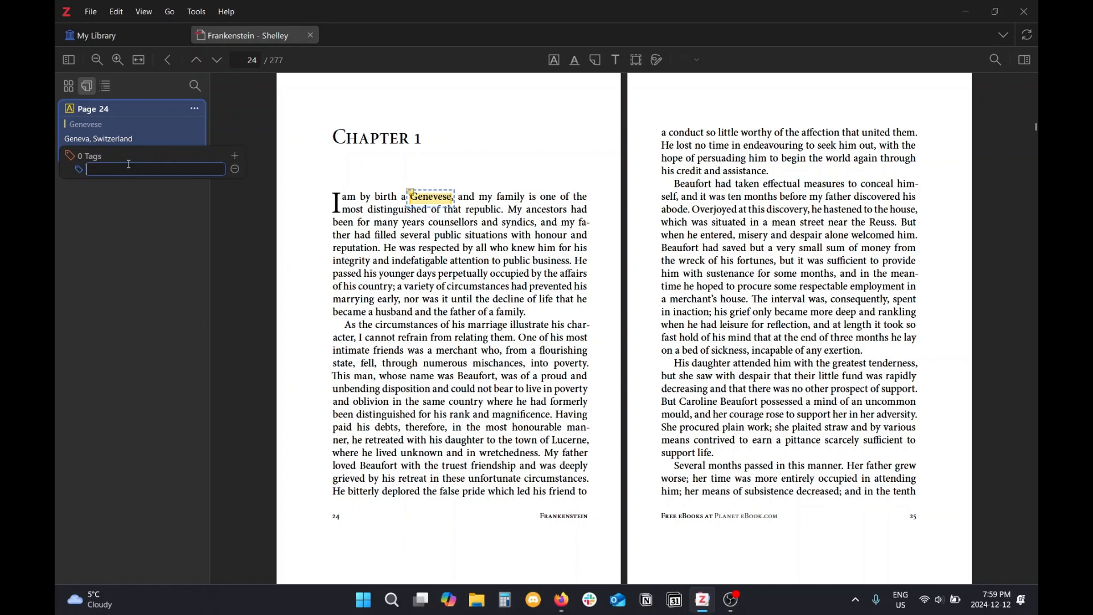
type("Definition")
key("Return")
left_click(490, 146)
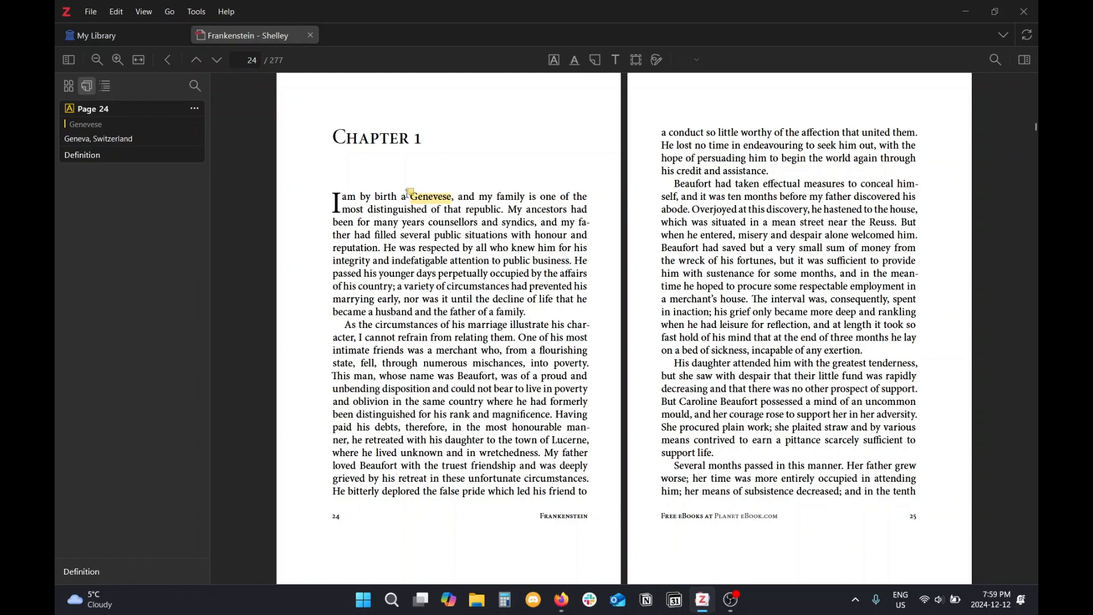
Inspect the note marker on the "Genevese" highlight up close, and restore the zoom to Automatically Resize.
scroll(410, 193, "up", 10)
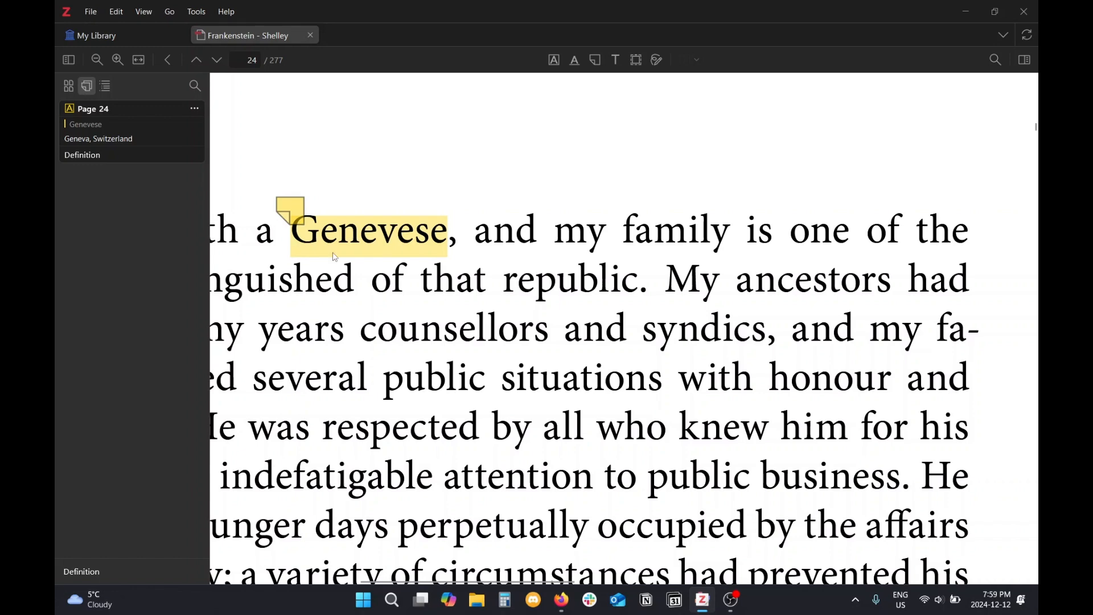
scroll(420, 261, "down", 10)
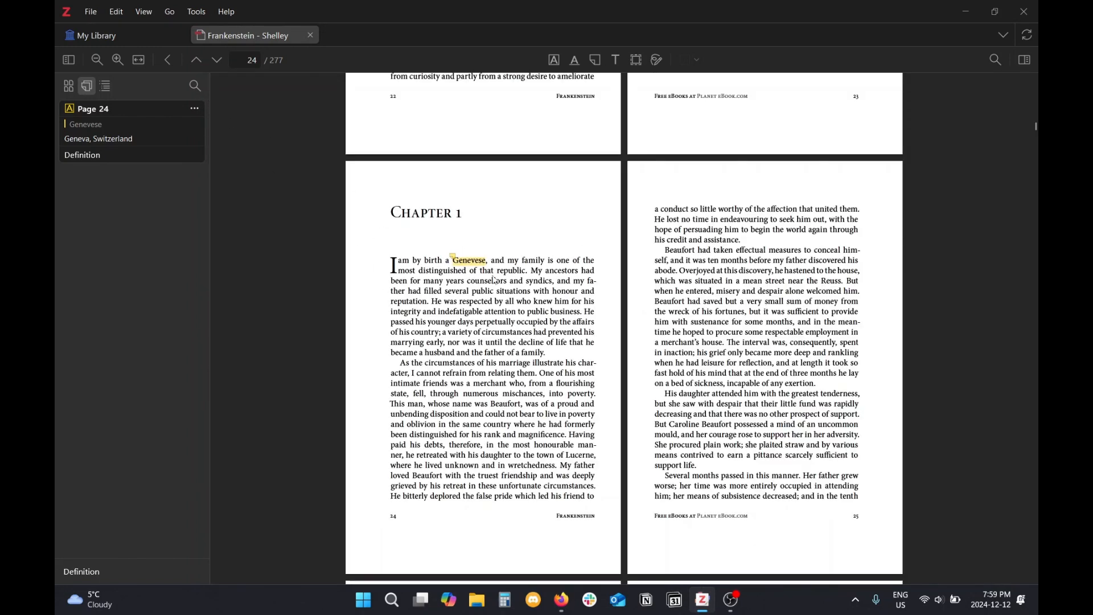
right_click(512, 284)
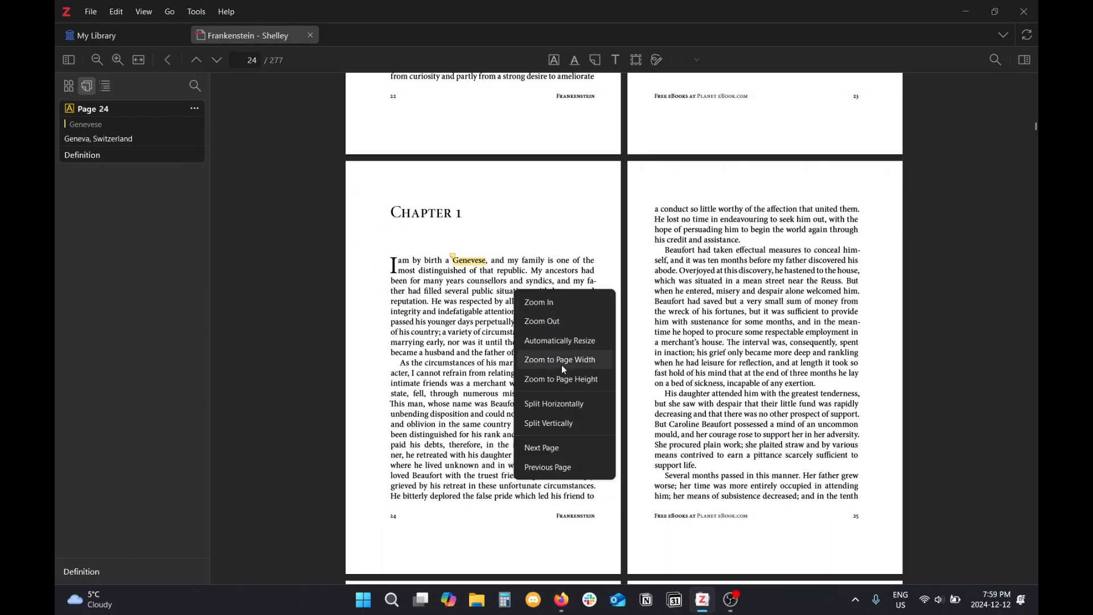
left_click(572, 340)
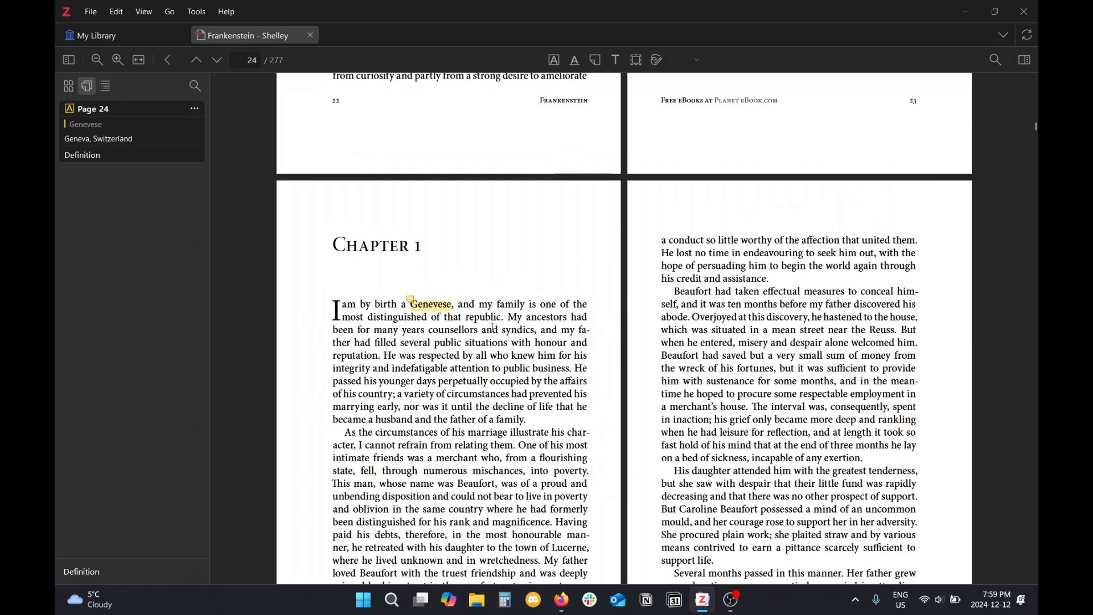
Highlight "counsellors and syndic" on page 24 in yellow, and delete that highlight.
left_click_drag(465, 333, 531, 334)
left_click(432, 363)
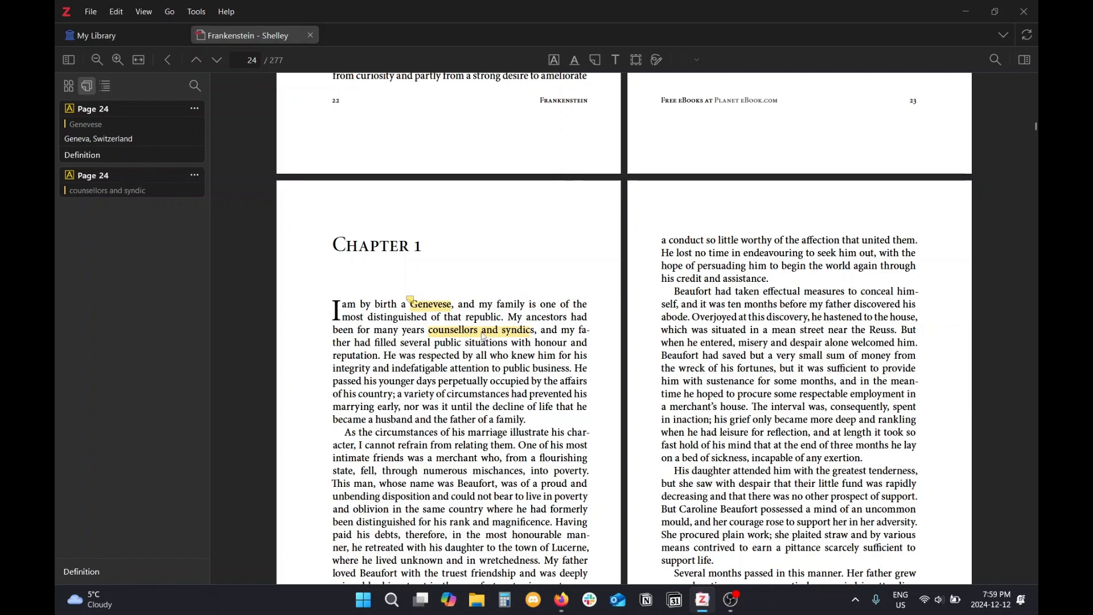
left_click(443, 336)
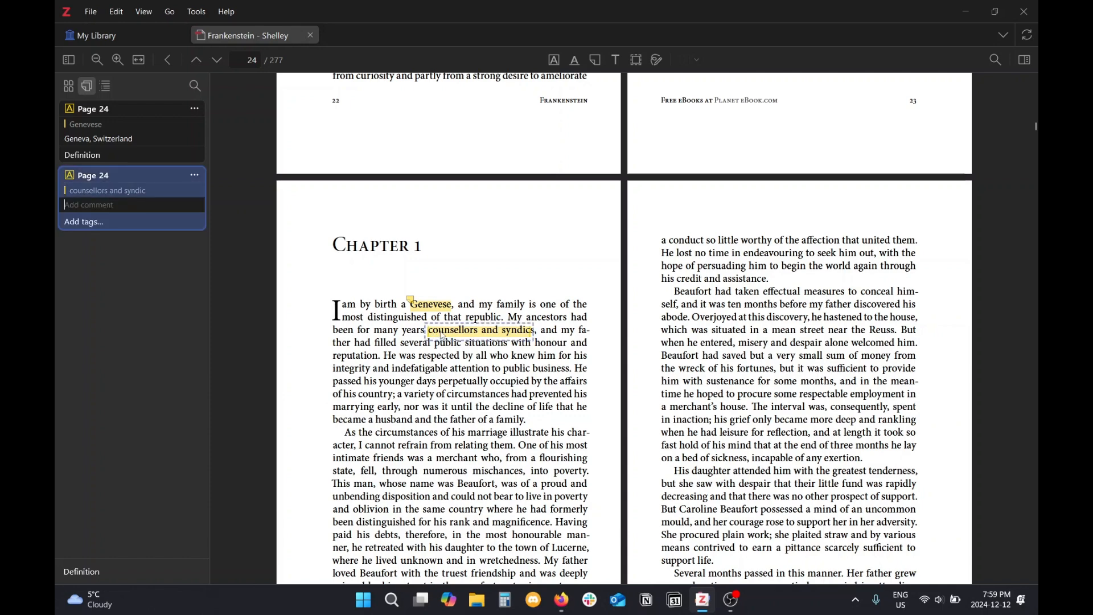
key("Delete")
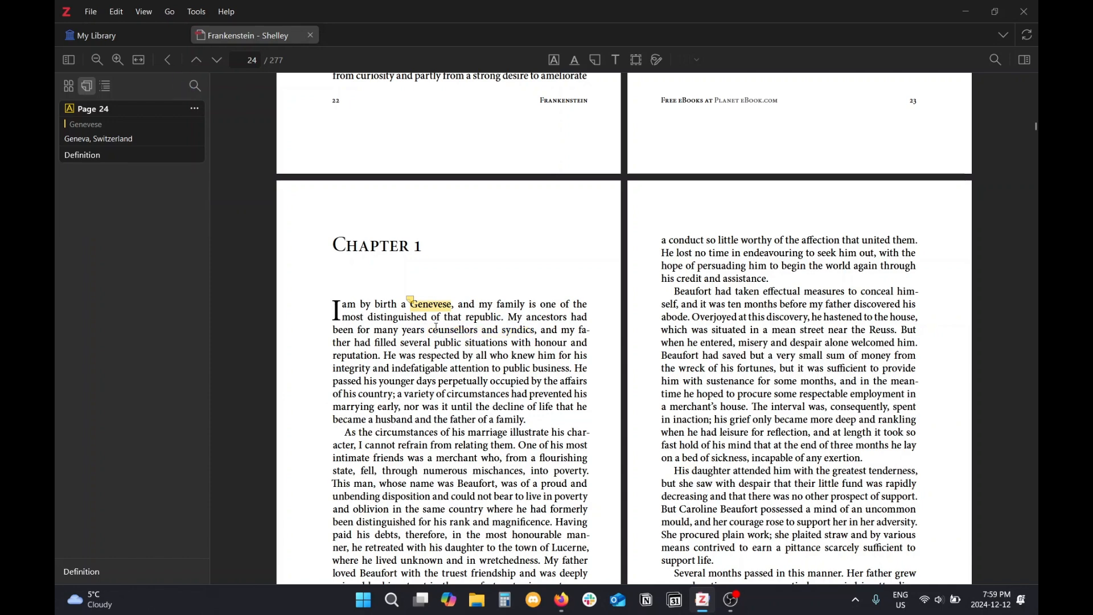
Locate the "Genevese" highlight in the text from its entry in the annotations list, and deselect it.
left_click(135, 125)
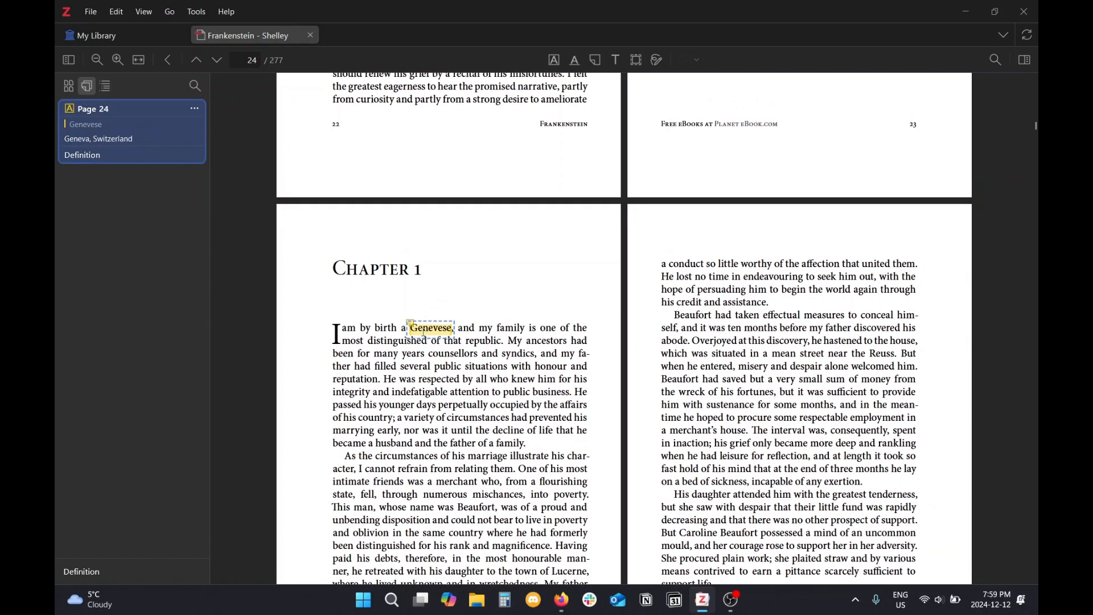
left_click(483, 328)
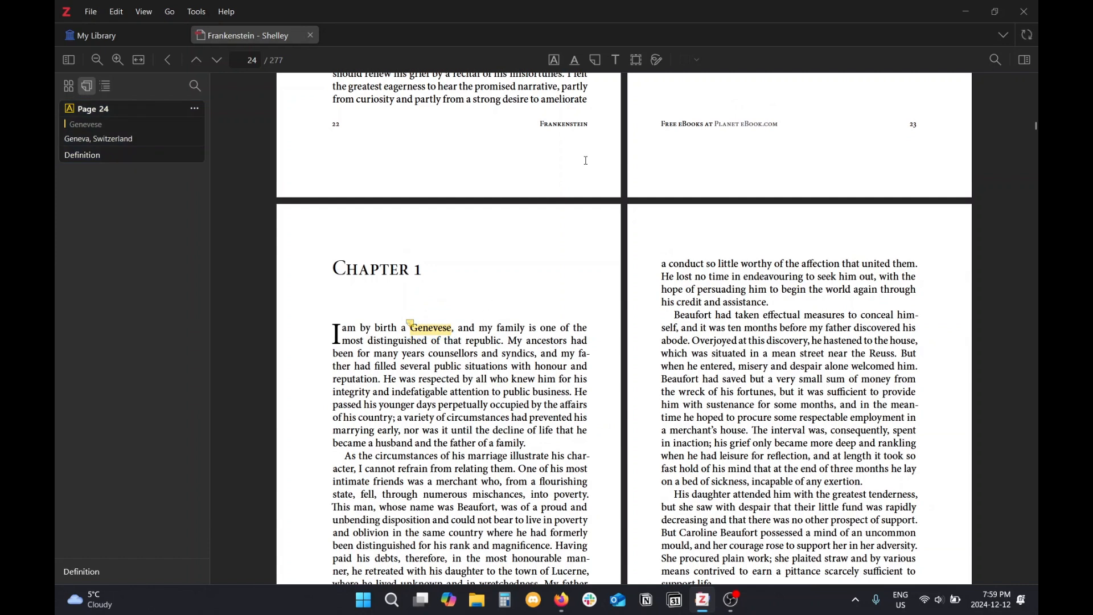
Use the Highlight Text tool to mark four separate passages on page 24 in yellow.
left_click(555, 61)
left_click_drag(414, 392, 488, 405)
left_click_drag(414, 468, 468, 494)
left_click_drag(473, 546, 536, 547)
left_click_drag(533, 507, 428, 539)
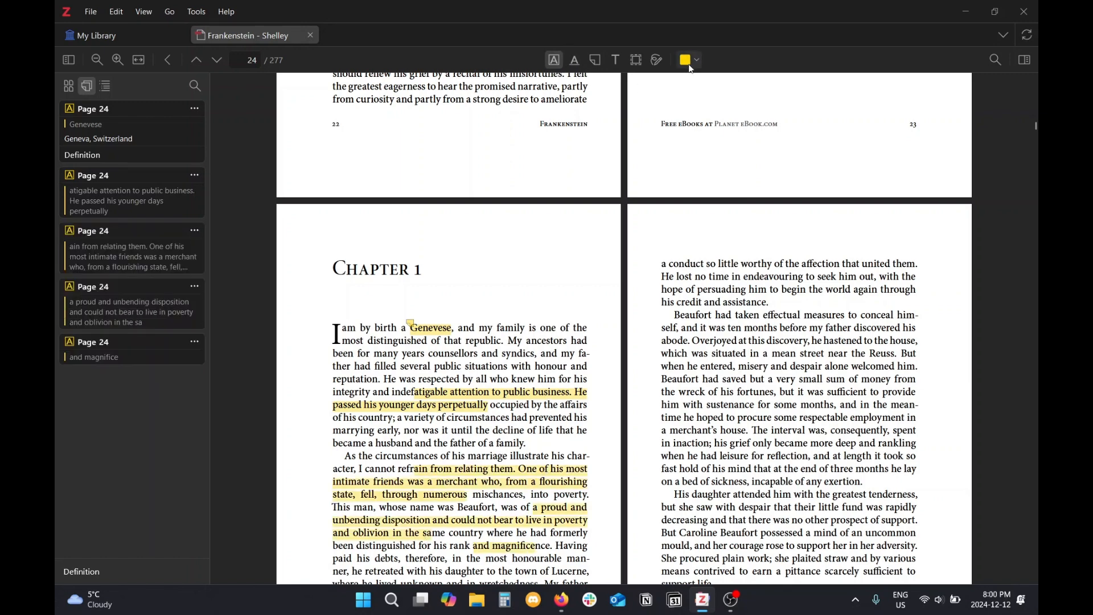
Delete the four trial highlights on page 24, keeping only the "Genevese" annotation.
left_click(161, 200)
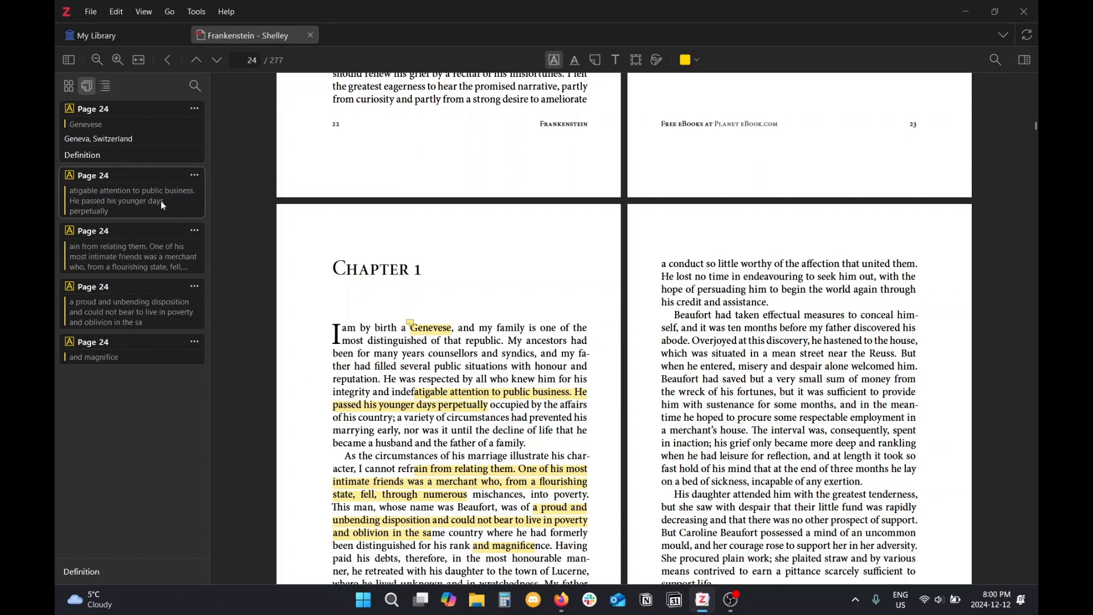
key("Delete")
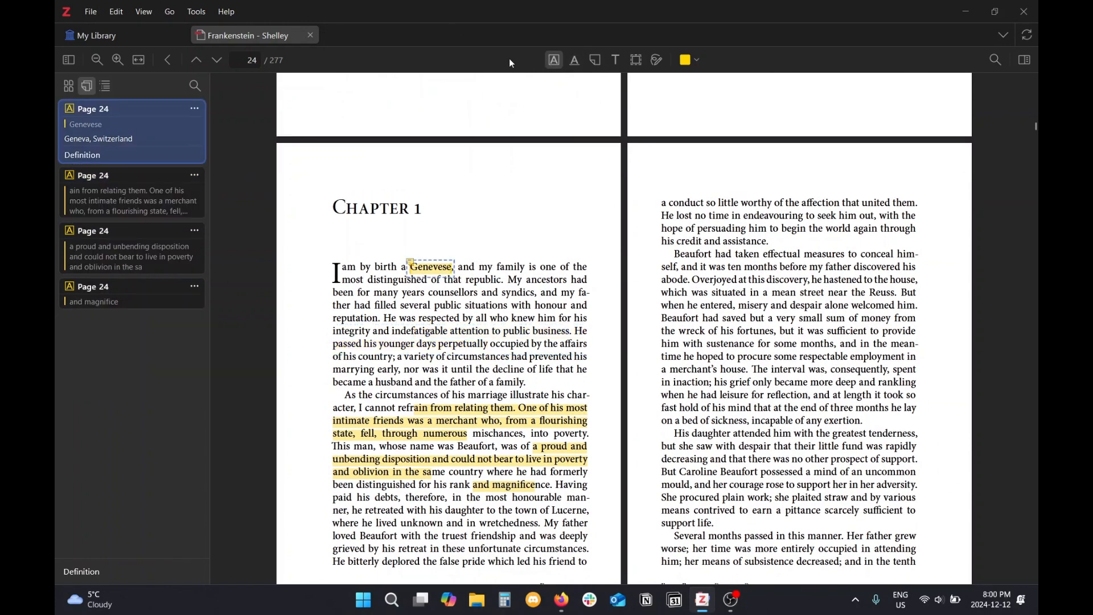
key("Delete")
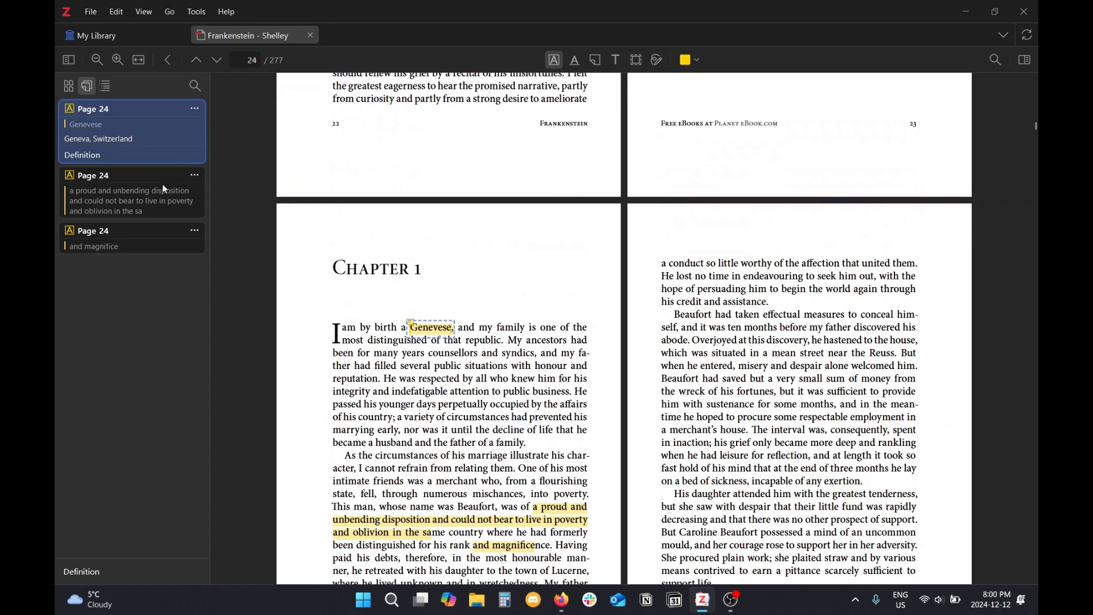
left_click(162, 183)
key("Delete")
left_click(144, 197)
key("Delete")
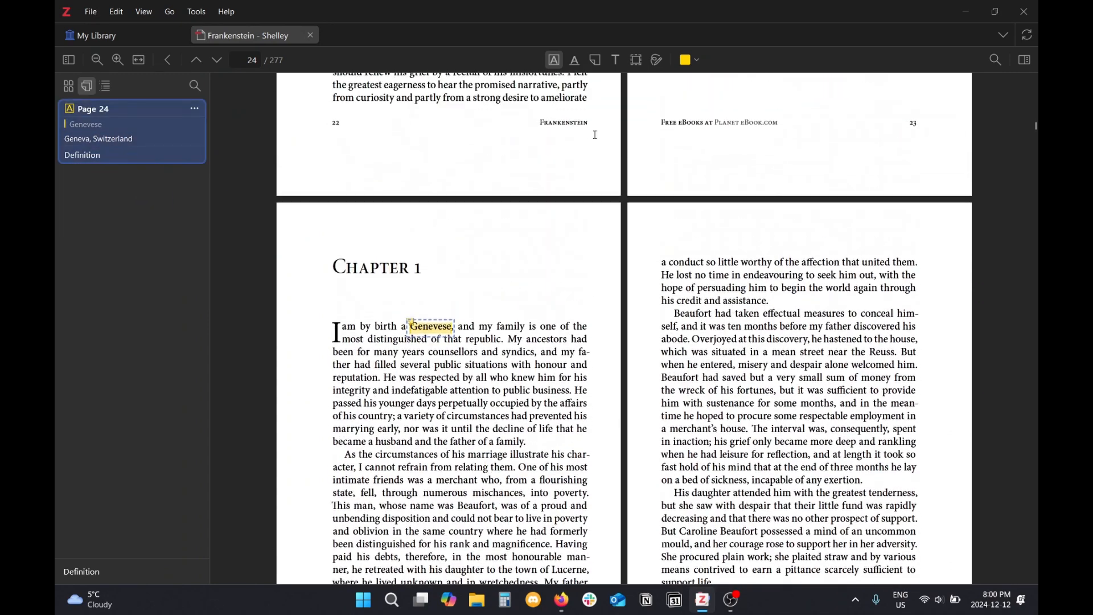
Highlight "several public" on page 24 in yellow, and delete that highlight.
left_click(441, 357)
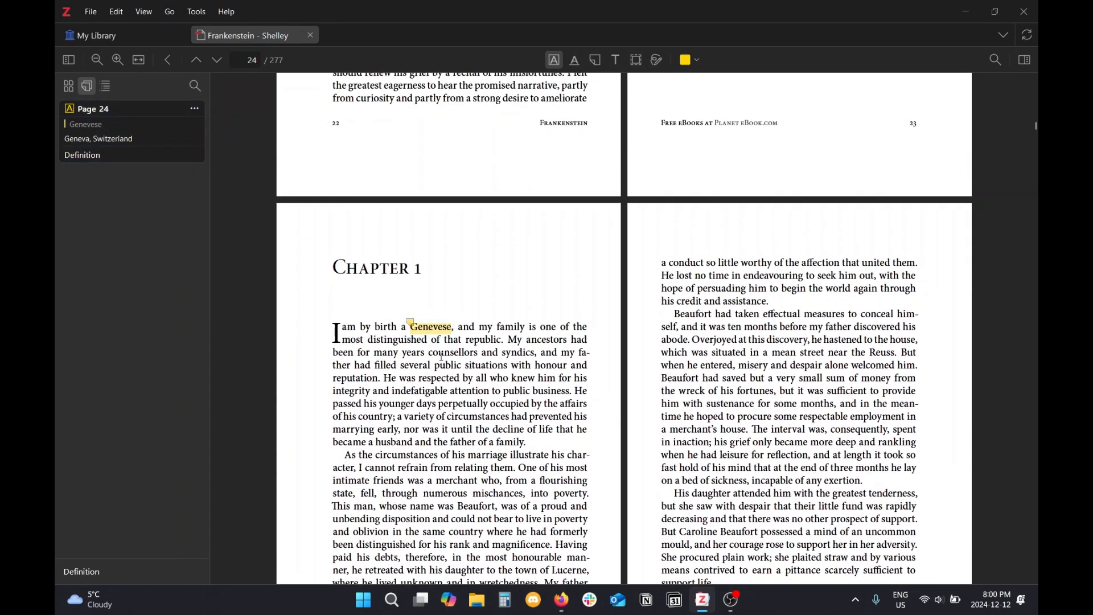
left_click_drag(404, 366, 463, 366)
left_click(129, 190)
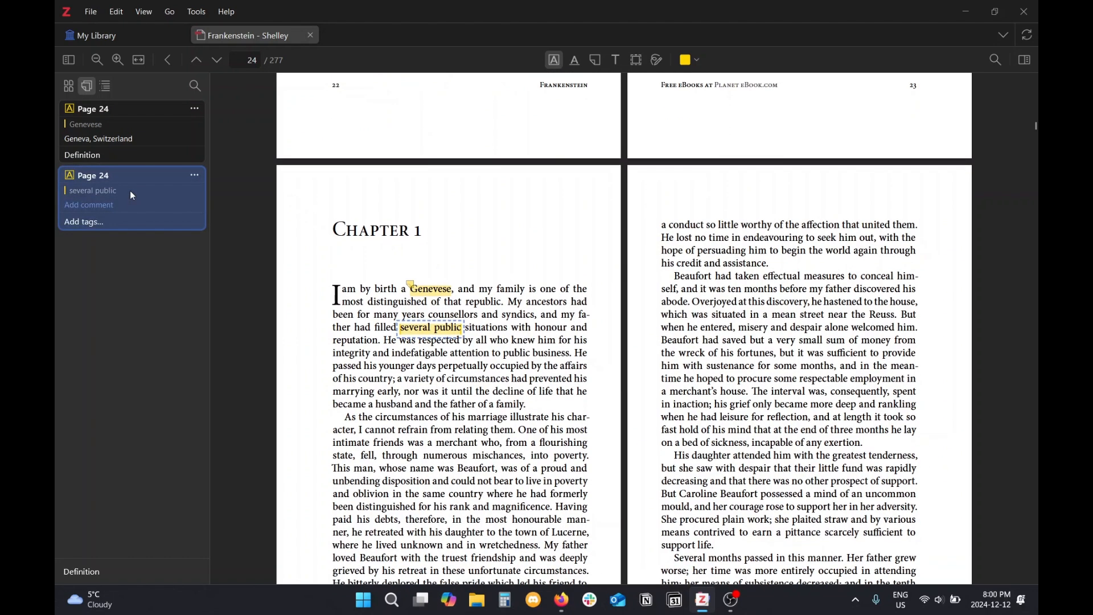
key("Delete")
With the Highlight Text tool off, highlight "several public" in red, "nor was it until" in blue and "by all who" in green.
left_click(560, 59)
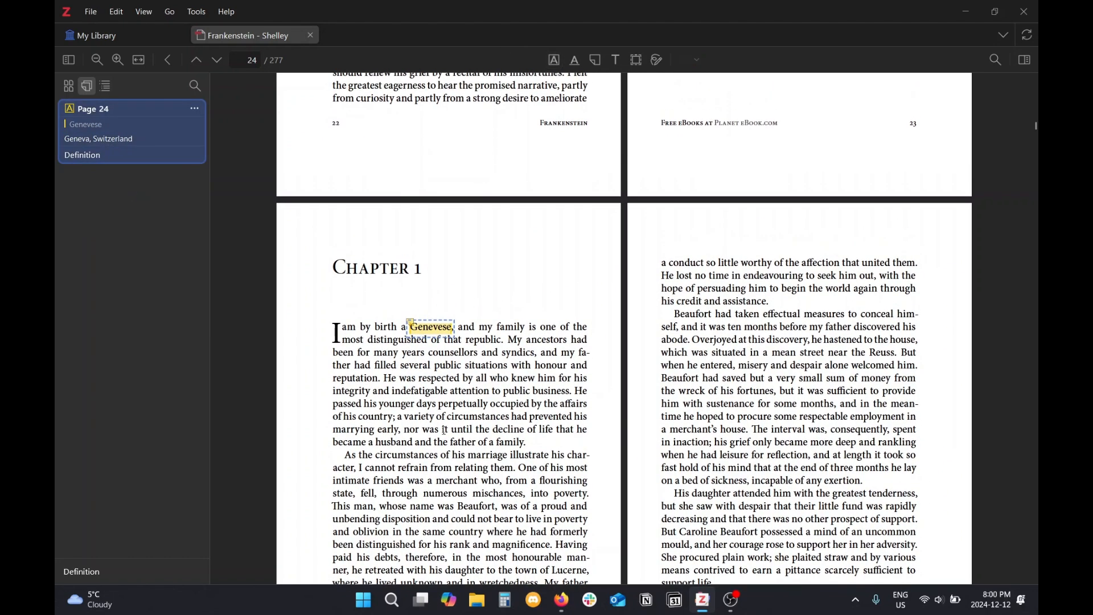
mouse_move(394, 366)
left_mouse_down()
mouse_move(453, 355)
mouse_move(471, 365)
left_mouse_up()
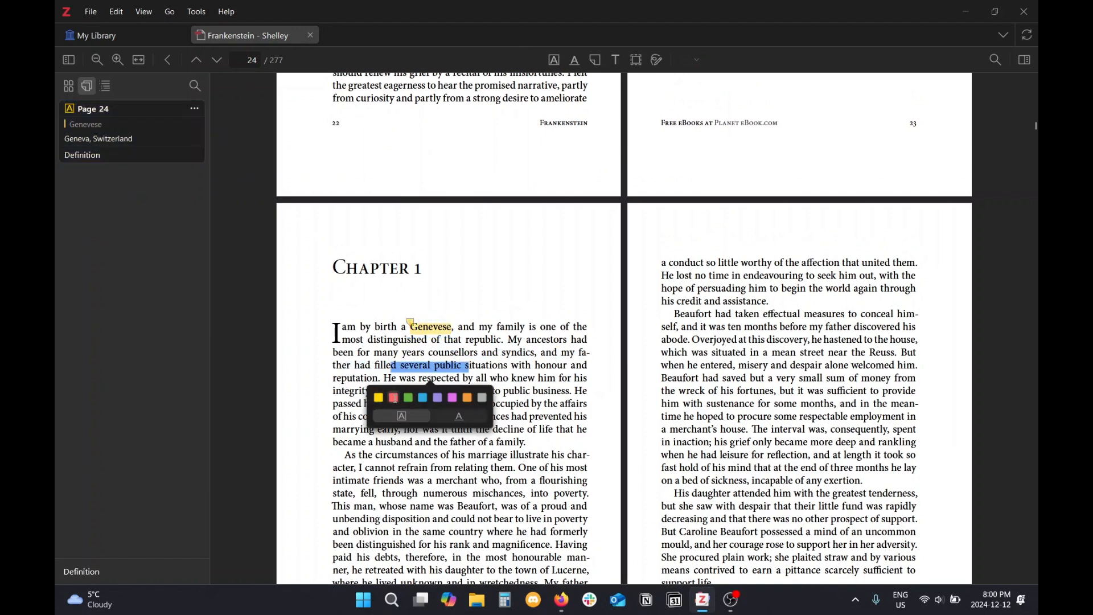
left_click(394, 398)
left_click_drag(393, 431, 477, 432)
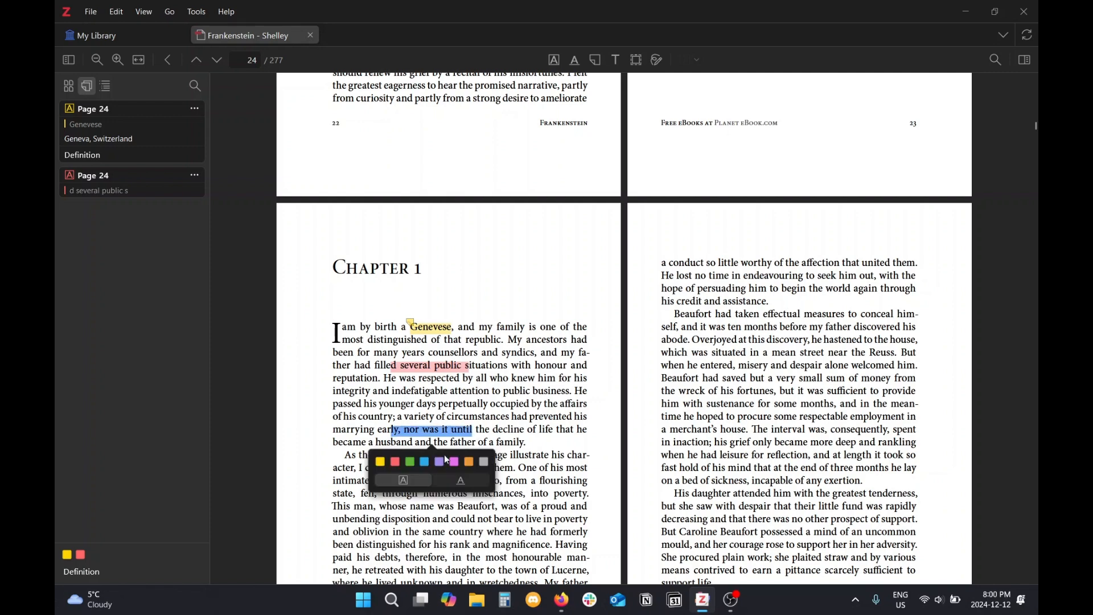
left_click(425, 462)
left_click_drag(454, 379, 523, 380)
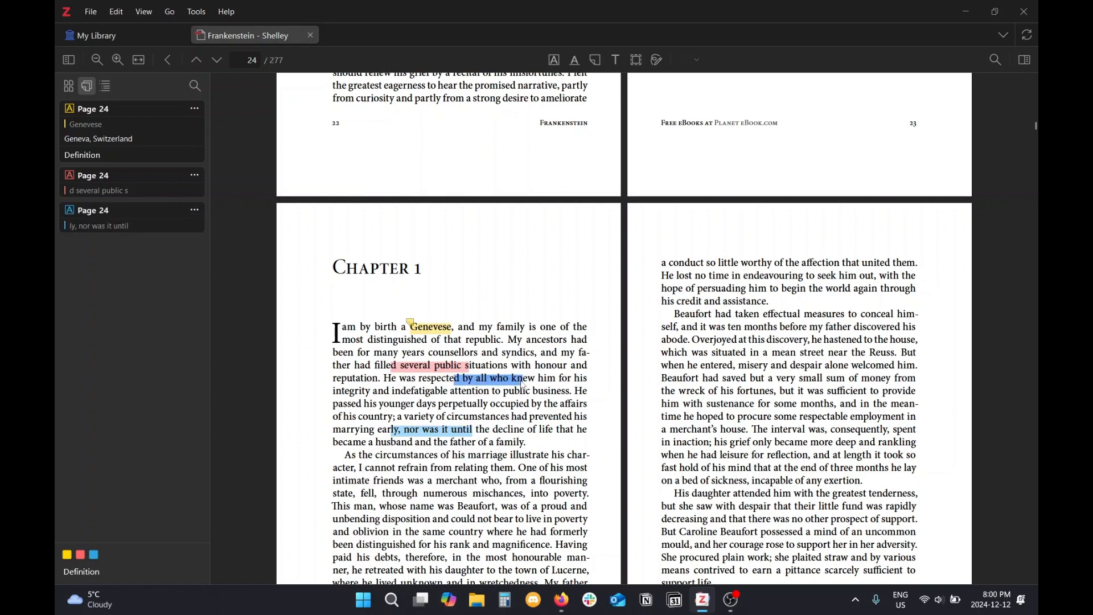
left_click(467, 410)
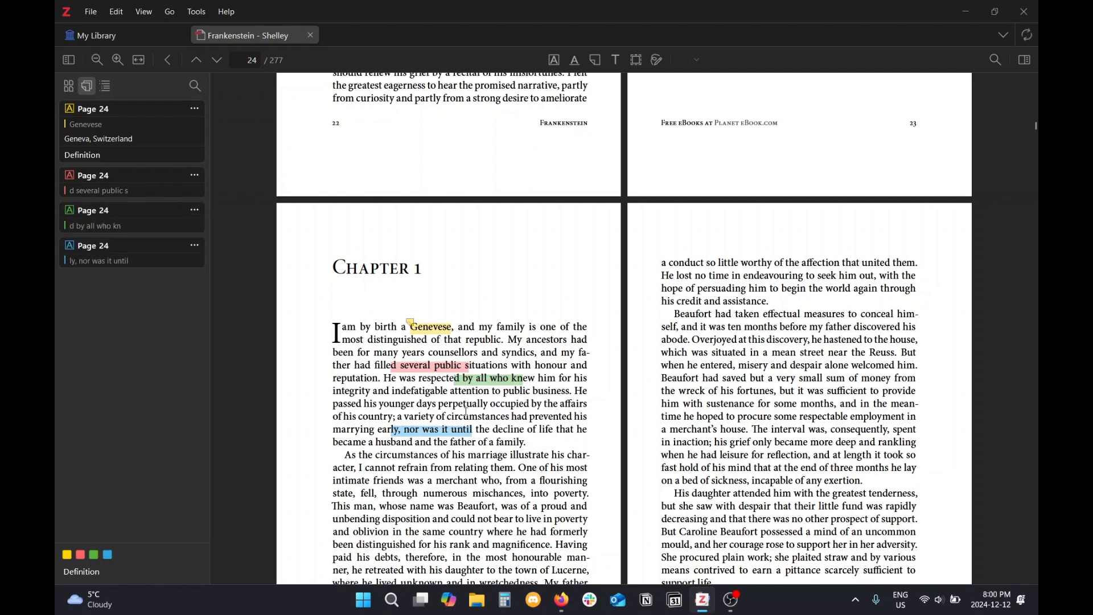
Delete the red, green and blue highlights on page 24, keeping only the "Genevese" annotation.
left_click(130, 189)
key("Delete")
left_click(116, 187)
key("Delete")
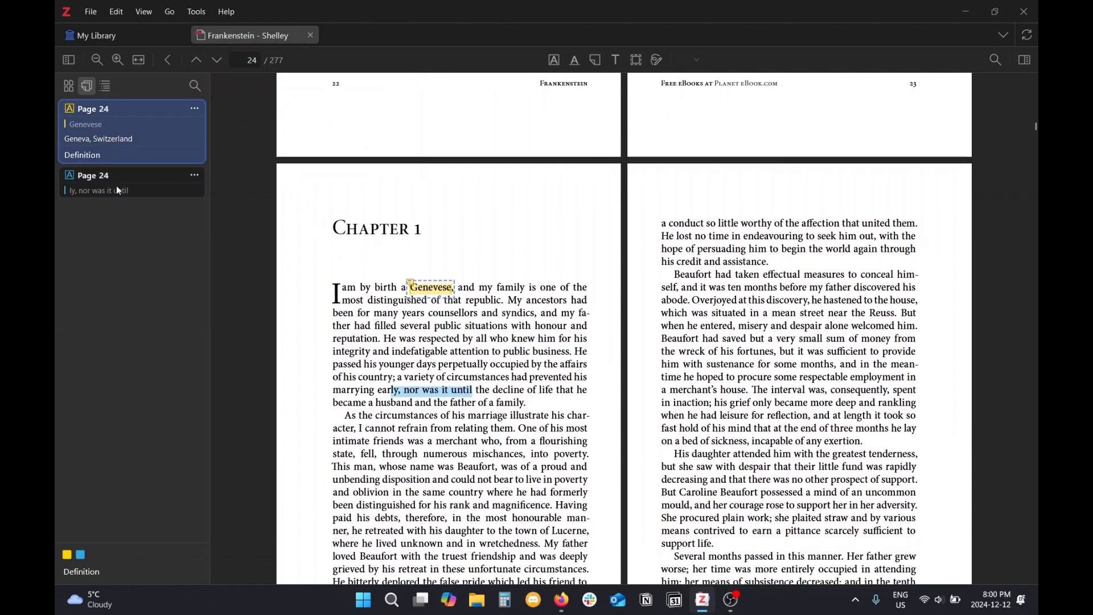
left_click(121, 185)
key("Delete")
left_click(522, 322)
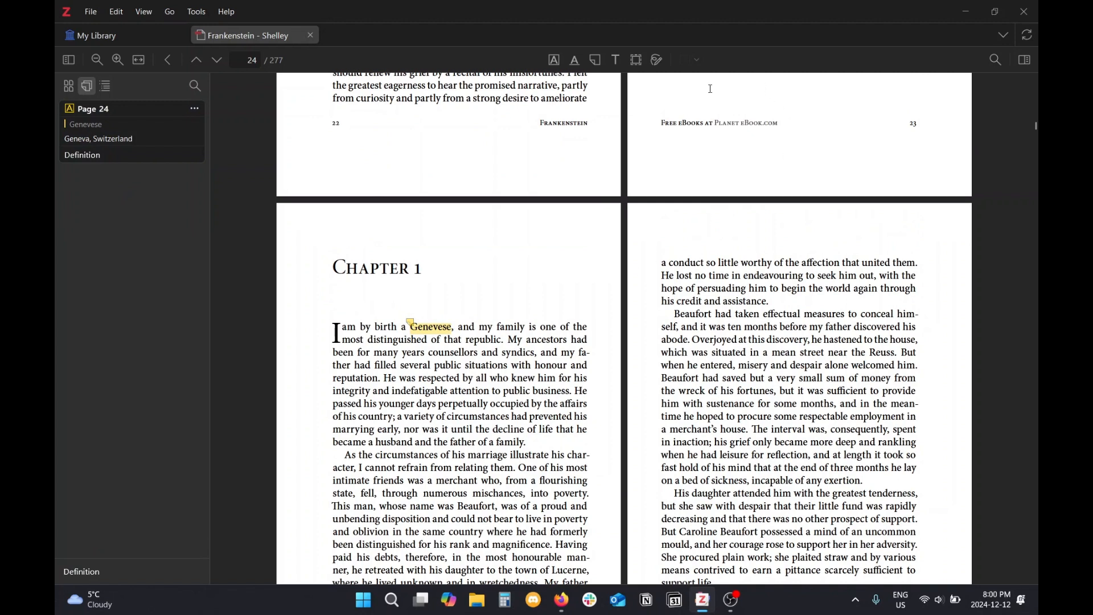
Underline the passage from "counsellors and syndics" to "respected by all" on page 24 in blue.
left_click_drag(411, 353, 501, 381)
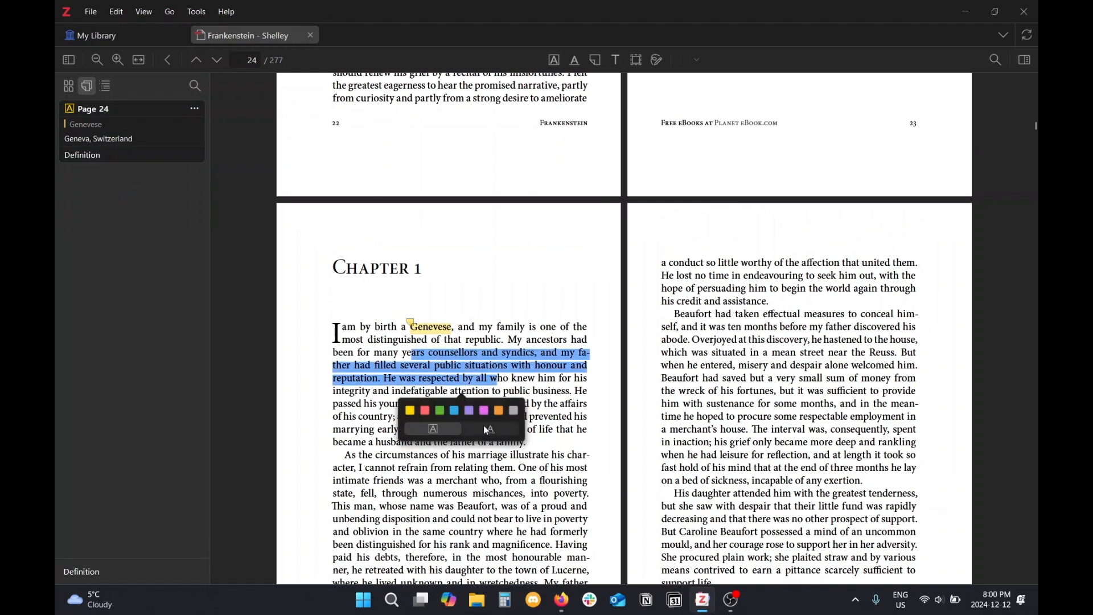
left_click(502, 435)
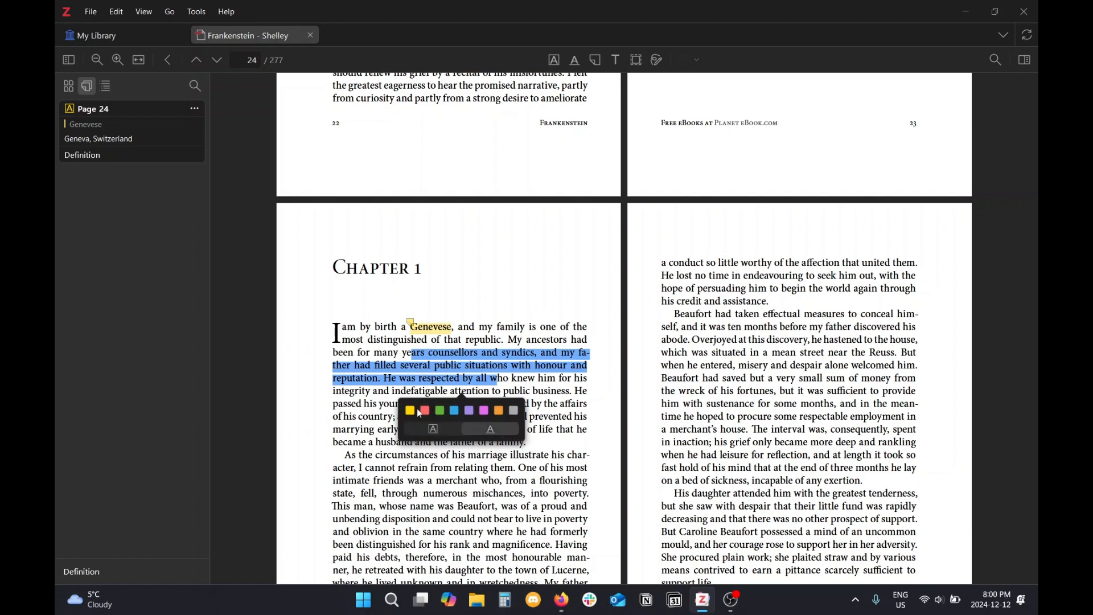
left_click(454, 410)
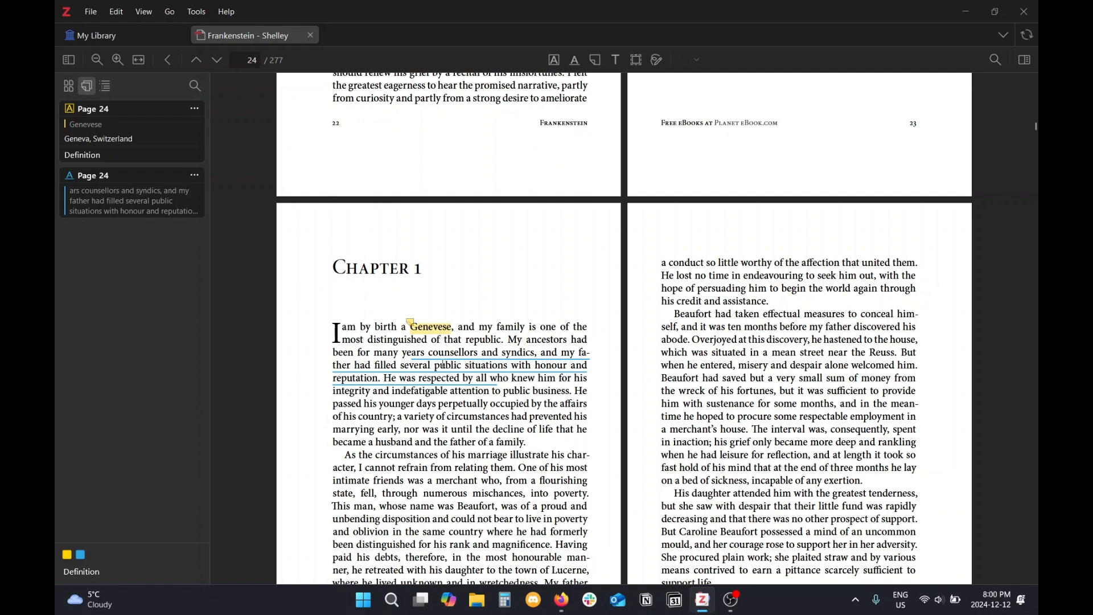
Add the comment "Comment" to the blue underline annotation on page 24.
left_click(444, 373)
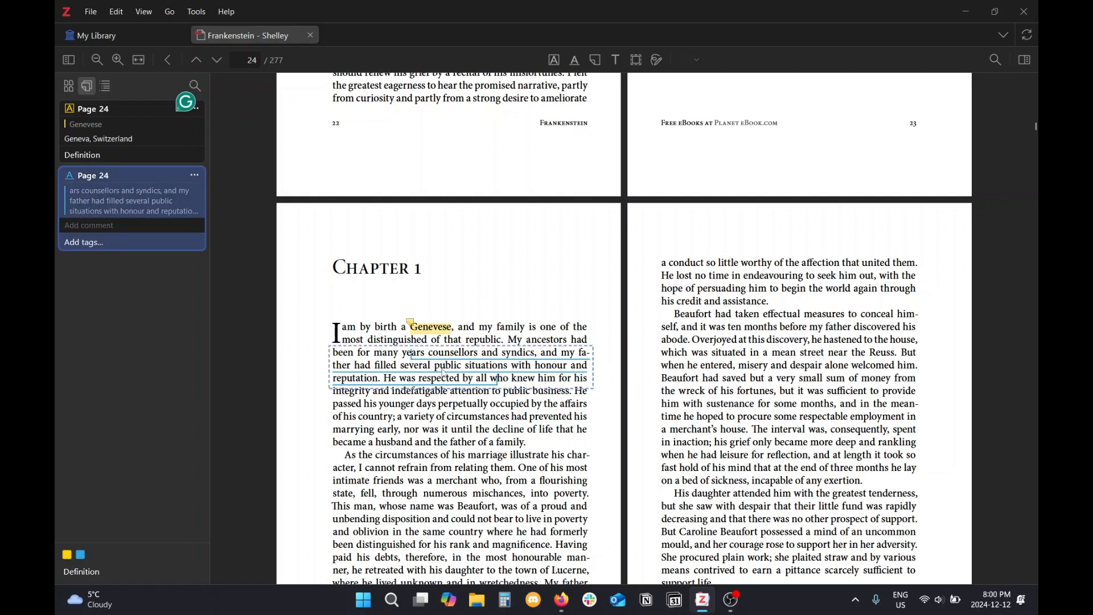
type("Comment")
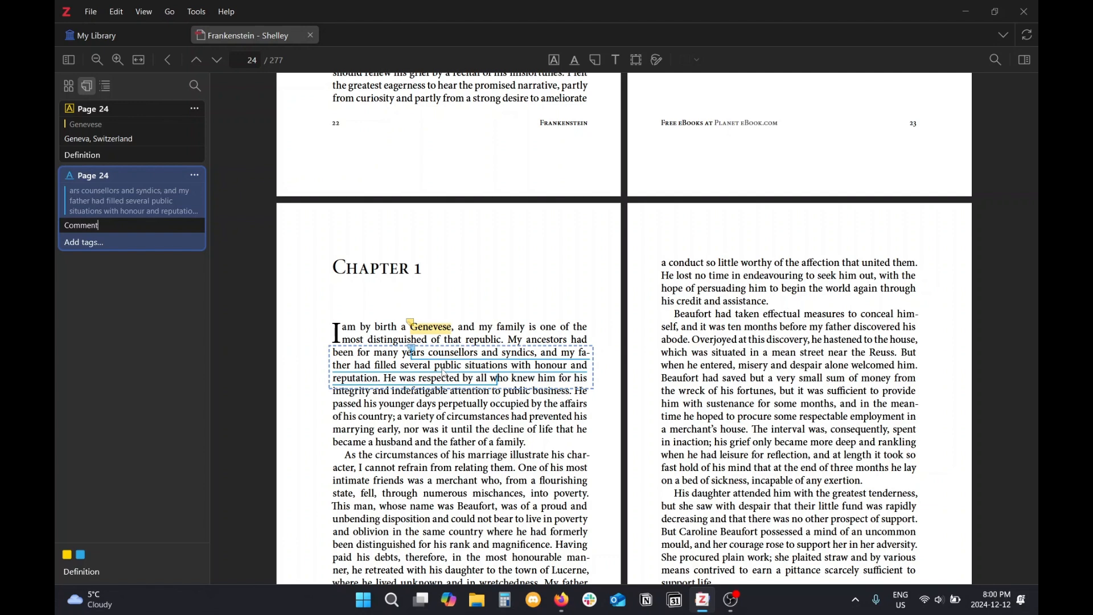
left_click(463, 440)
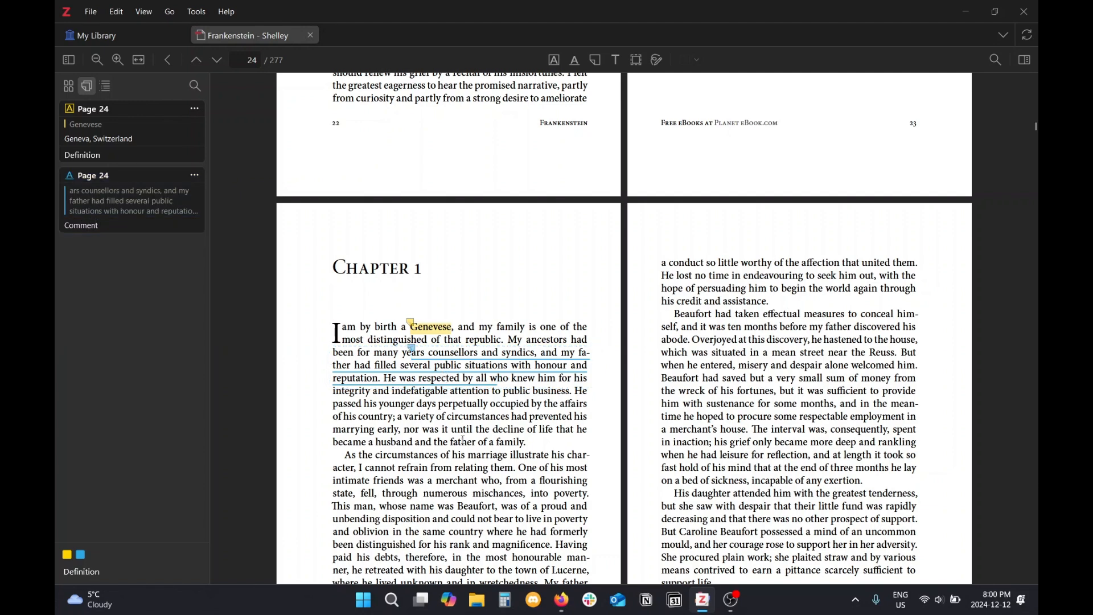
right_click(408, 339)
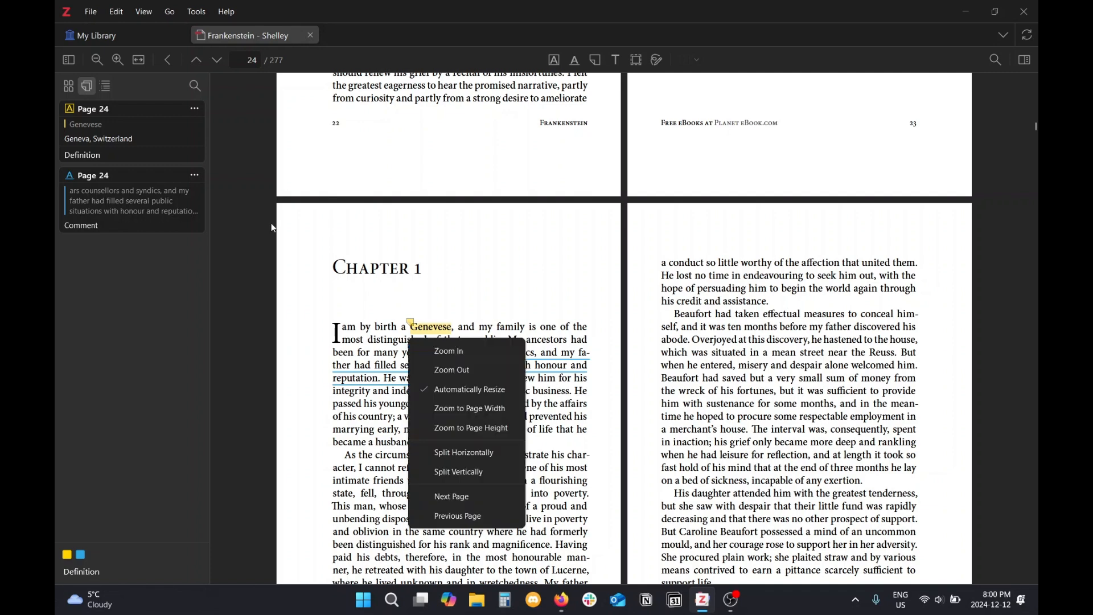
left_click(386, 432)
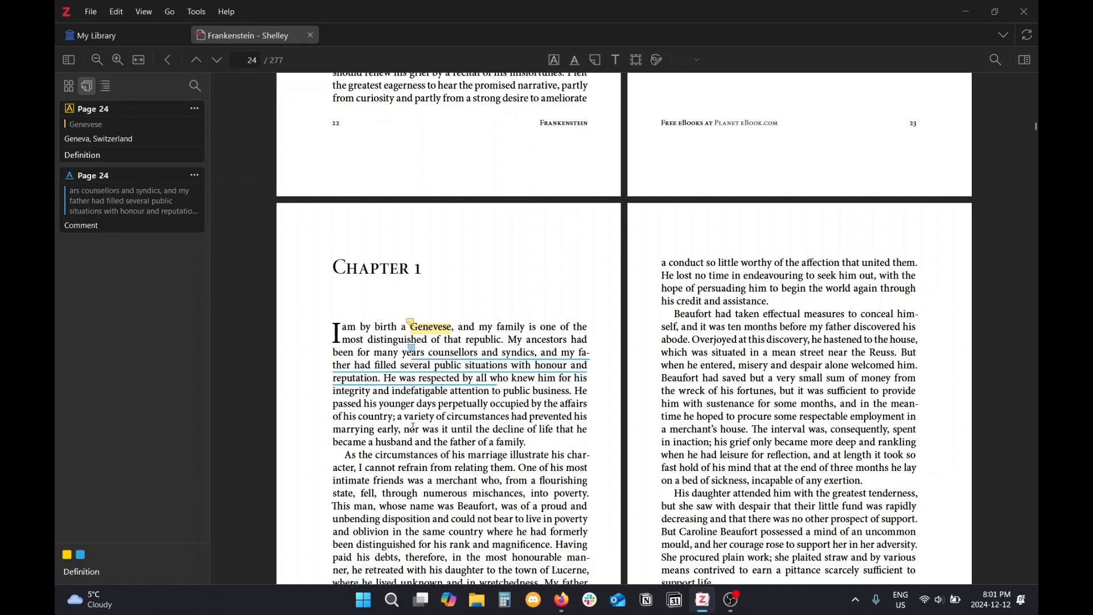
Underline "circumstances of his marriage" through "intimate friends was" in blue, and highlight "was Beaufort" through "could not" in red.
left_click_drag(384, 455, 498, 520)
left_click(454, 513)
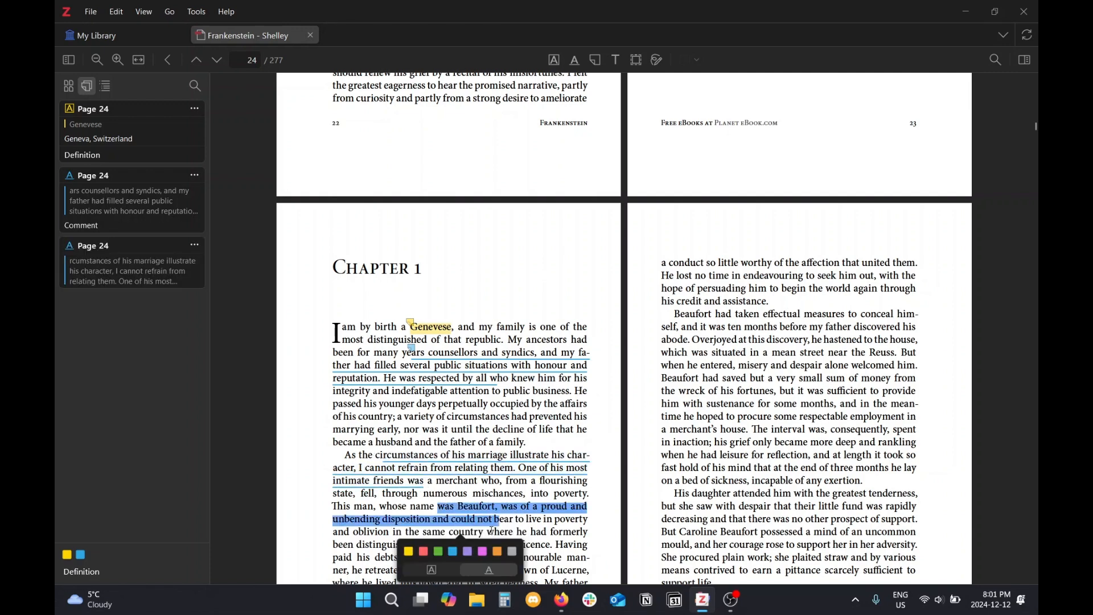
left_click(423, 551)
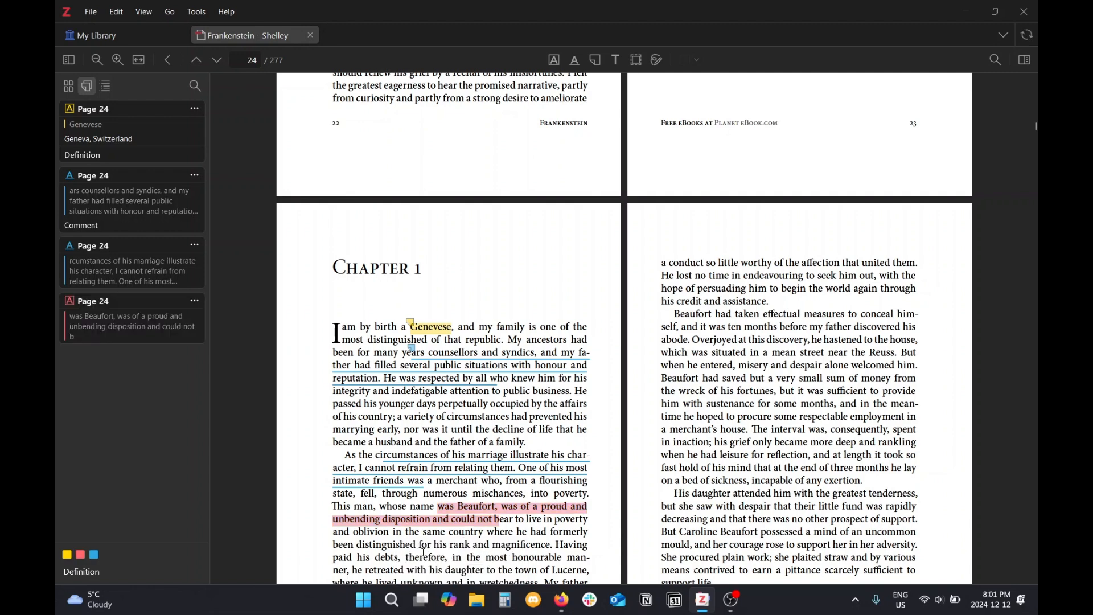
Filter the annotations list by yellow, red and blue, alone and in combination, and clear the color filters.
left_click(70, 554)
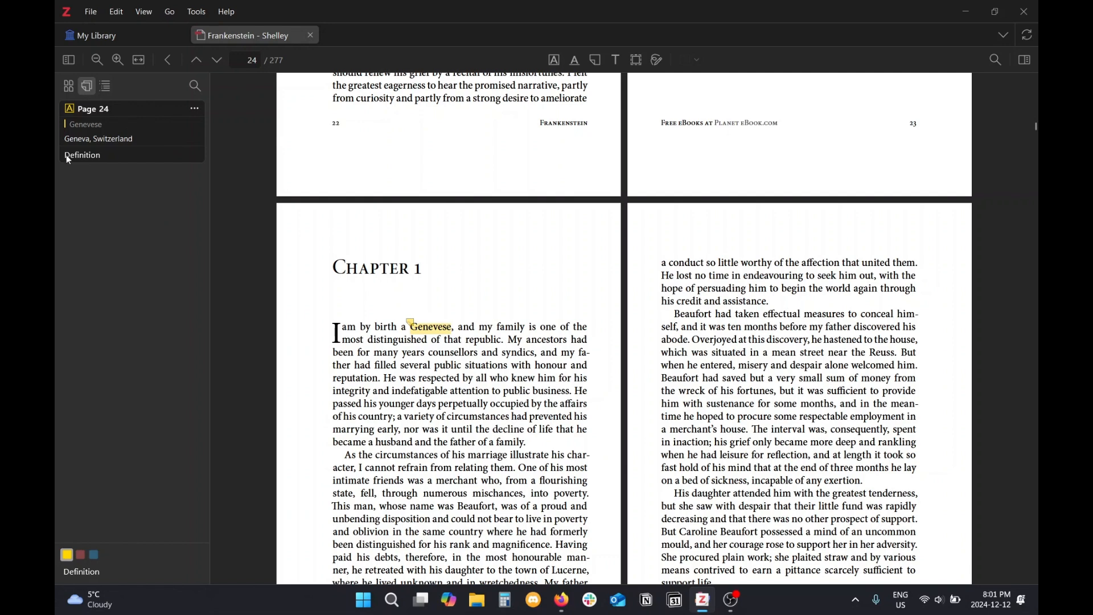
left_click(80, 557)
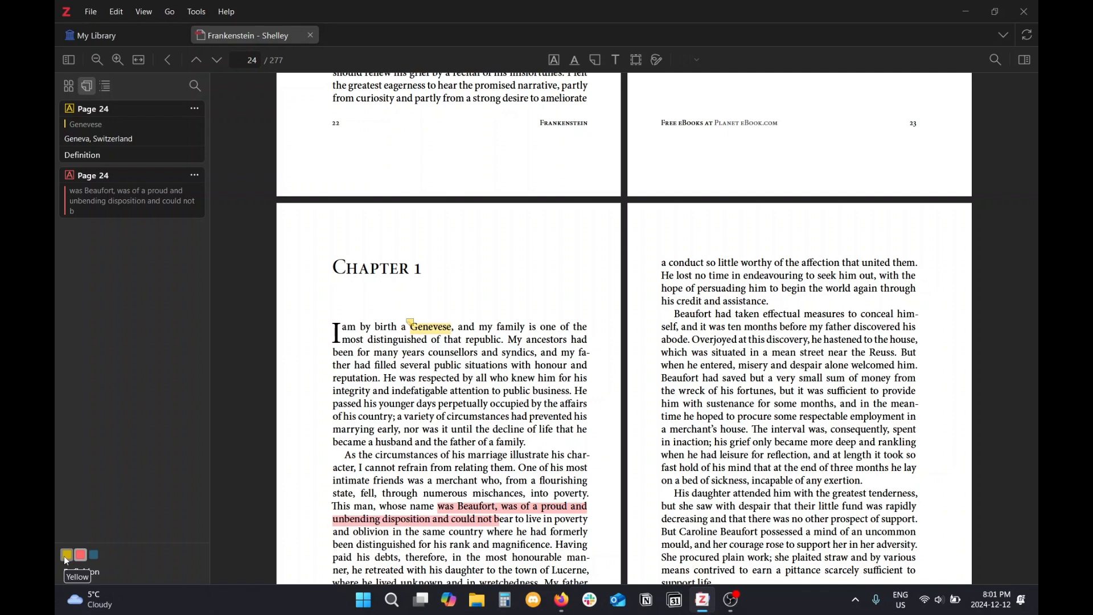
left_click(66, 559)
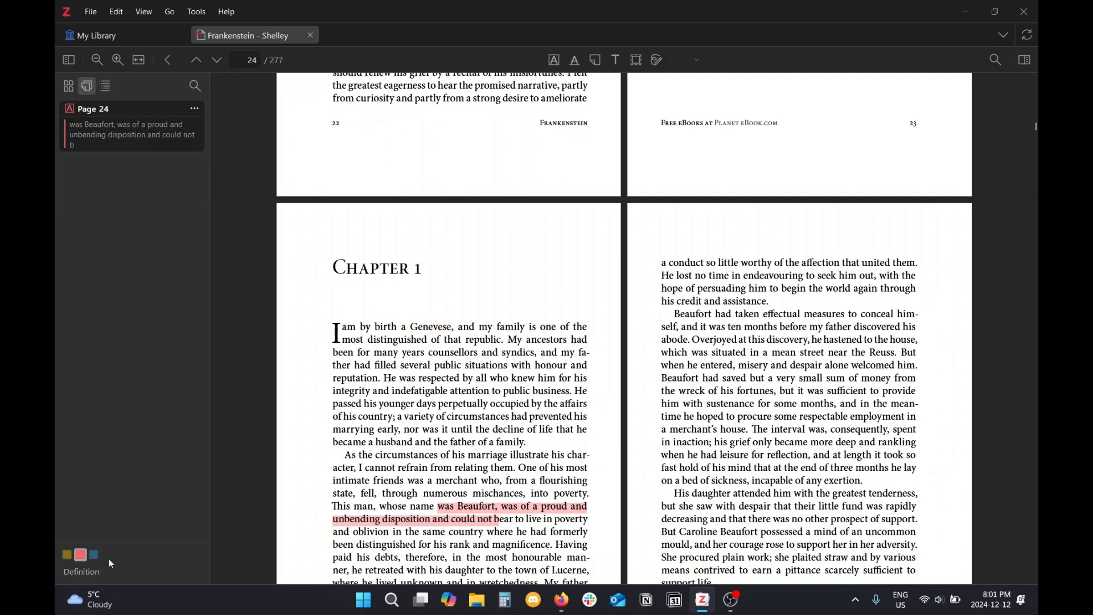
left_click(93, 555)
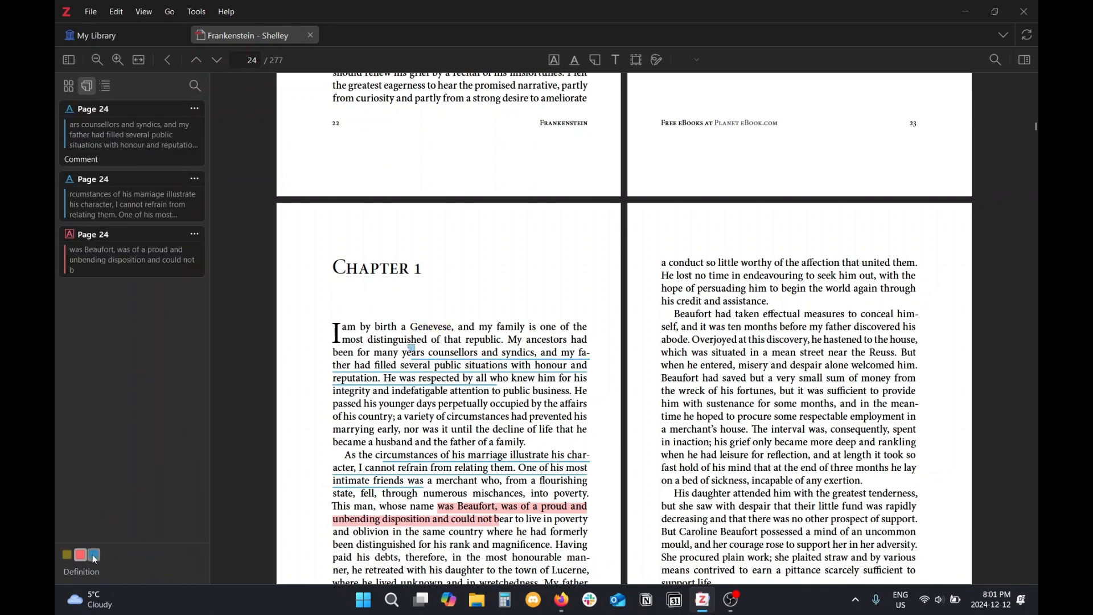
left_click(63, 556)
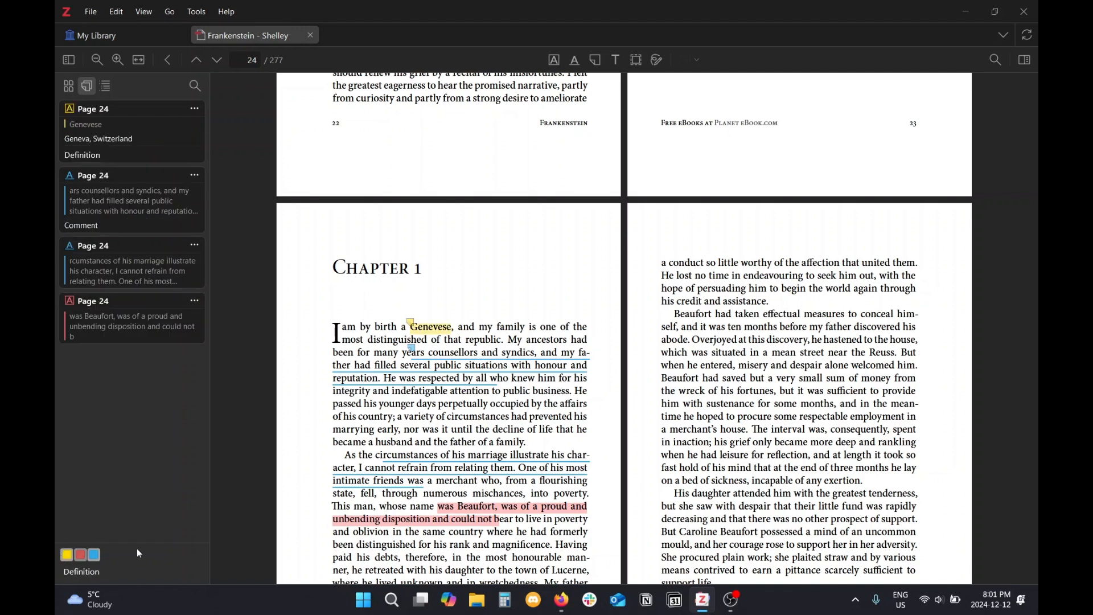
left_click(95, 555)
left_click(78, 555)
left_click(67, 555)
Add the tag "Insight" to both blue underline annotations on page 24.
left_click(129, 202)
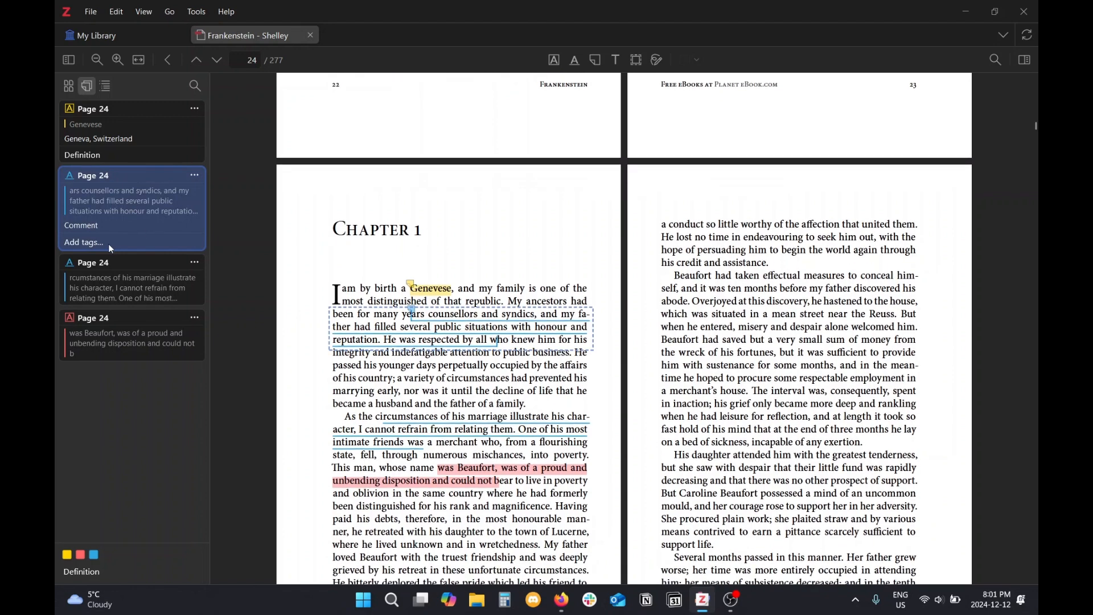
left_click(109, 244)
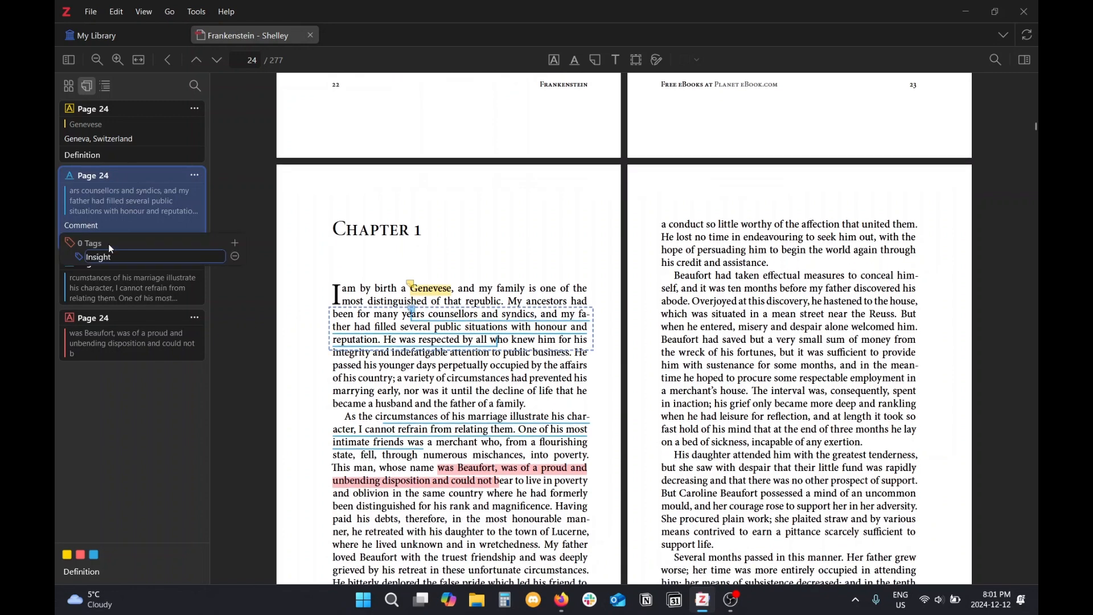
left_click(119, 288)
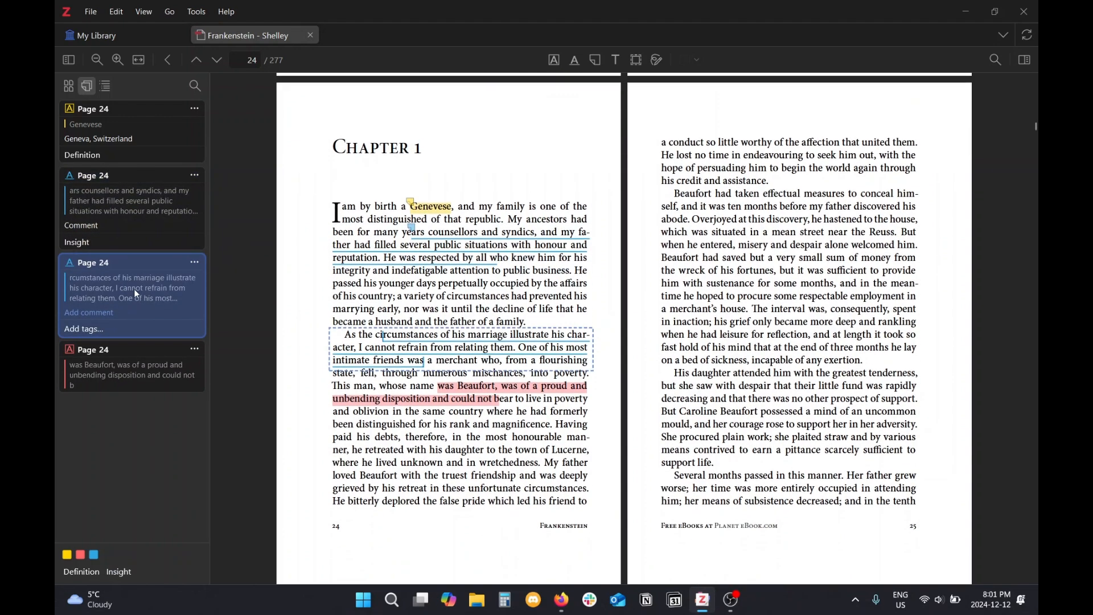
left_click(116, 330)
type("Insig")
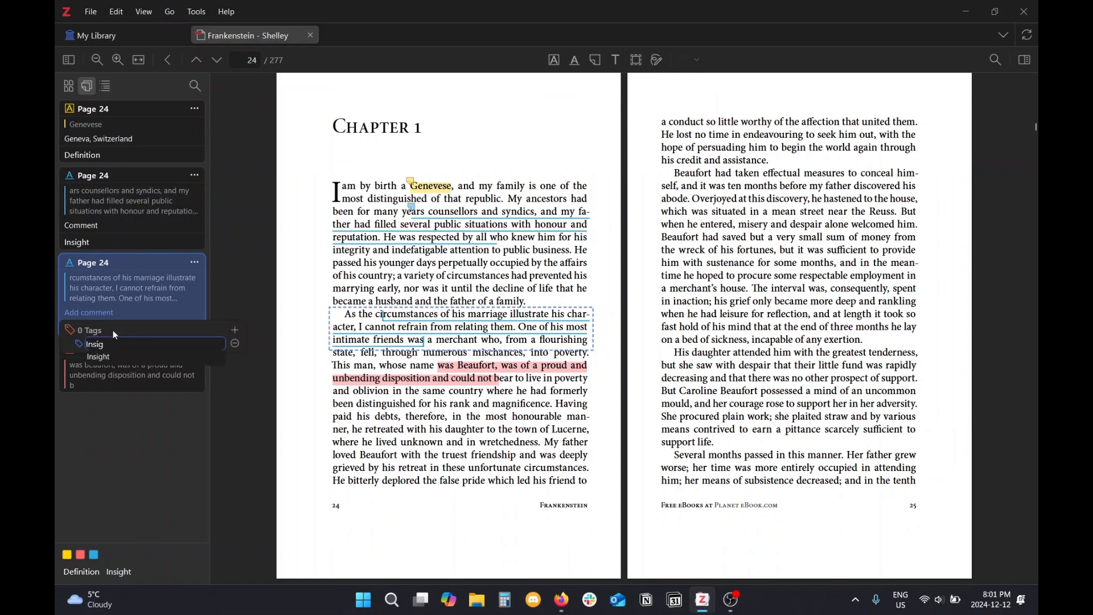
type("ht")
key("Return")
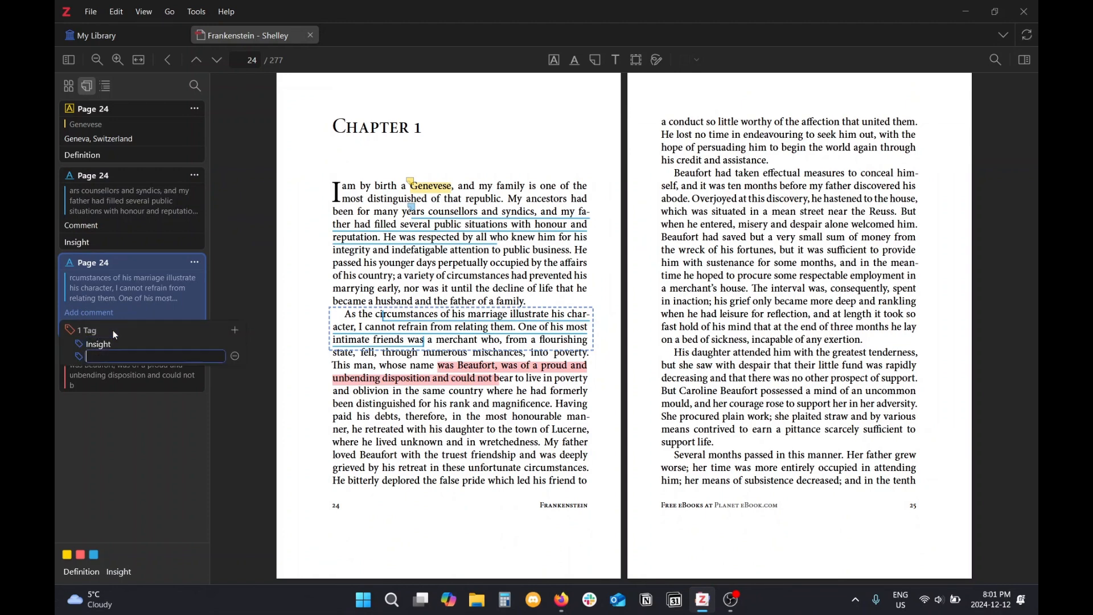
left_click(130, 438)
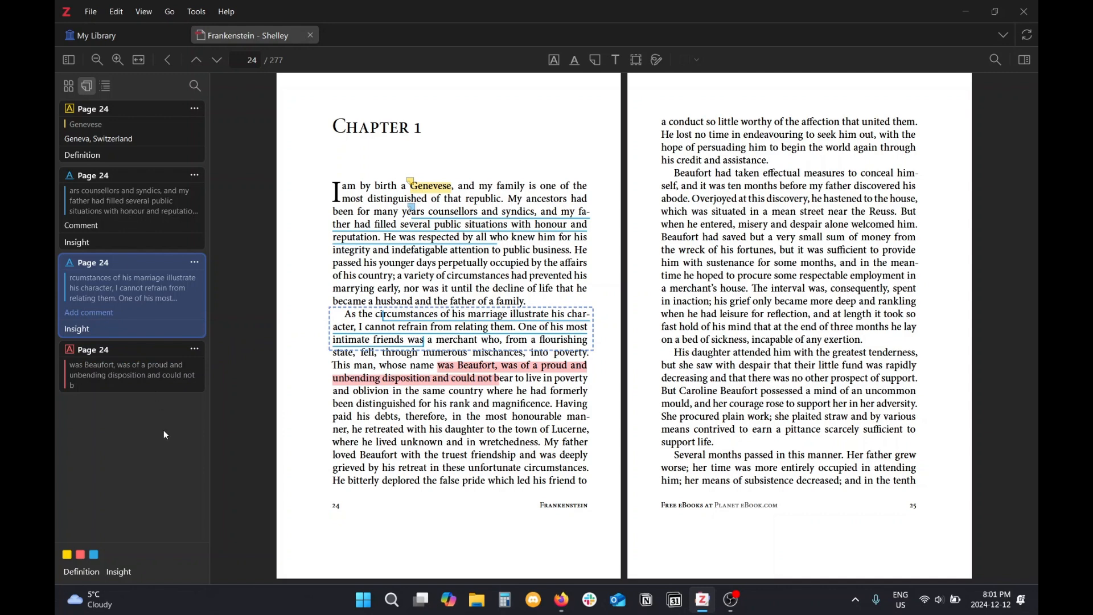
left_click(157, 571)
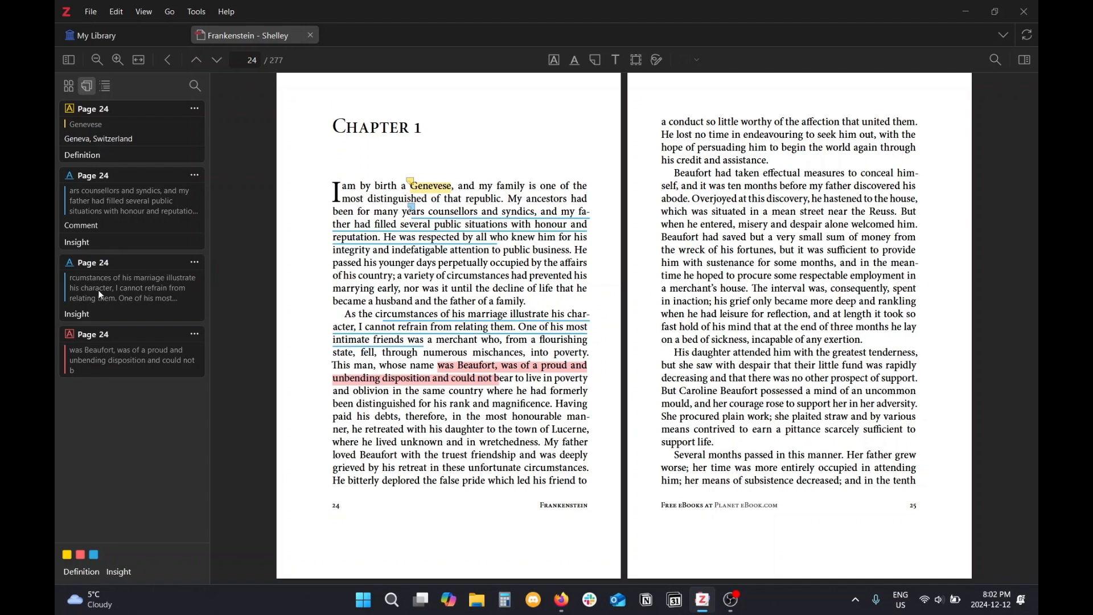
Filter the annotations list by the "Definition" and "Insight" tags, separately and together, and clear the tag filters.
left_click(81, 572)
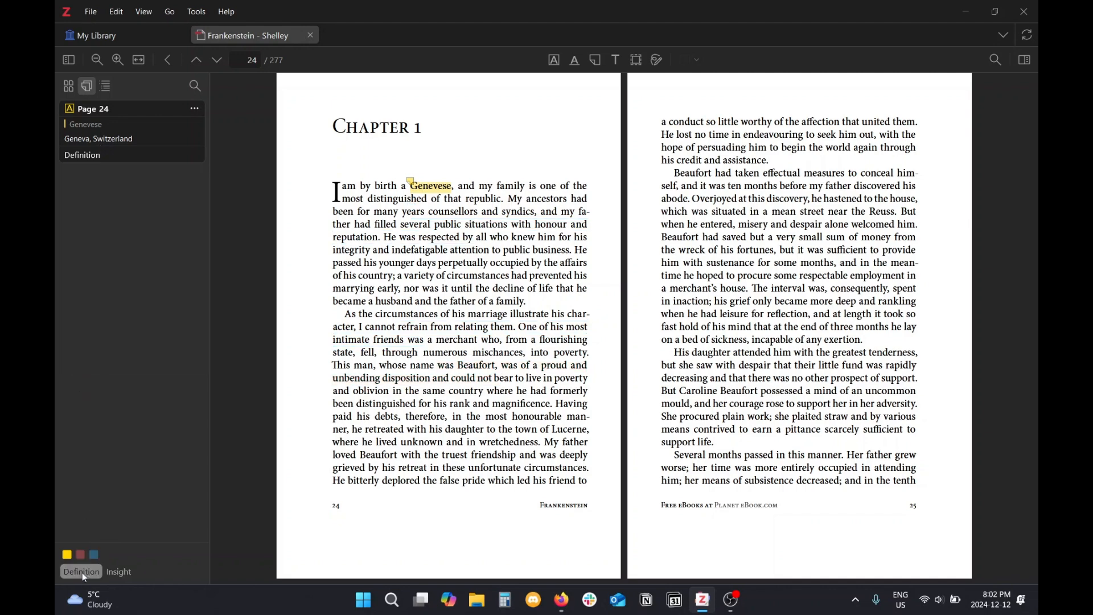
left_click(82, 572)
left_click(119, 572)
left_click(120, 573)
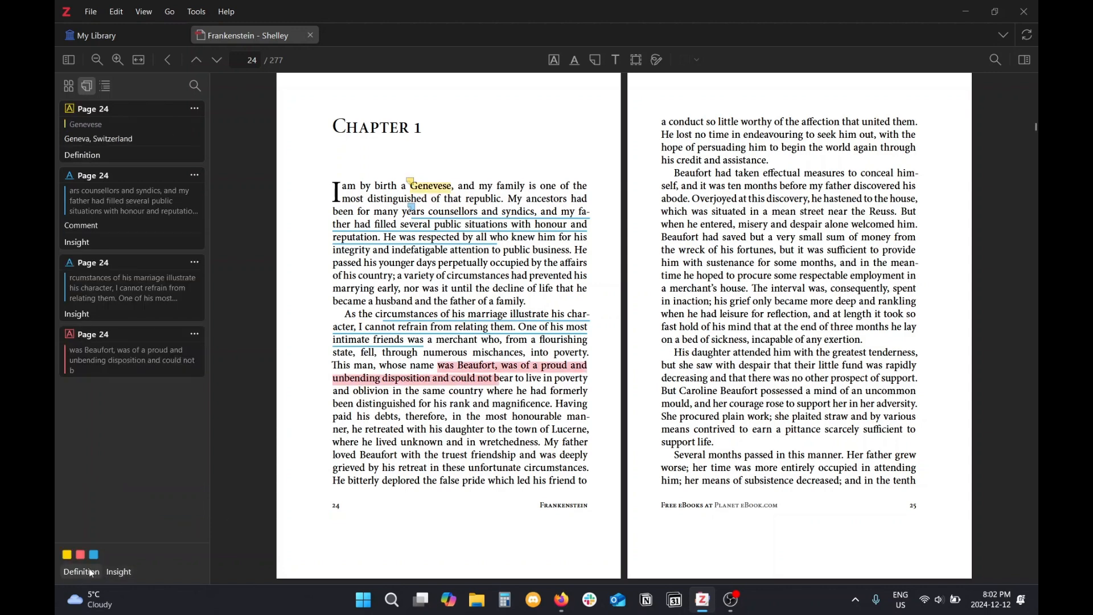
left_click(82, 572)
left_click(120, 571)
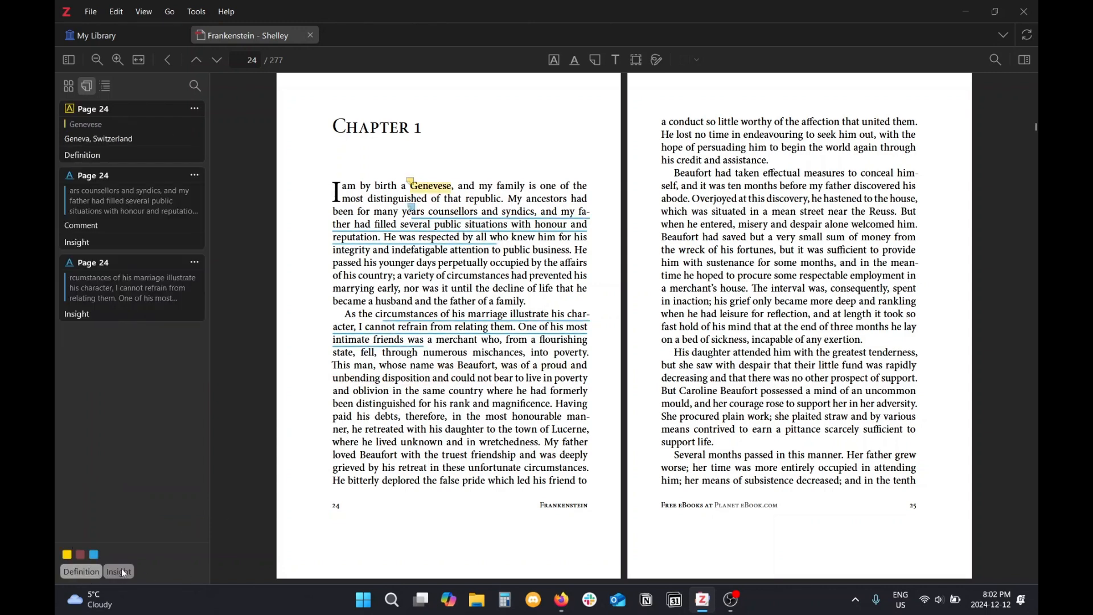
left_click(93, 573)
left_click(119, 571)
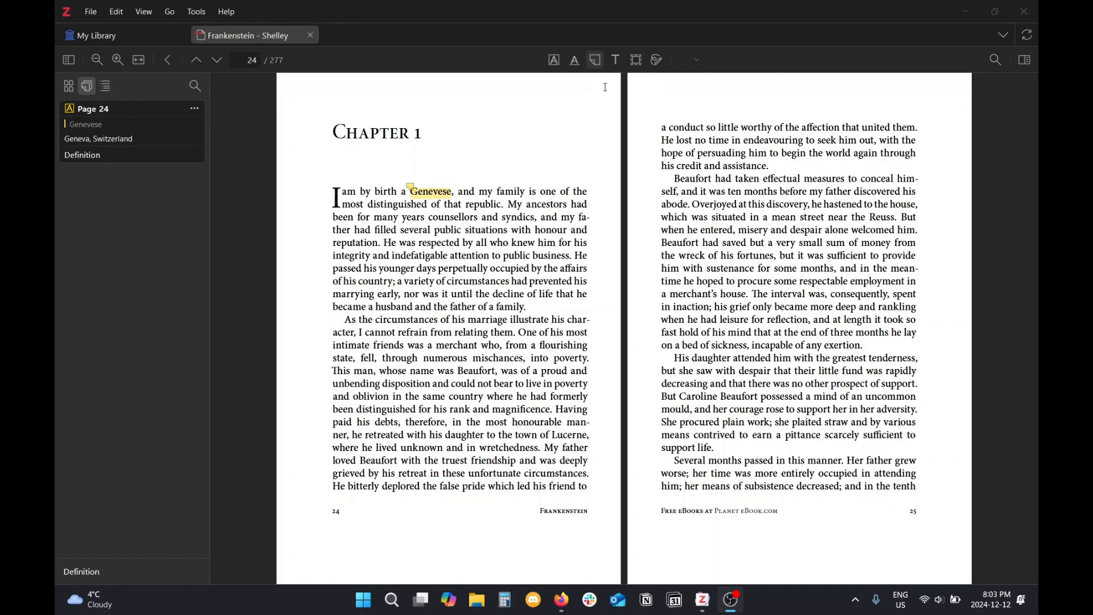
Add a yellow note on page 24 and move it into the outer margin beside the first paragraph of Chapter 1.
left_click(597, 60)
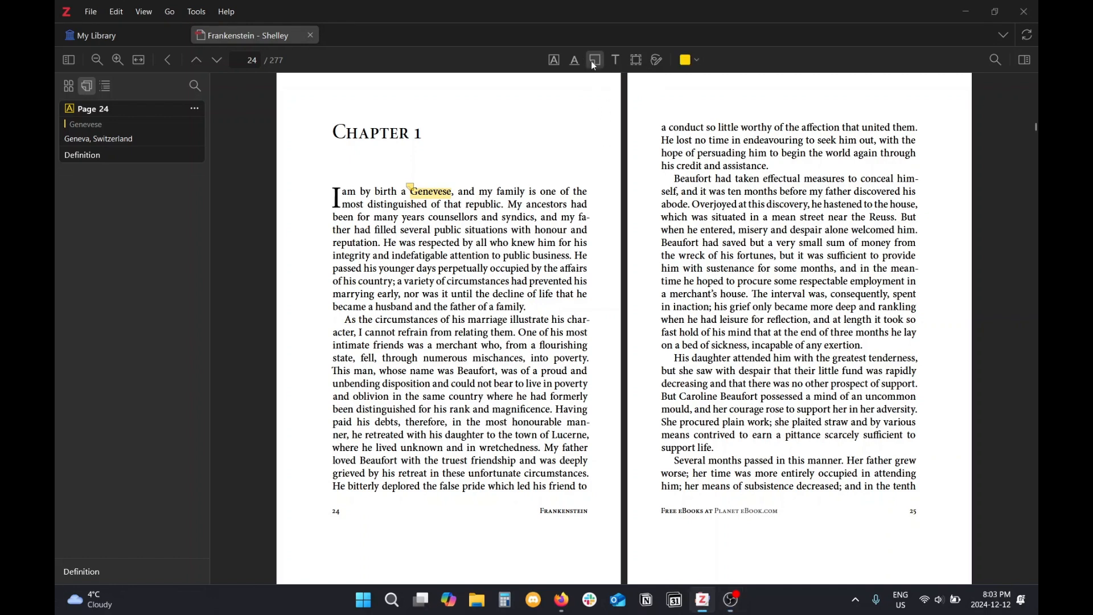
left_click(692, 60)
left_click(693, 60)
left_click(378, 245)
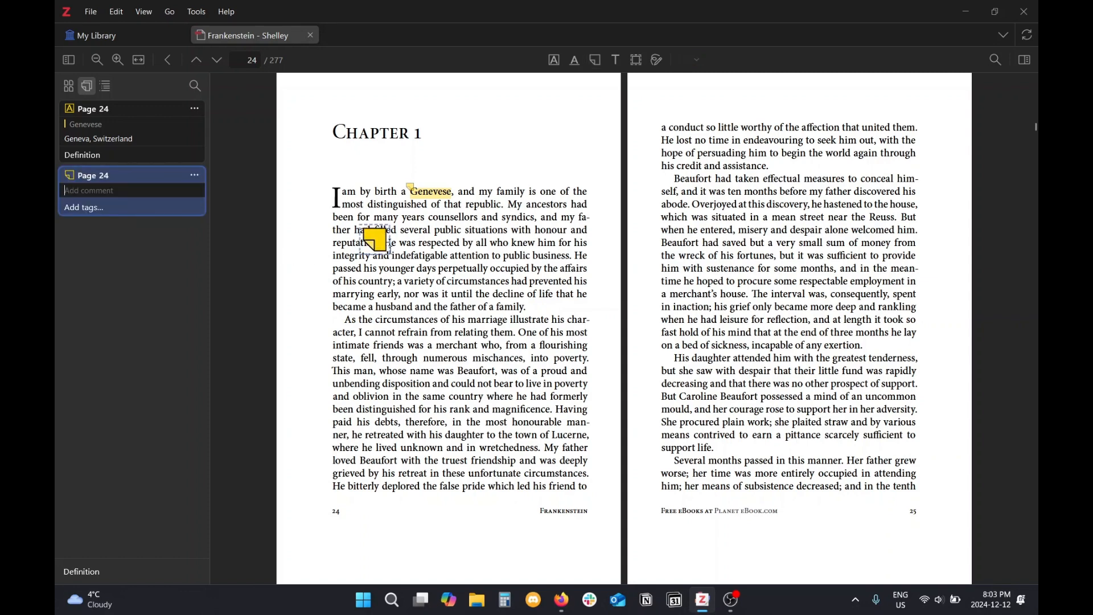
left_click_drag(377, 247, 318, 264)
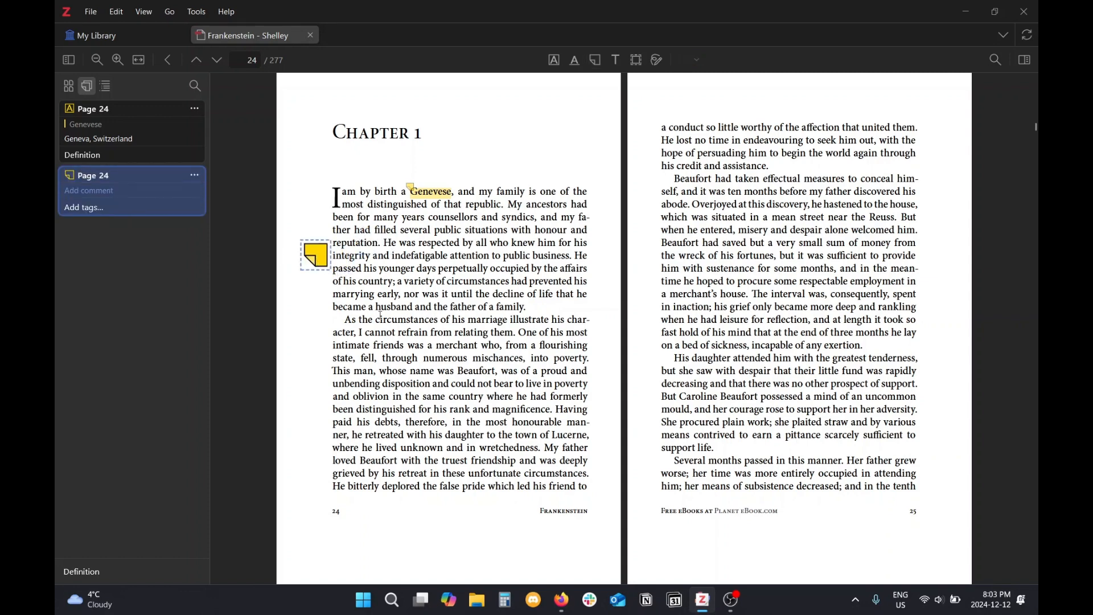
Set the page 24 note's comment to "UIHWUIFHIHAIFW".
left_click(148, 188)
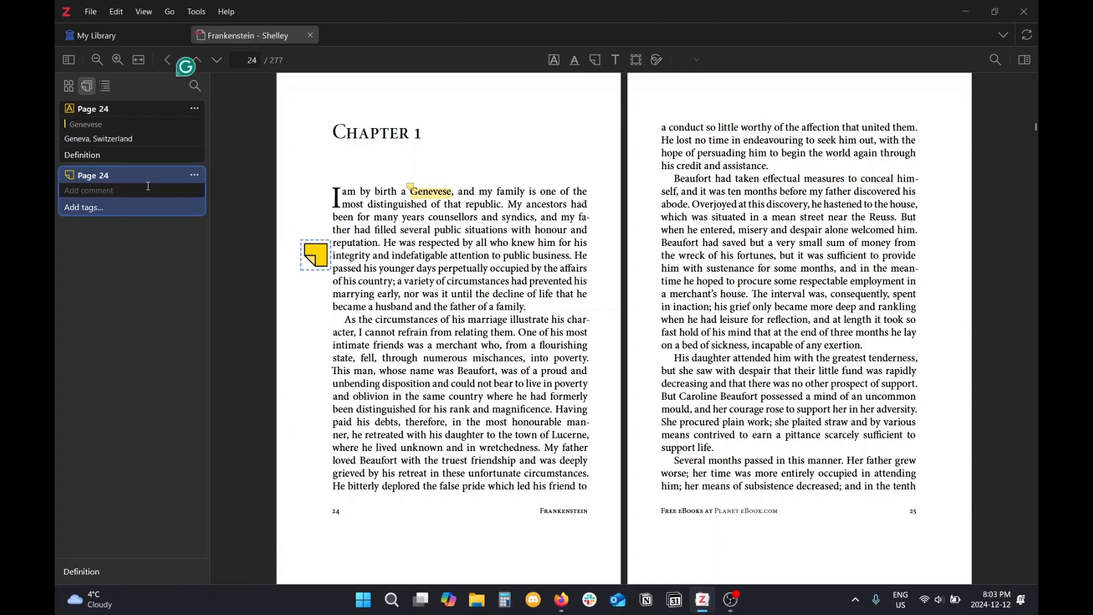
type("Page summary")
left_click_drag(114, 191, 65, 190)
type("UJHWUIFHIHAIFW")
Tag the page 24 note "Page Summary", then filter the annotations list by that tag and clear the filter.
left_click(82, 211)
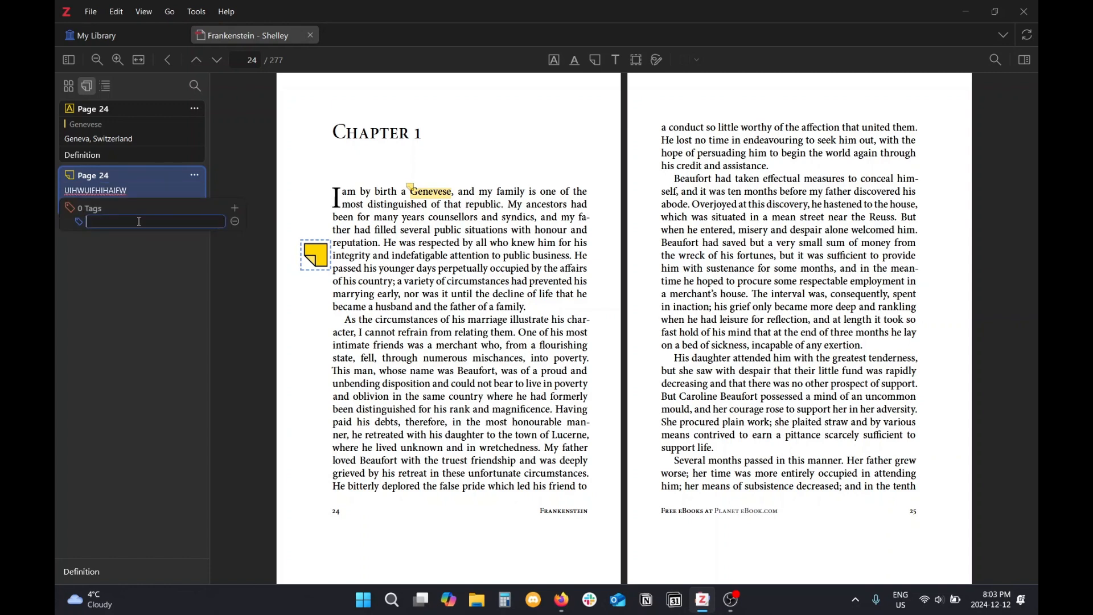
type("Page Summary")
left_click(151, 251)
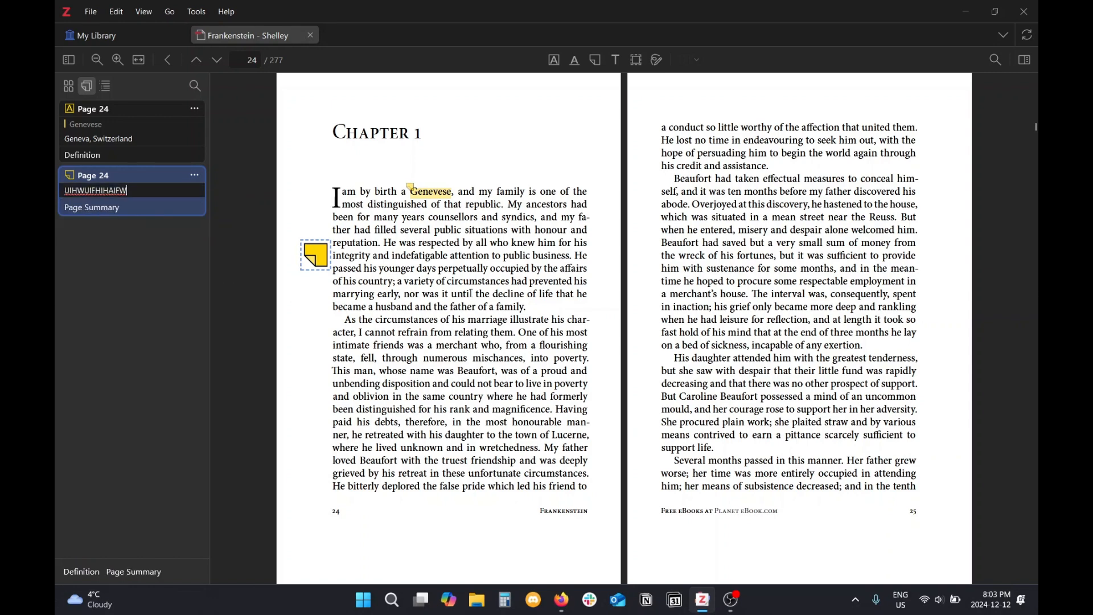
left_click(413, 267)
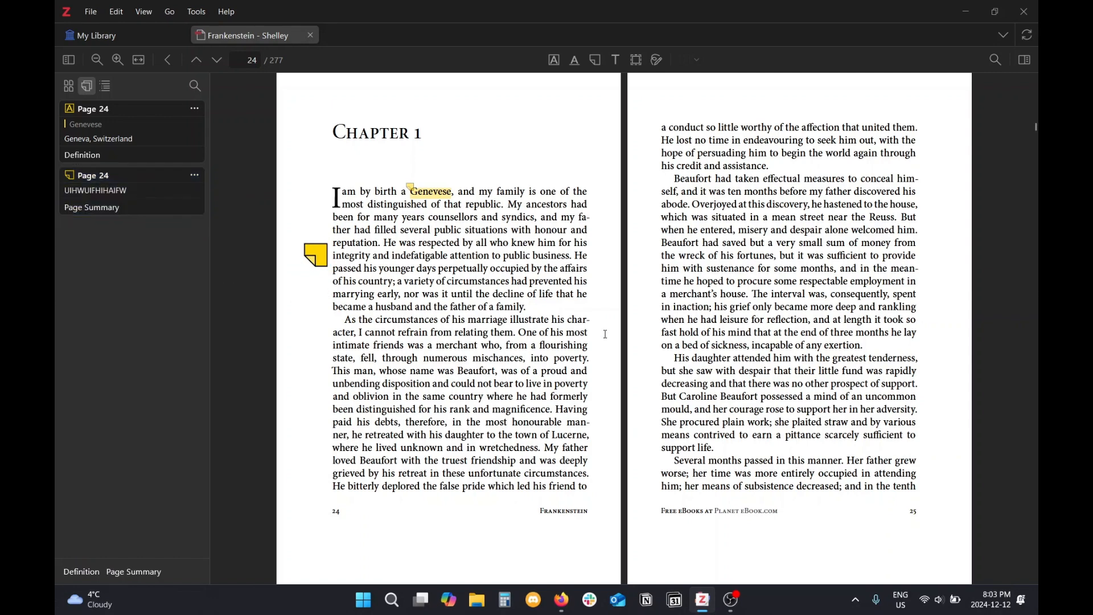
left_click(133, 577)
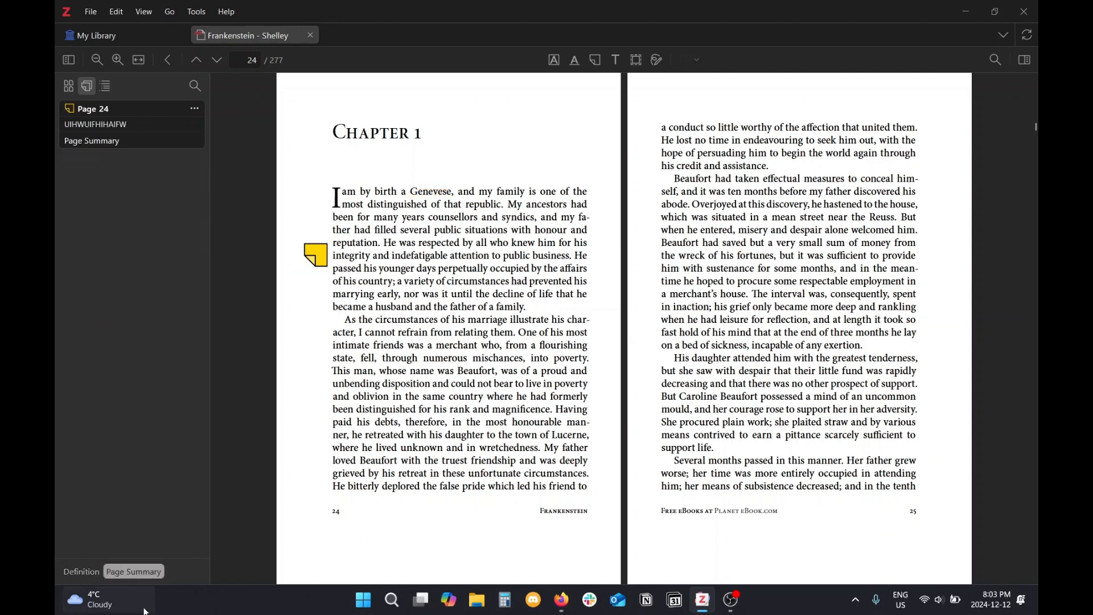
left_click(138, 571)
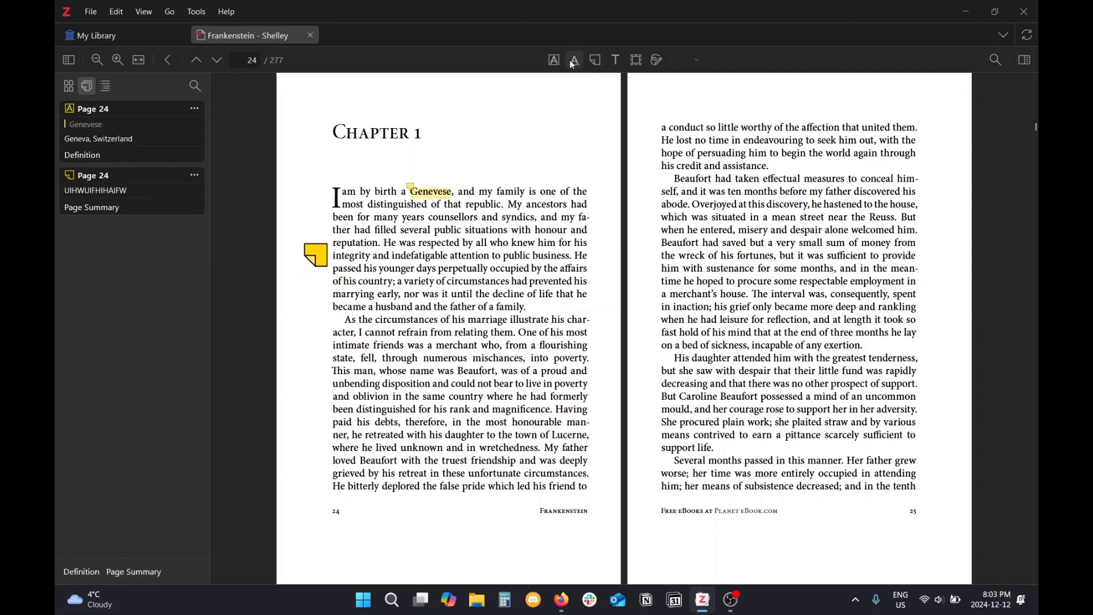
Add a yellow note below the last paragraph of page 30 with the comment "Summary of Chapter 1".
left_click(595, 60)
scroll(696, 295, "down", 20)
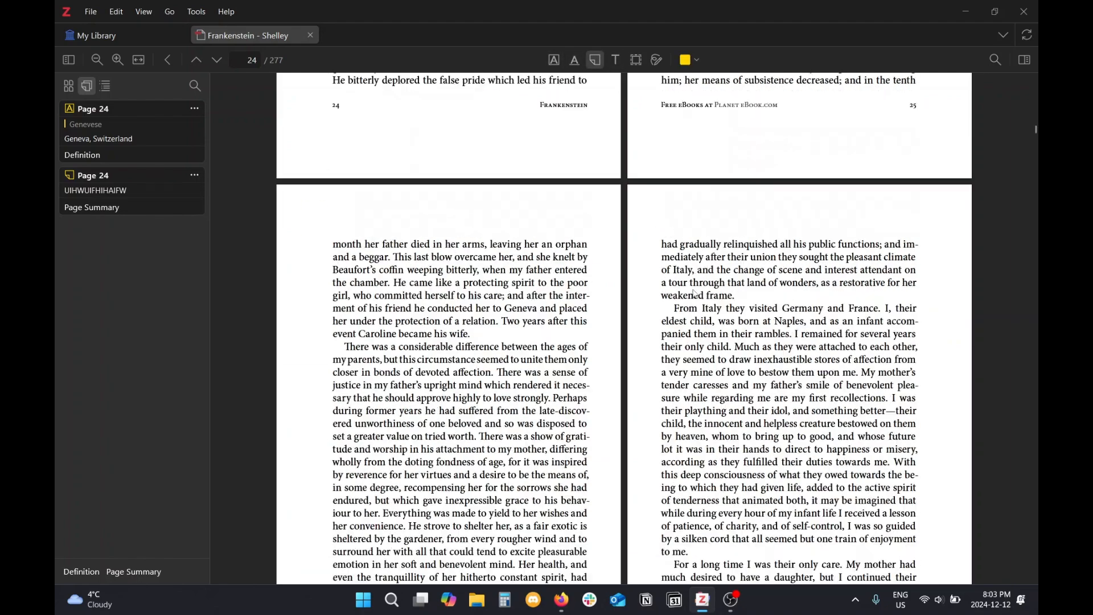
scroll(695, 295, "up", 5)
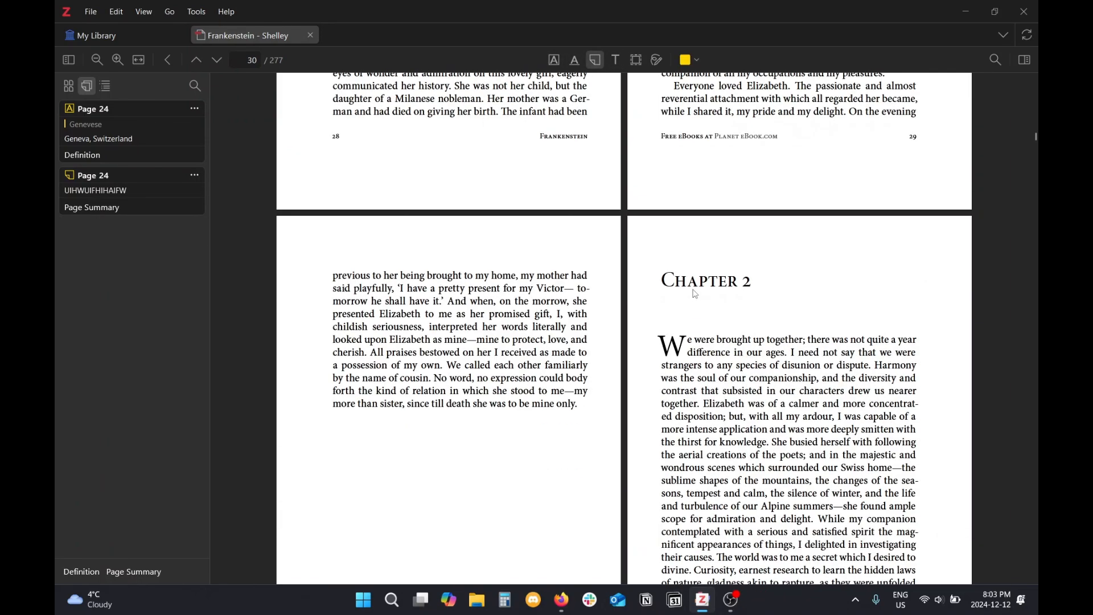
left_click(517, 446)
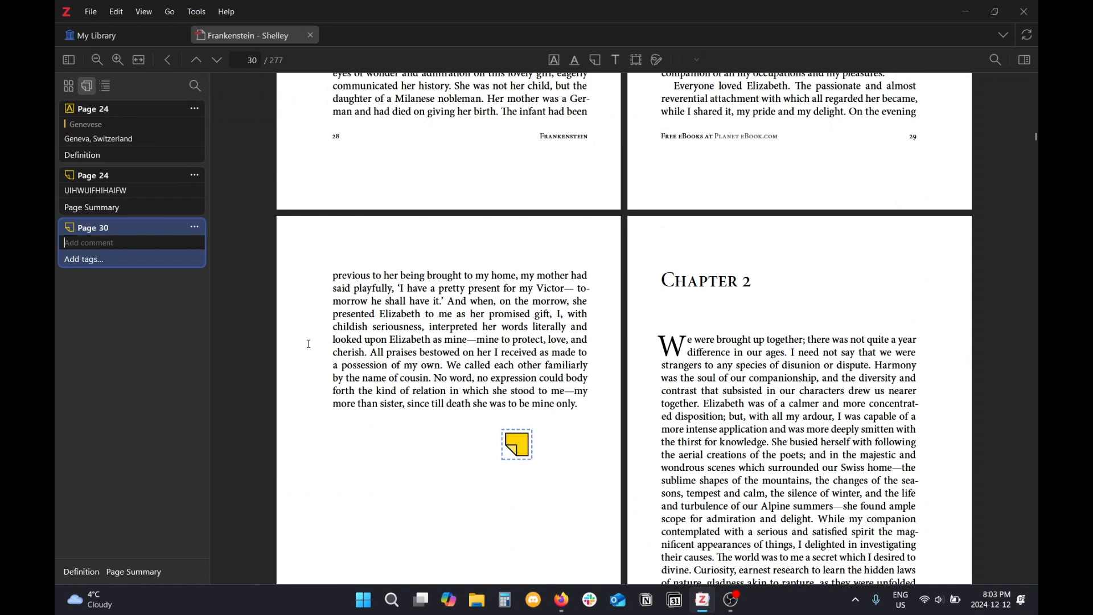
type("Summary of Chapter 1")
Tag the page 30 note "Chapter Summary", then filter the annotations list by that tag and clear the filter.
left_click(97, 261)
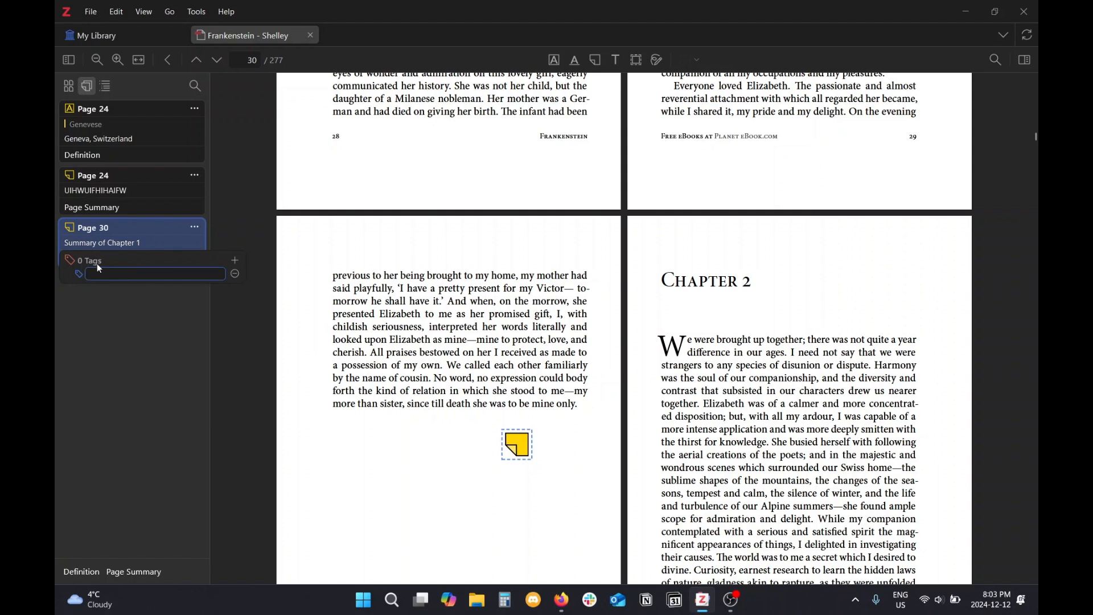
type("Chapter Summary")
left_click(160, 345)
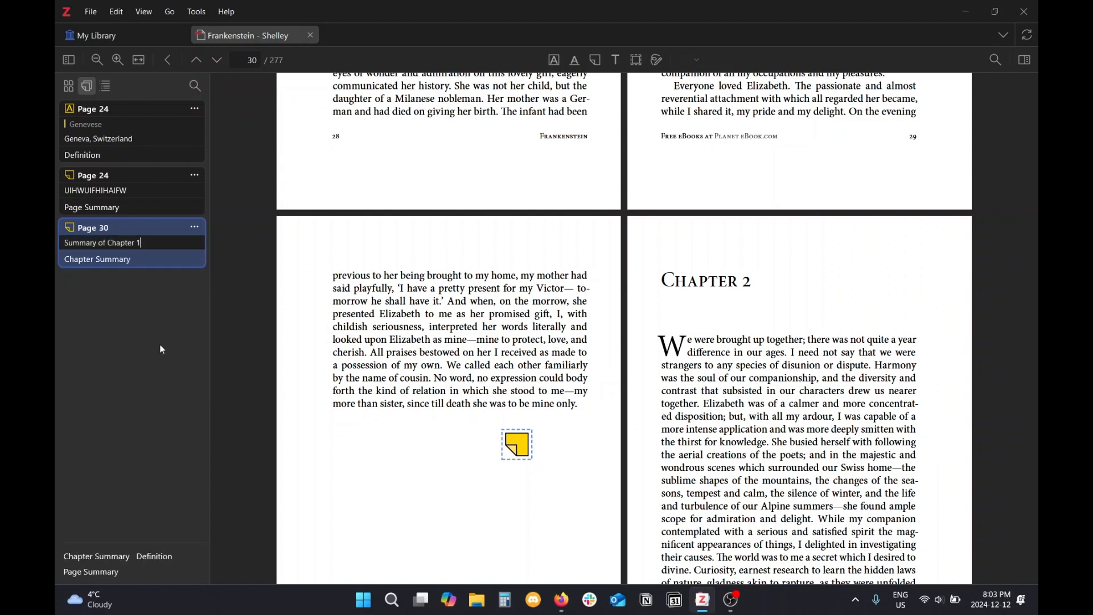
left_click(248, 454)
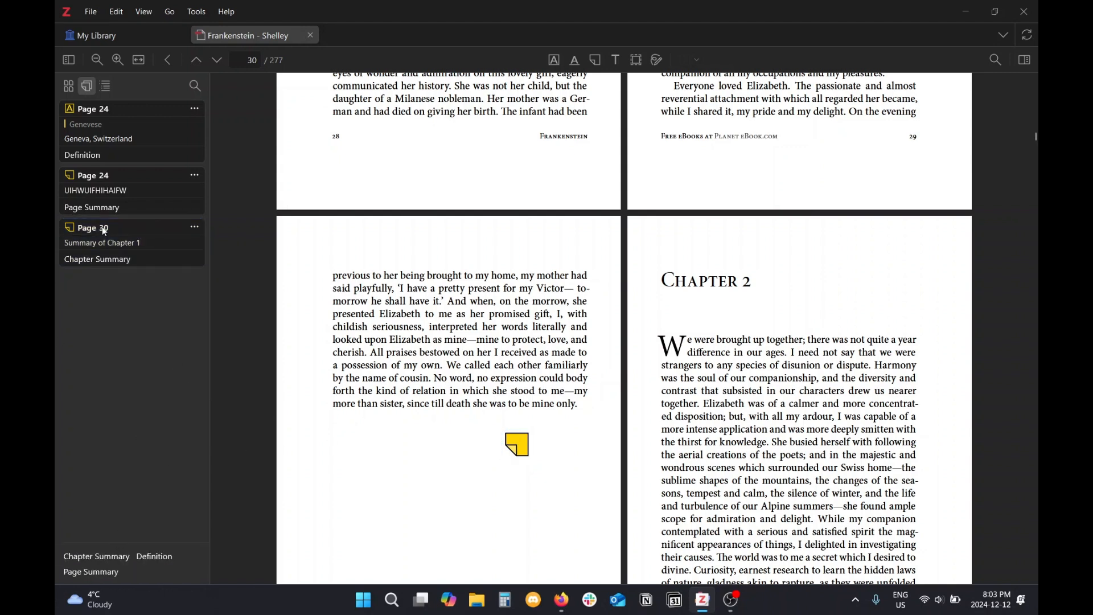
left_click(99, 558)
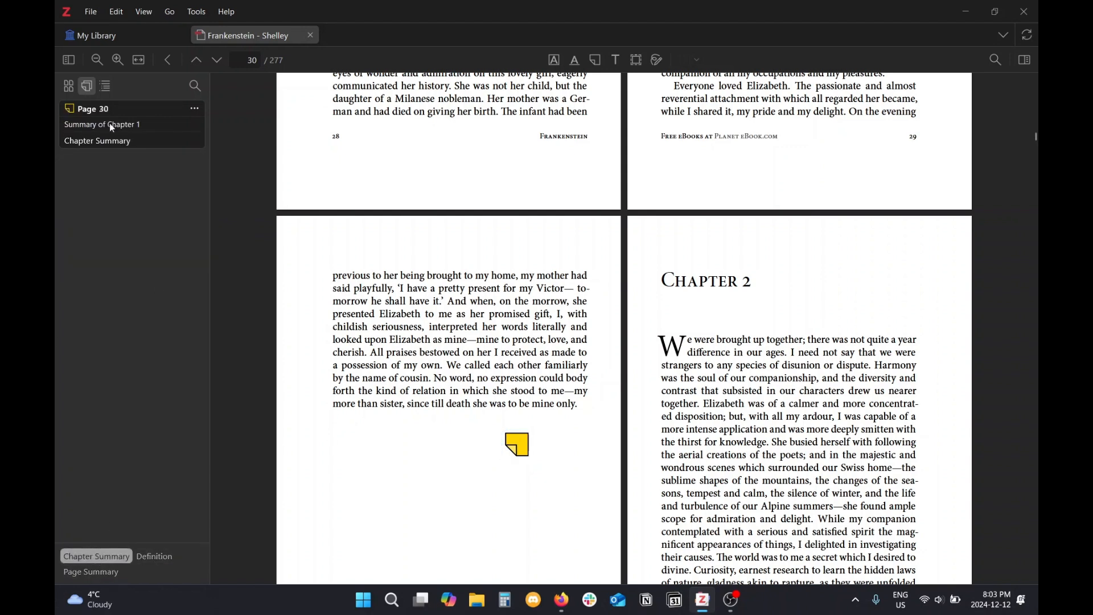
left_click(93, 554)
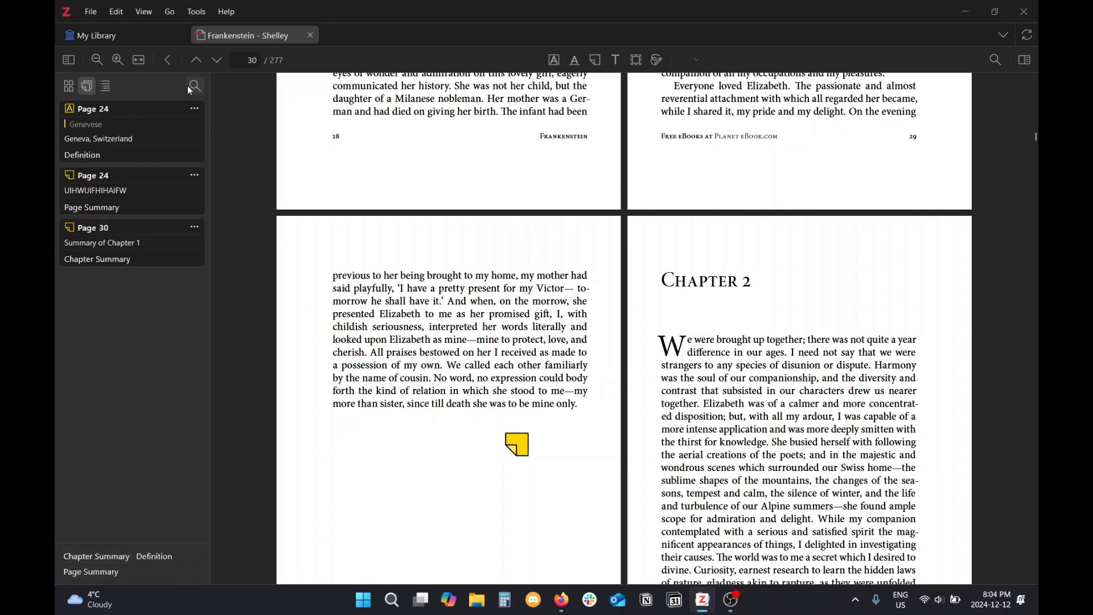
Search the annotations for "chap", "summ" and "geneves" in turn, clearing the search after each term.
left_click(201, 86)
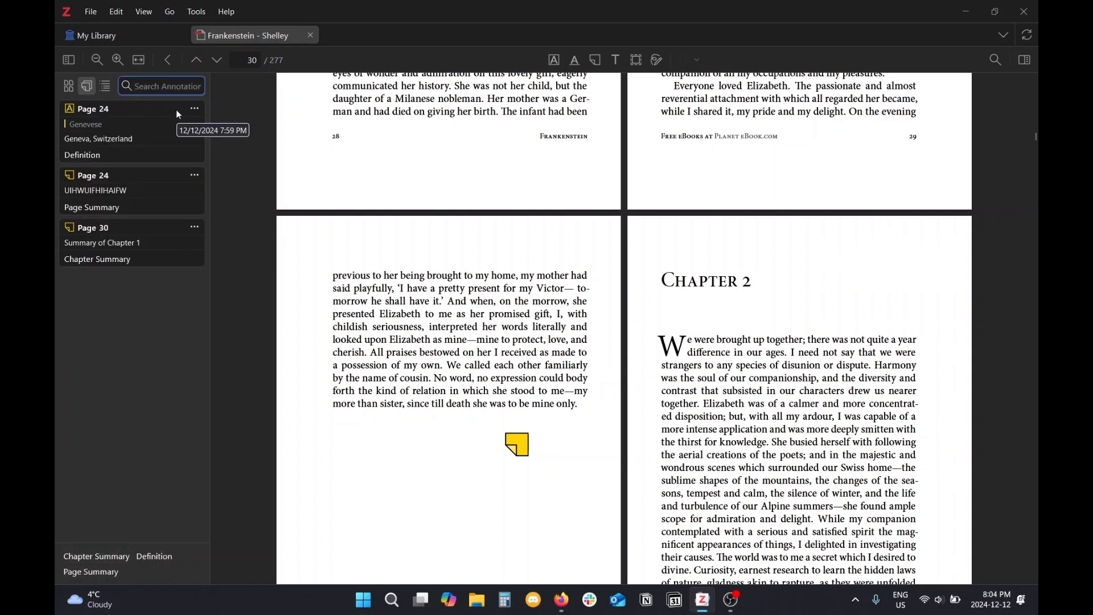
type("chap")
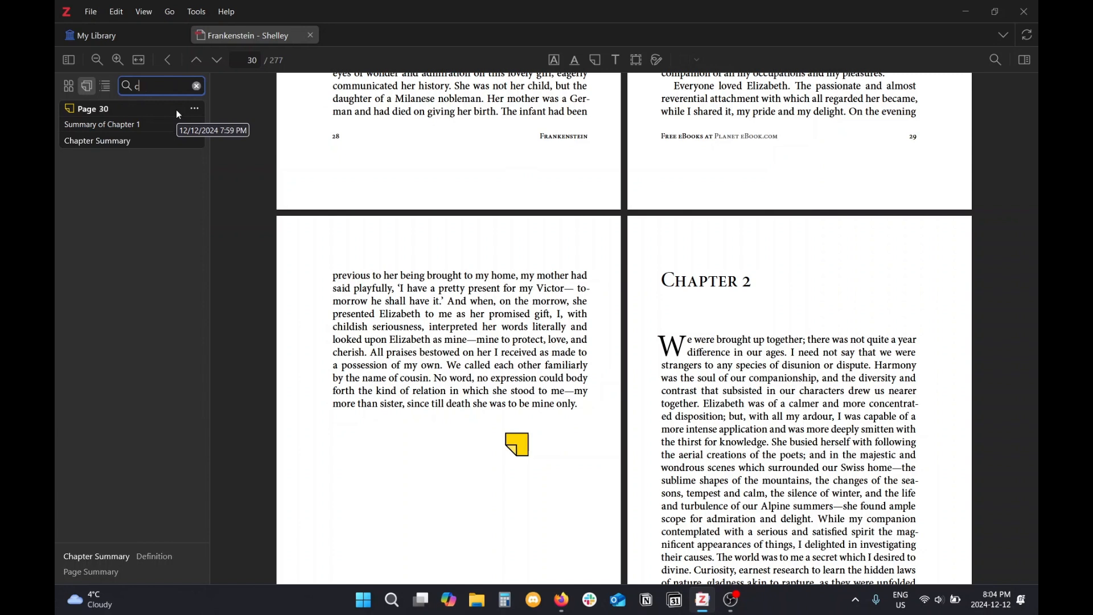
key("BackSpace")
key("BackSpace")
key("BackSpace")
key("BackSpace")
type("summ")
key("BackSpace")
key("BackSpace")
key("BackSpace")
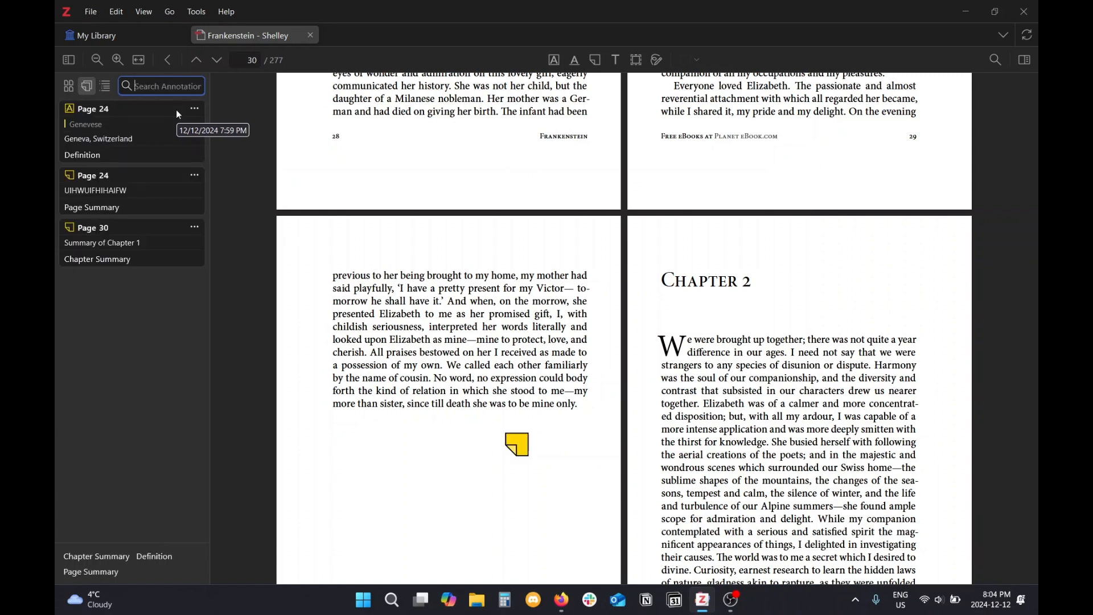
type("ge")
key("BackSpace")
key("BackSpace")
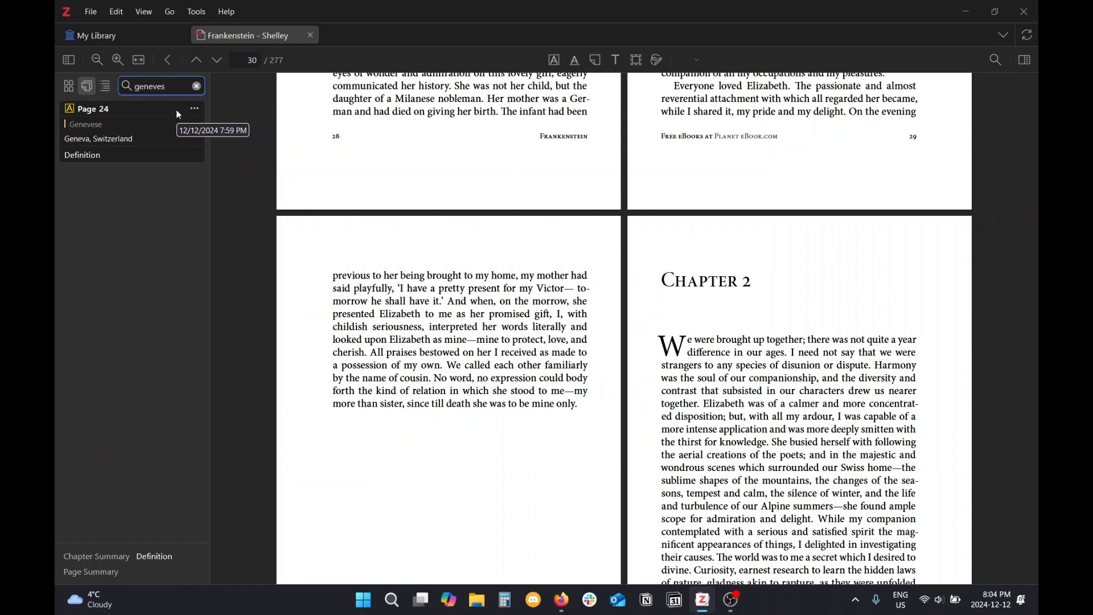
key("BackSpace")
key("BackSpace")
key("BackSpace")
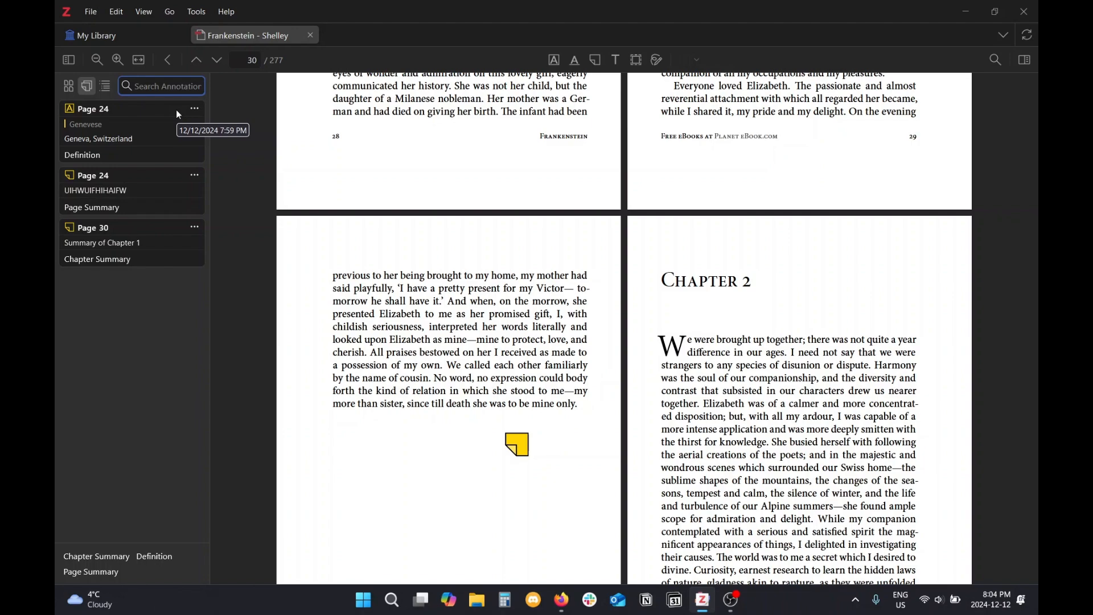
Review the colored highlights, underlines and notes throughout Chapter 1, pages 24 to 30, including the magenta highlight on page 24.
scroll(473, 422, "up", 12)
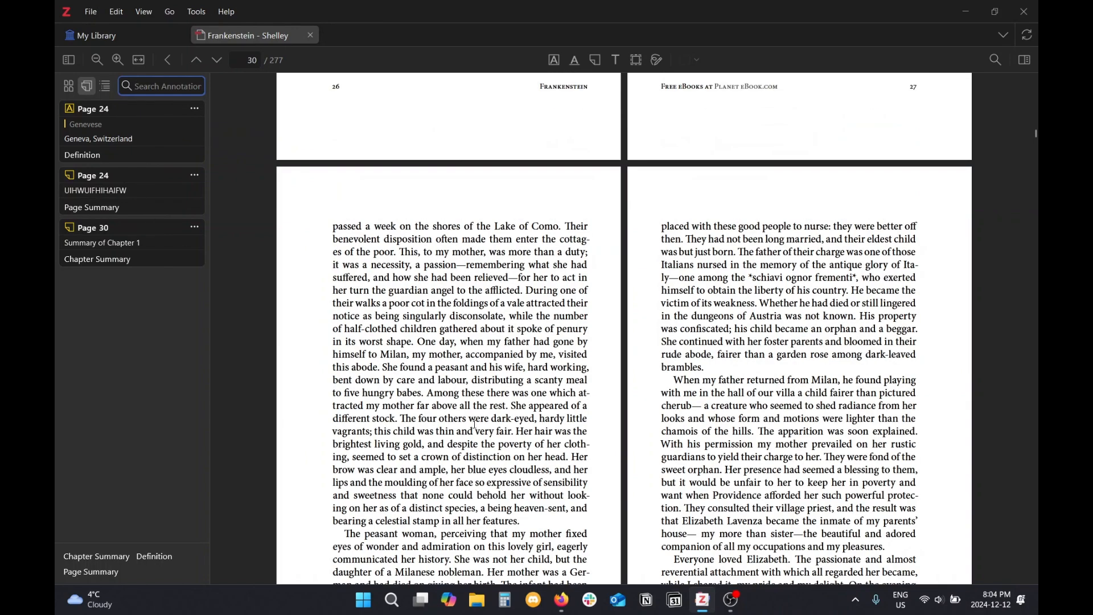
scroll(537, 403, "up", 6)
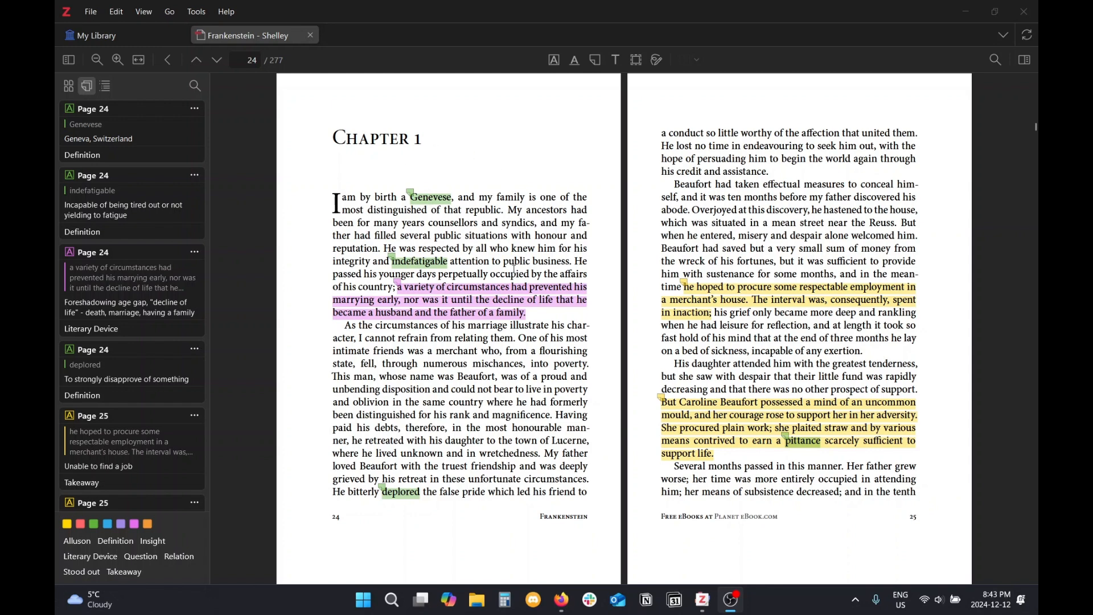
left_click(458, 312)
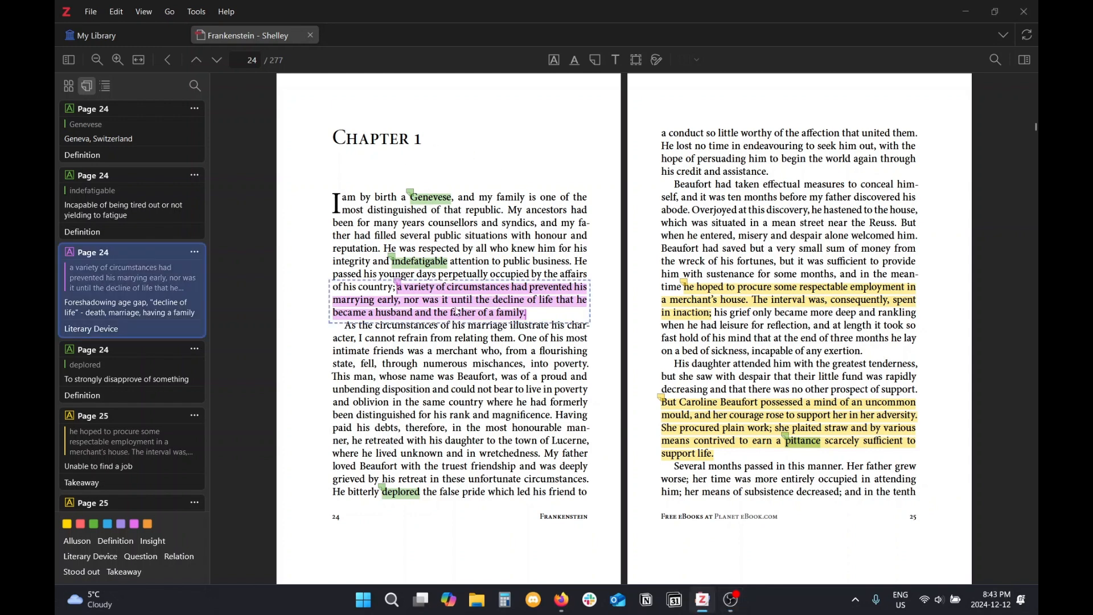
left_click(426, 365)
scroll(447, 378, "down", 3)
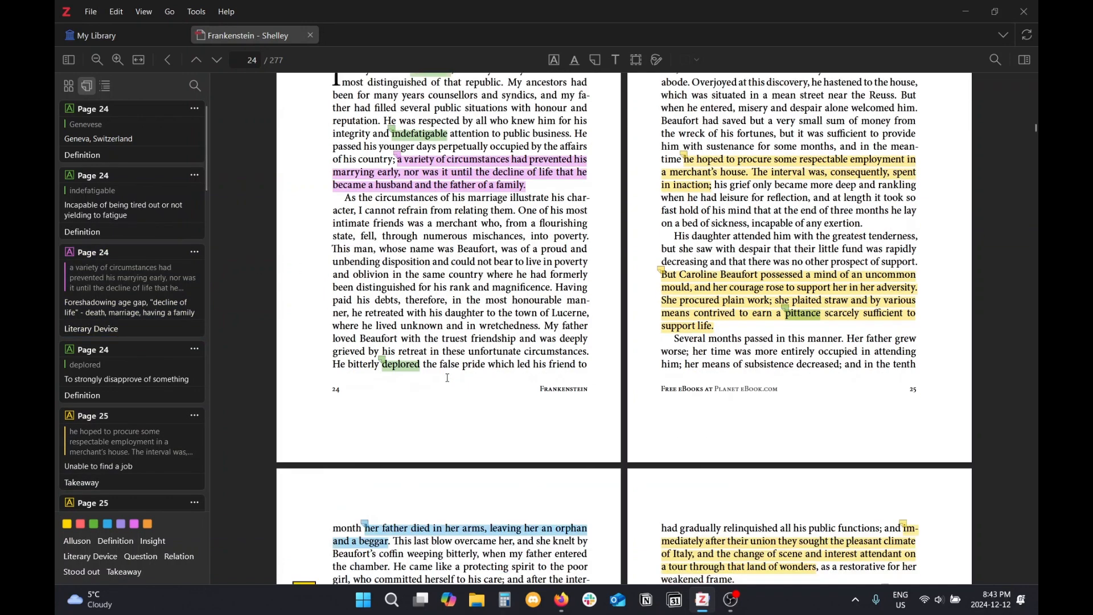
scroll(447, 379, "down", 10)
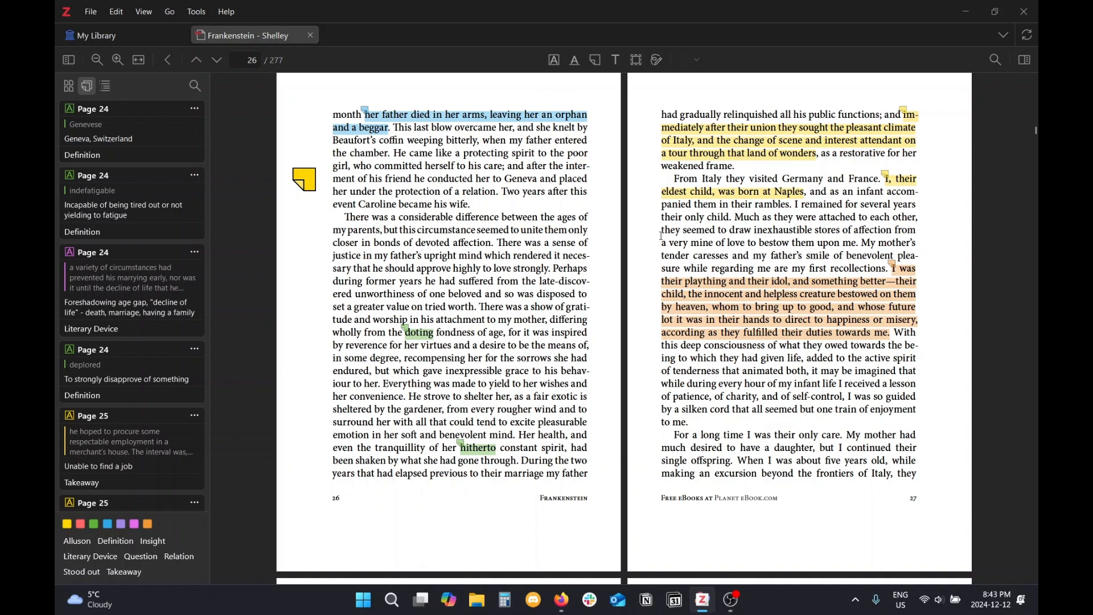
scroll(661, 235, "up", 6)
scroll(533, 314, "down", 2)
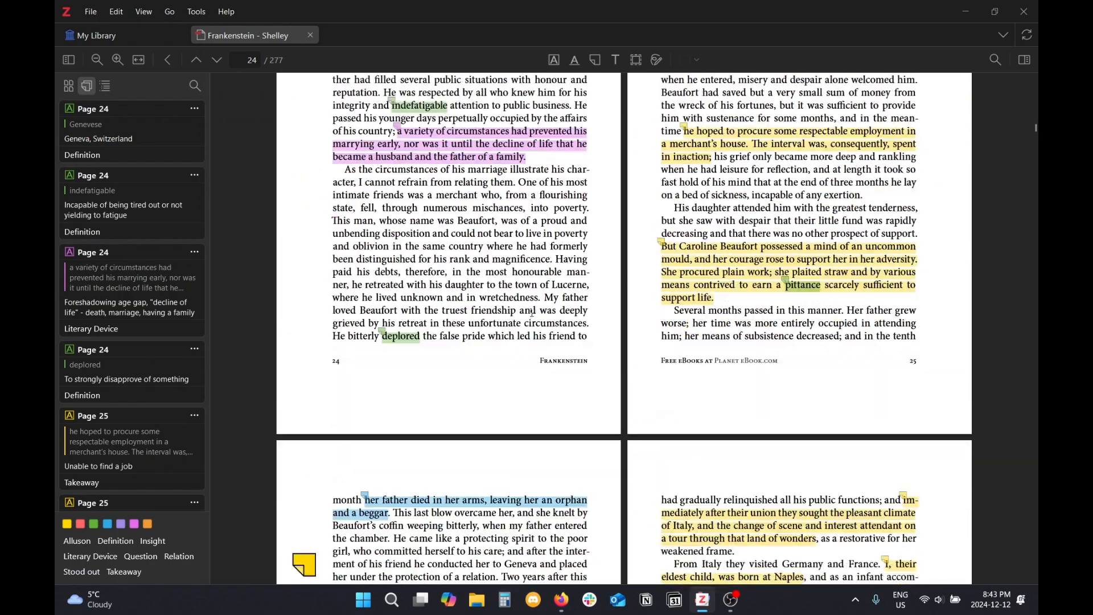
scroll(532, 314, "down", 6)
scroll(816, 321, "up", 6)
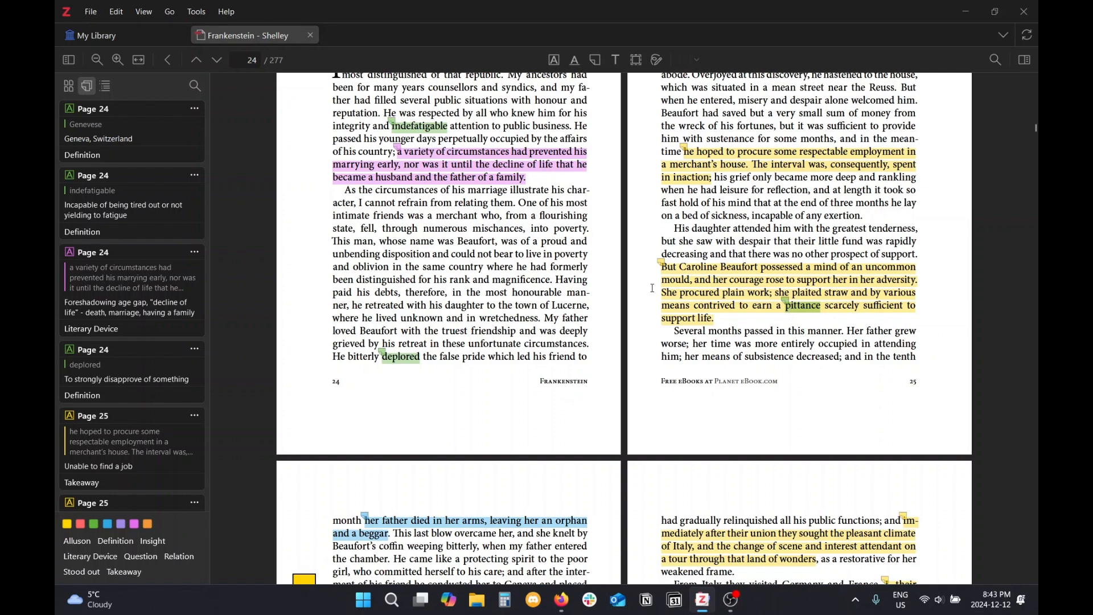
scroll(585, 397, "down", 1)
scroll(585, 397, "down", 15)
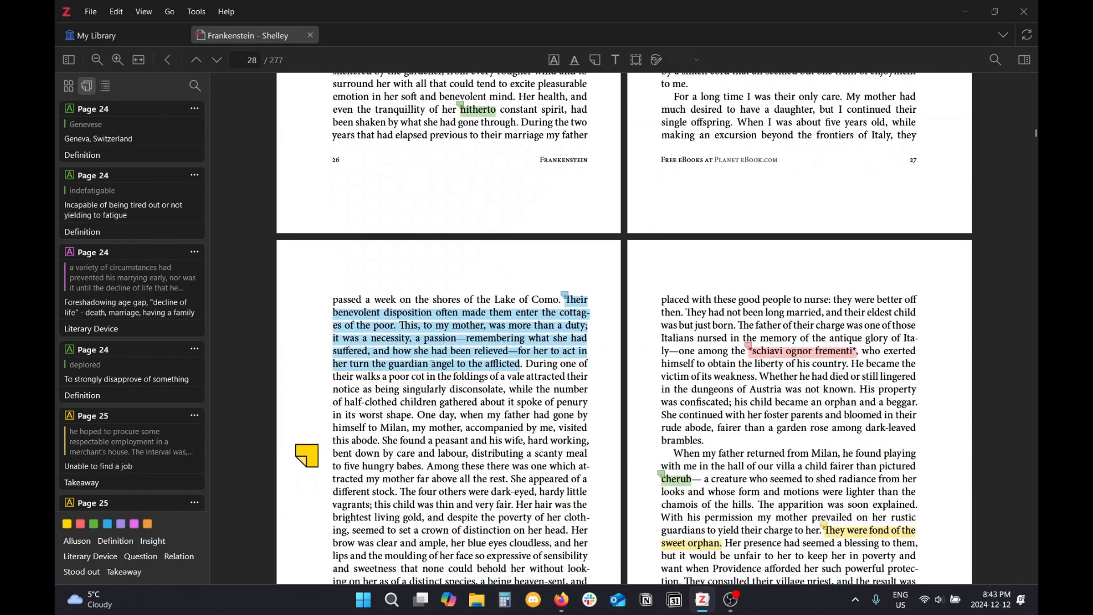
scroll(623, 323, "down", 5)
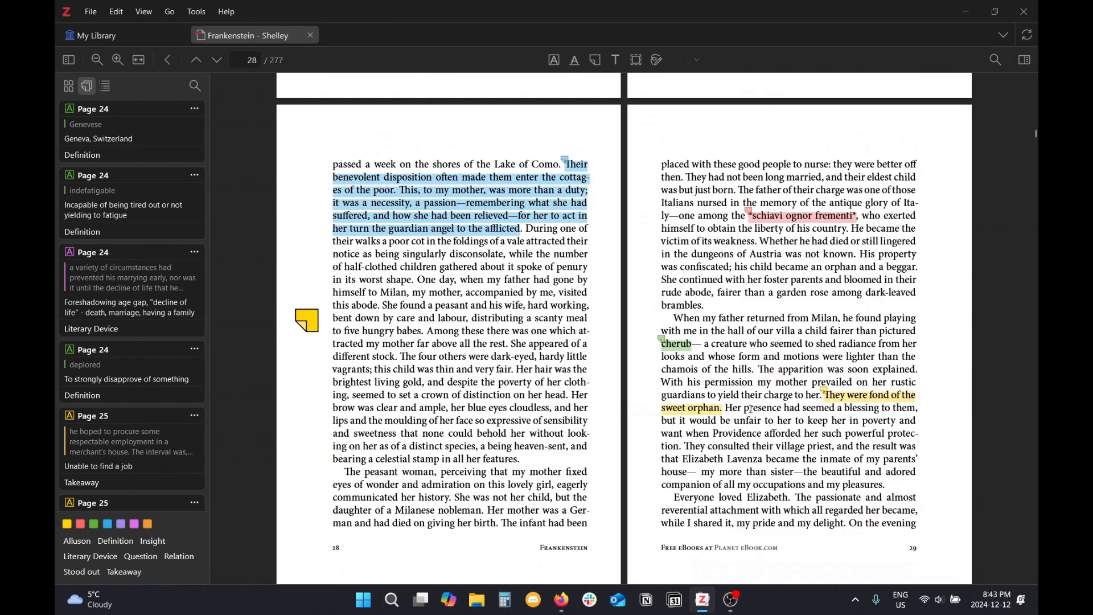
scroll(752, 409, "down", 10)
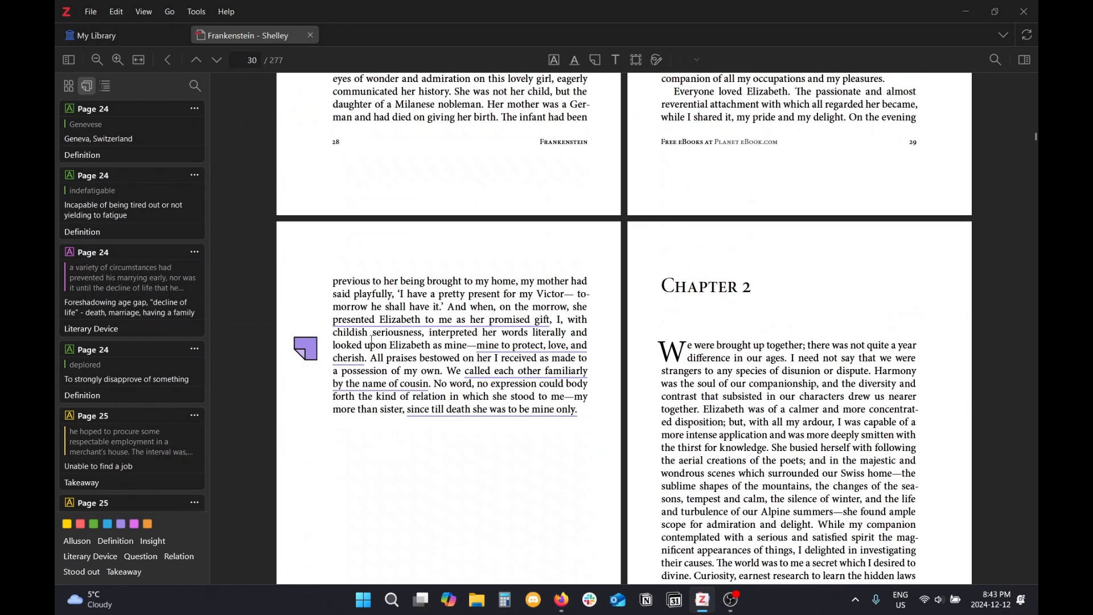
Return to the start of Chapter 1 and look through the annotations list with its comments and tags.
scroll(371, 342, "up", 12)
scroll(371, 330, "up", 8)
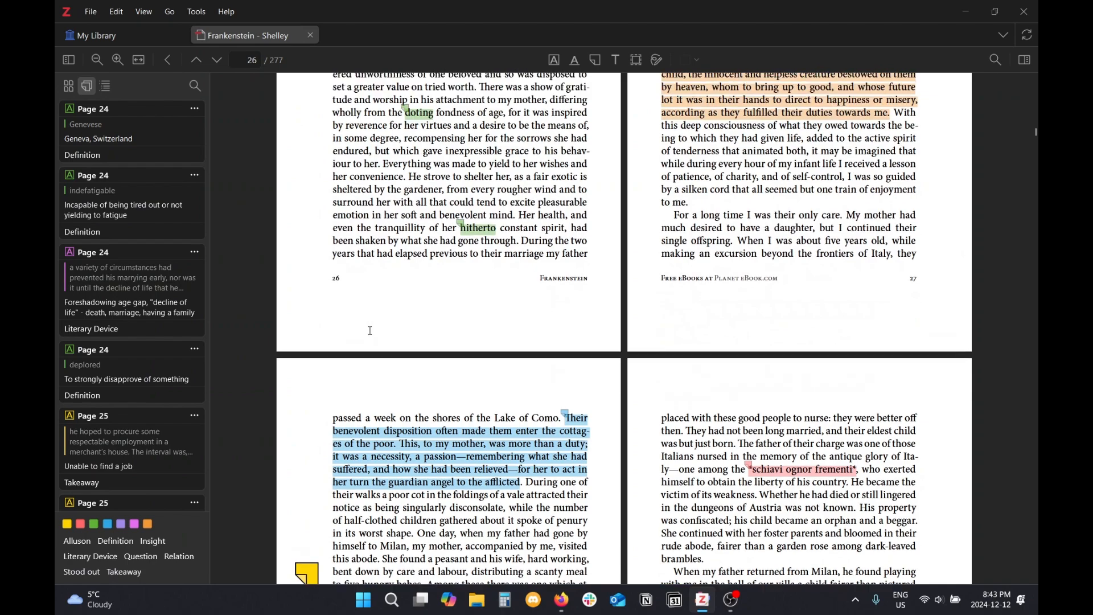
scroll(370, 330, "up", 18)
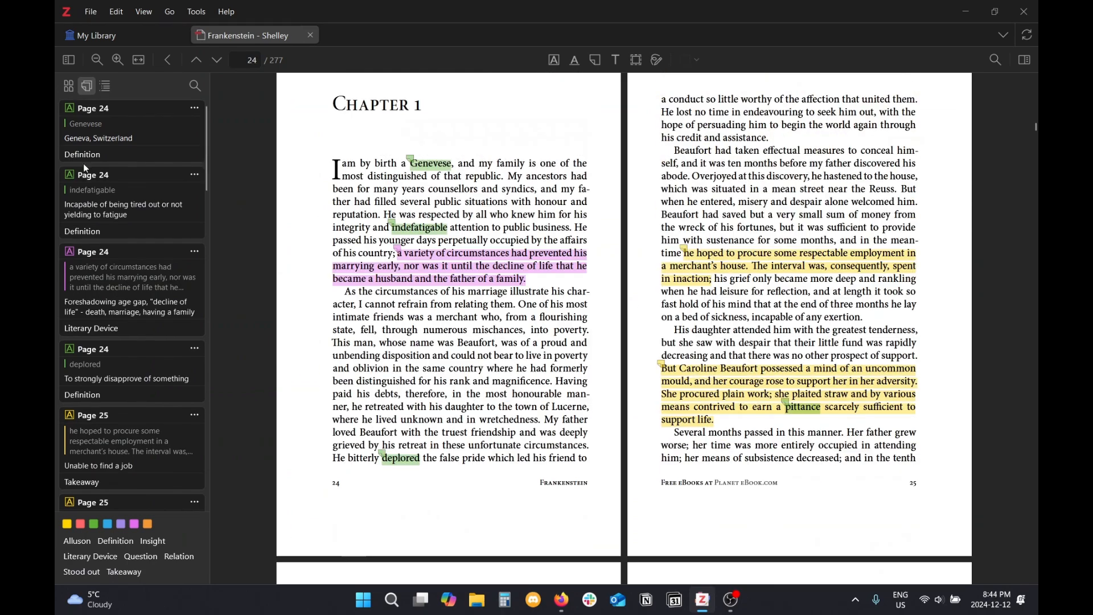
scroll(83, 164, "down", 15)
scroll(83, 164, "up", 15)
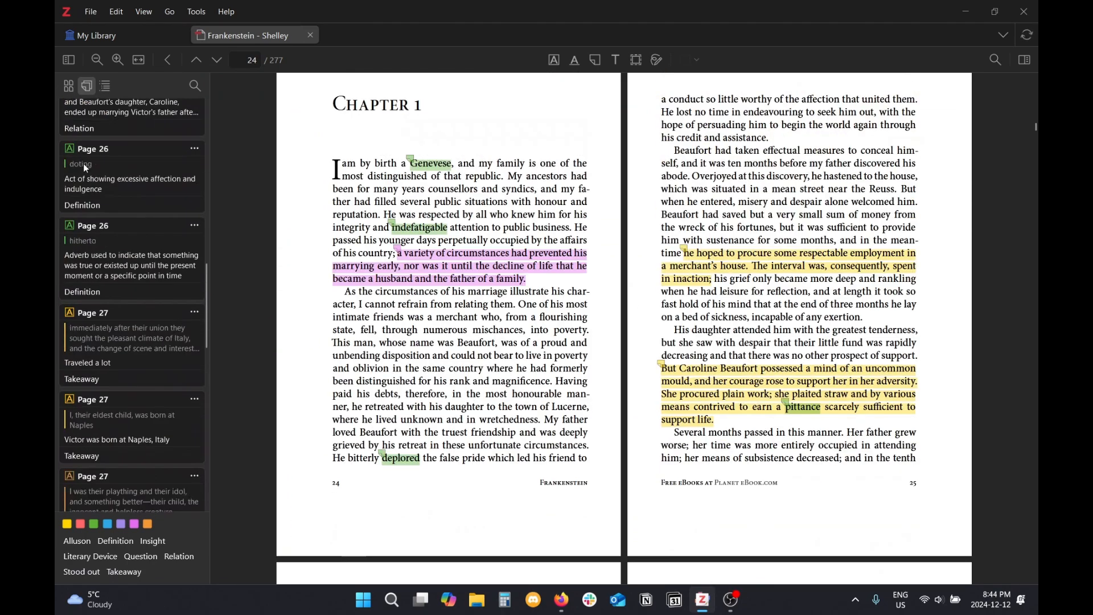
Select the "Genevese" highlight on page 24 and the blue highlight on page 28 to locate their comments in the annotations list.
left_click(433, 166)
scroll(628, 363, "down", 15)
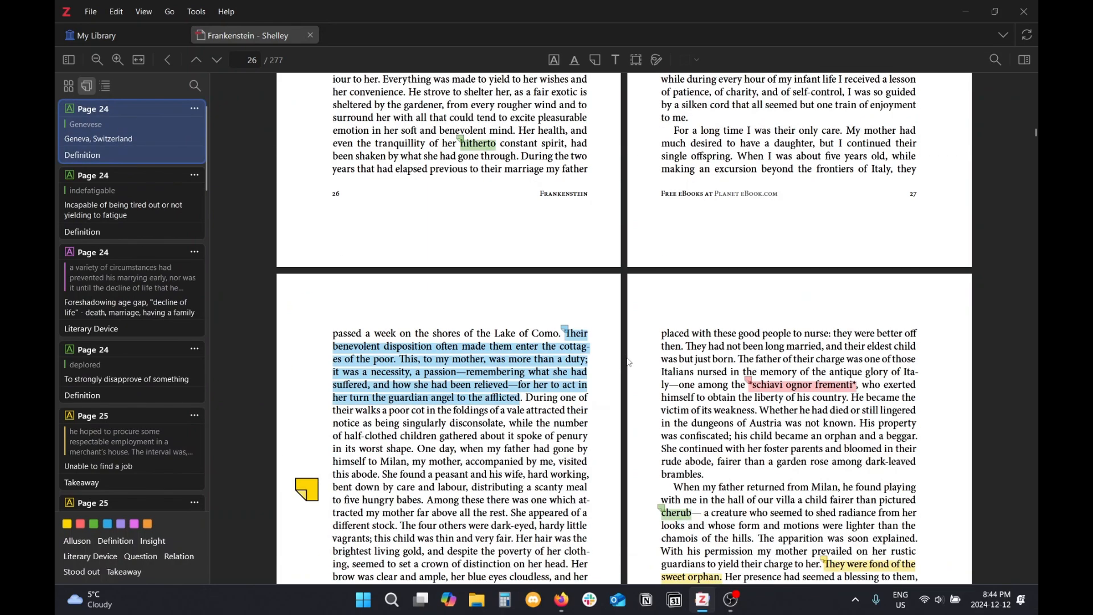
scroll(458, 227, "up", 3)
left_click(458, 228)
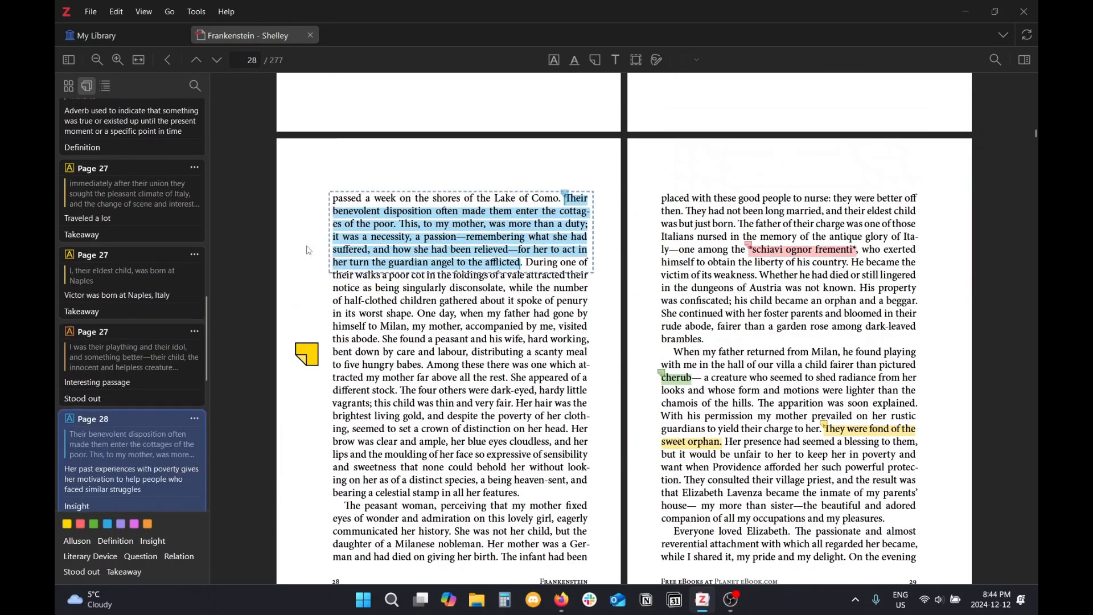
scroll(169, 427, "up", 4)
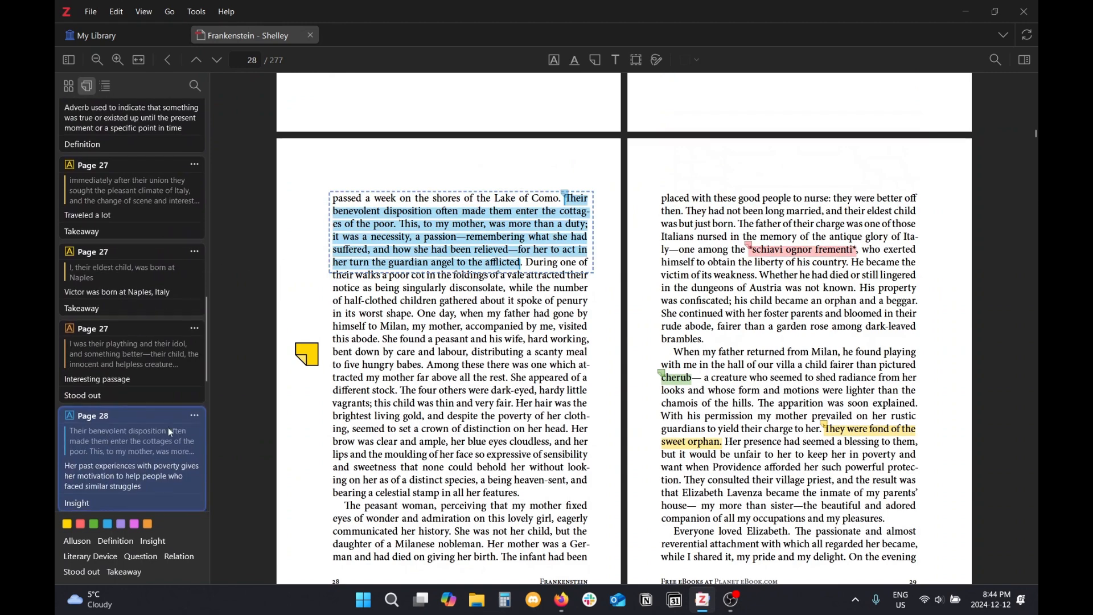
scroll(168, 417, "up", 2)
left_click(322, 311)
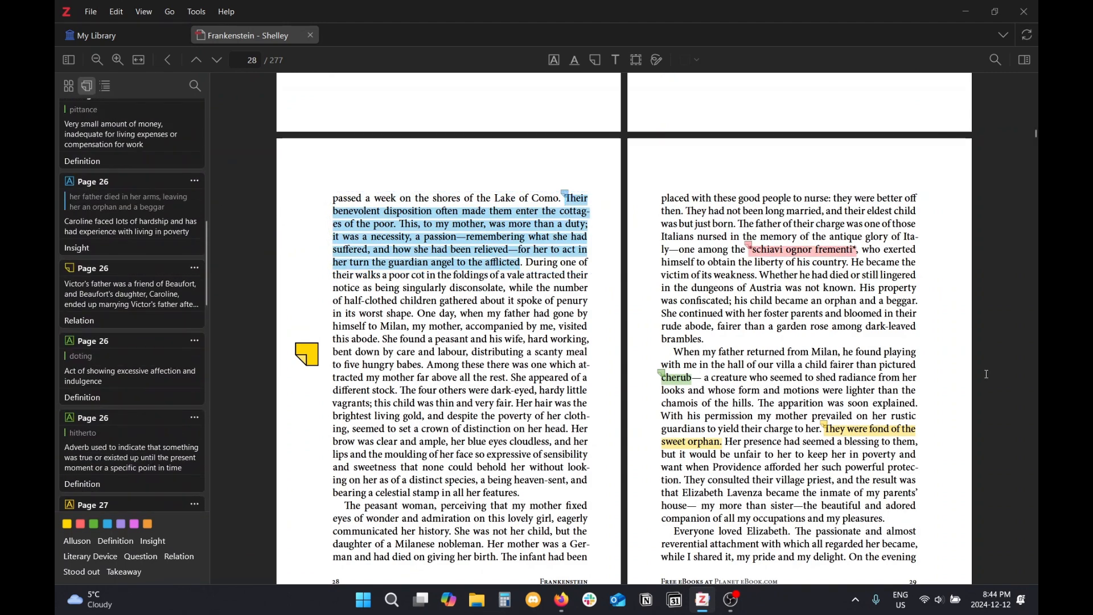
scroll(320, 352, "down", 3)
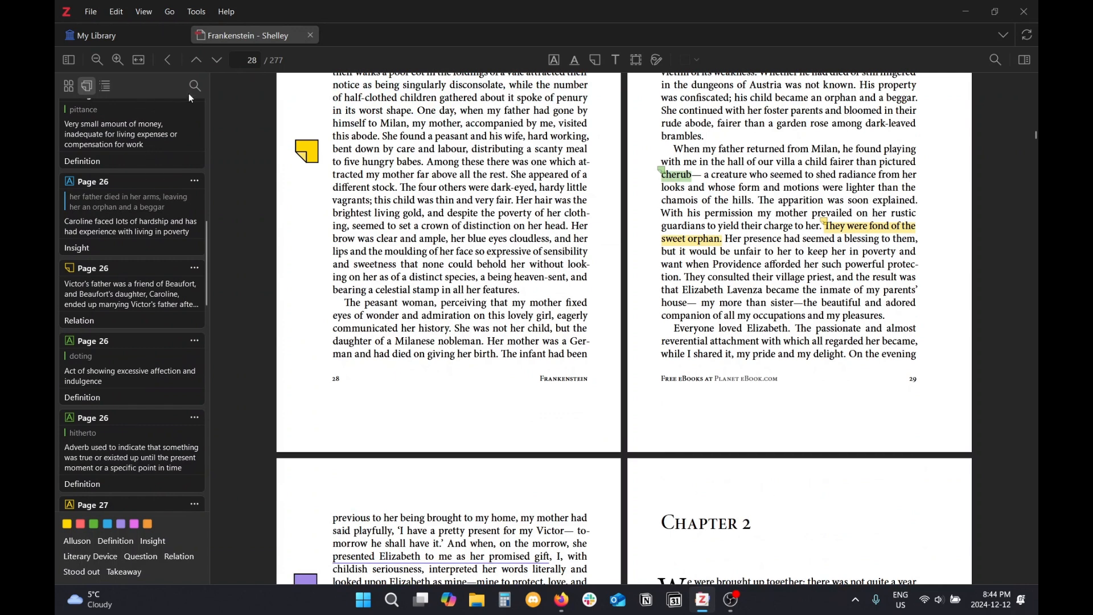
Search the annotations for "Dot" to find the "doting" definition, and clear the search.
left_click(194, 86)
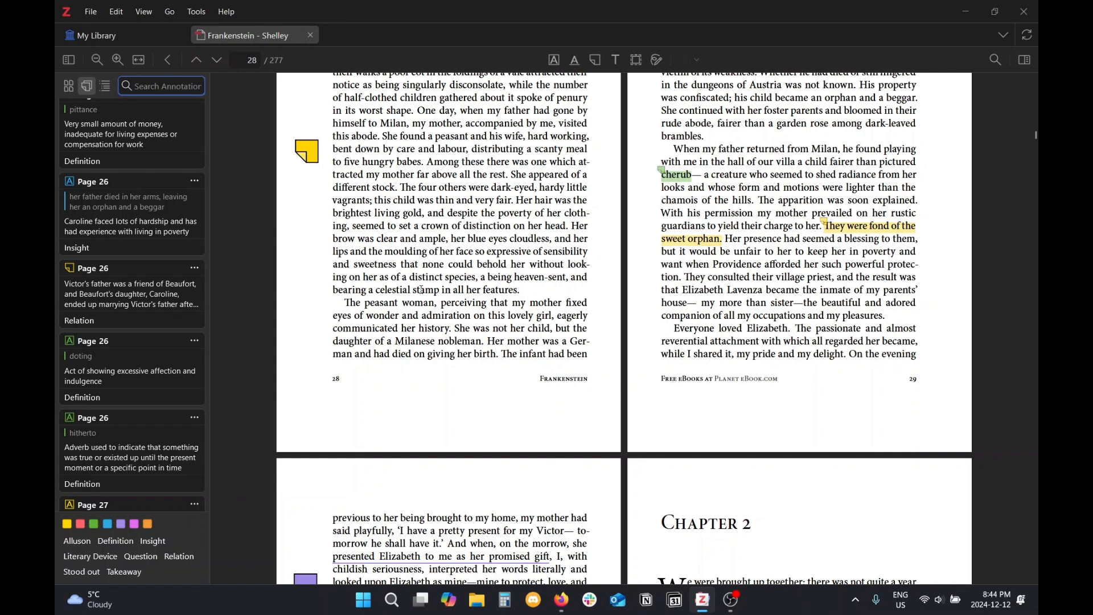
scroll(422, 290, "up", 10)
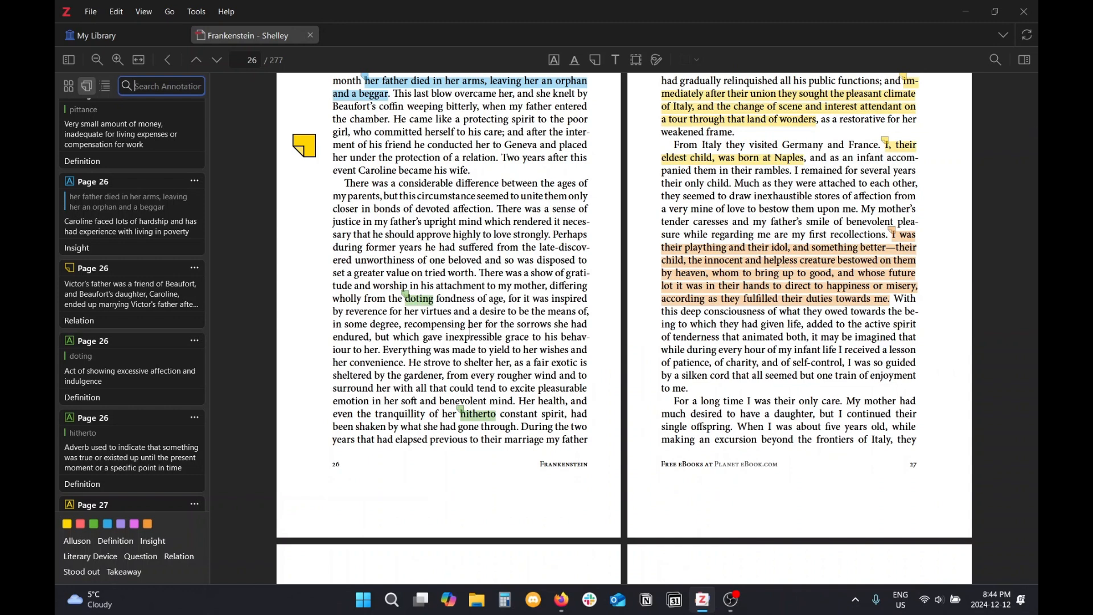
scroll(919, 408, "down", 3)
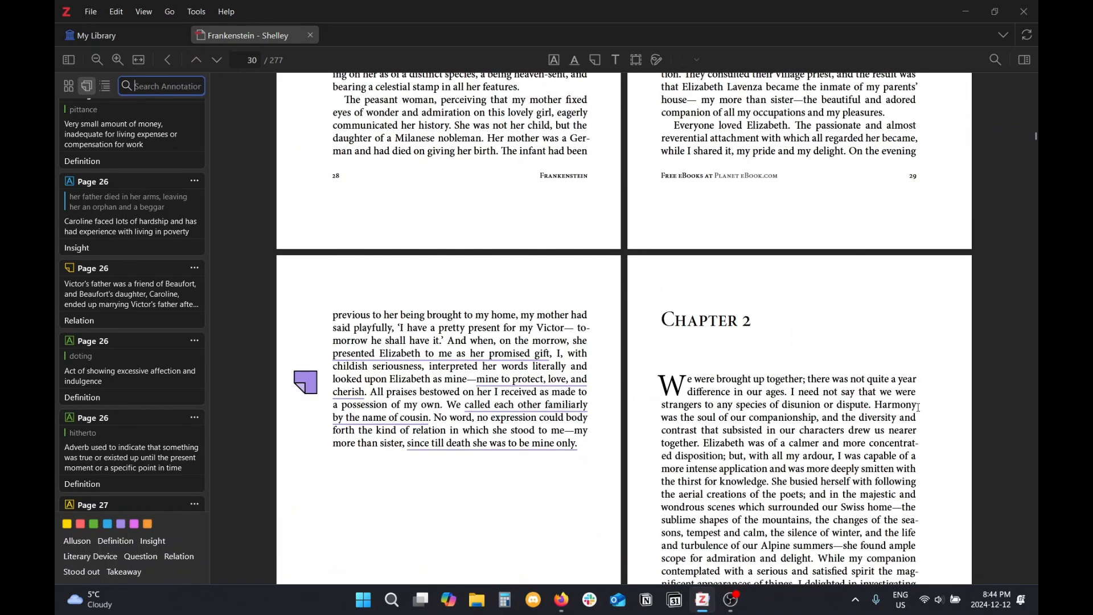
scroll(668, 421, "up", 15)
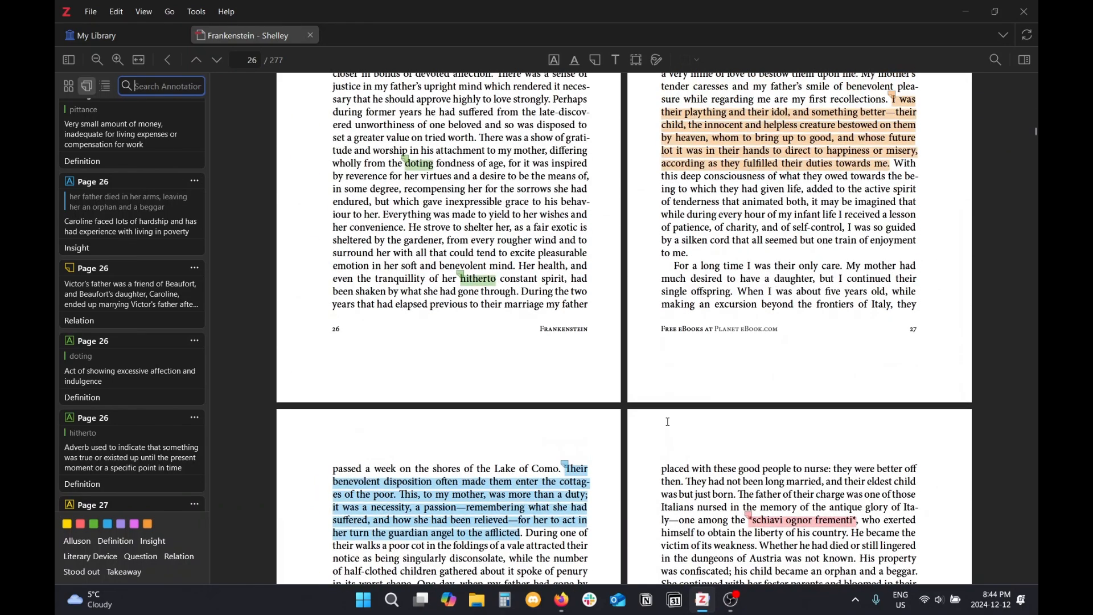
type("p")
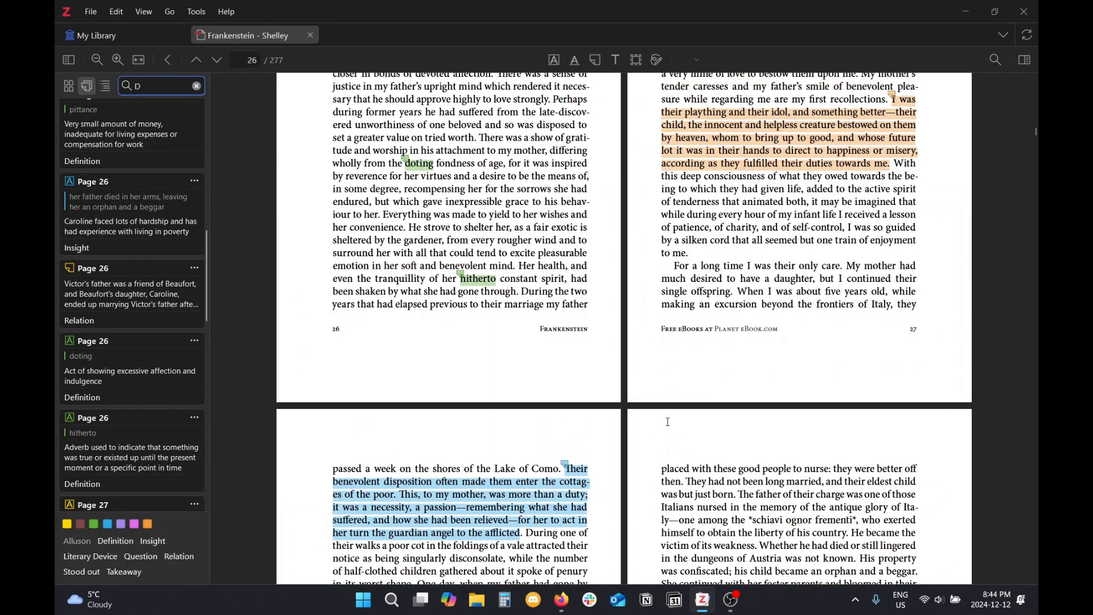
type("ot")
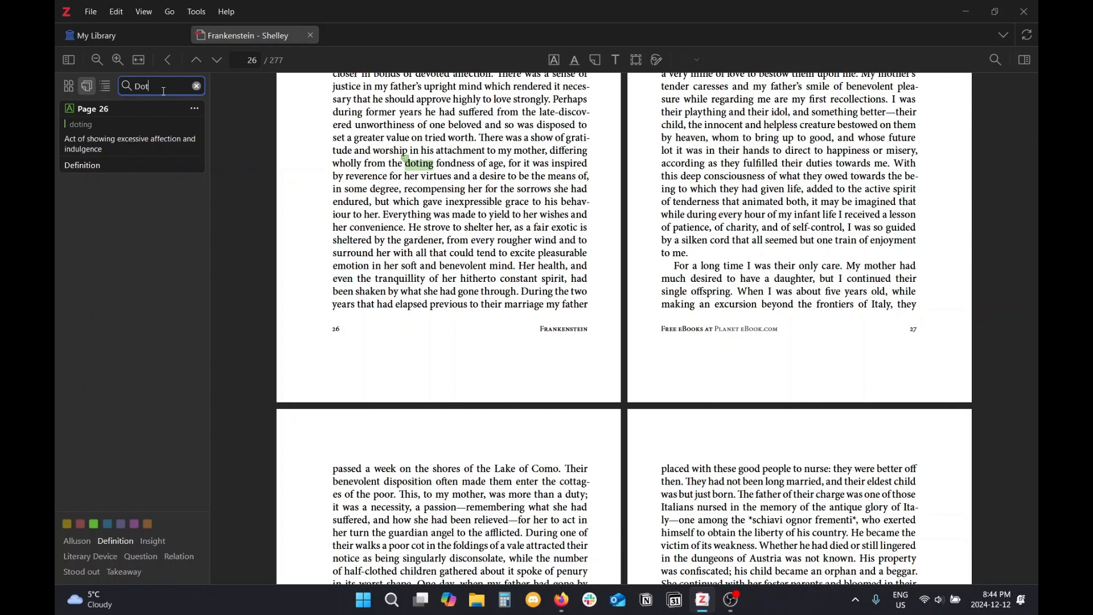
left_click(196, 86)
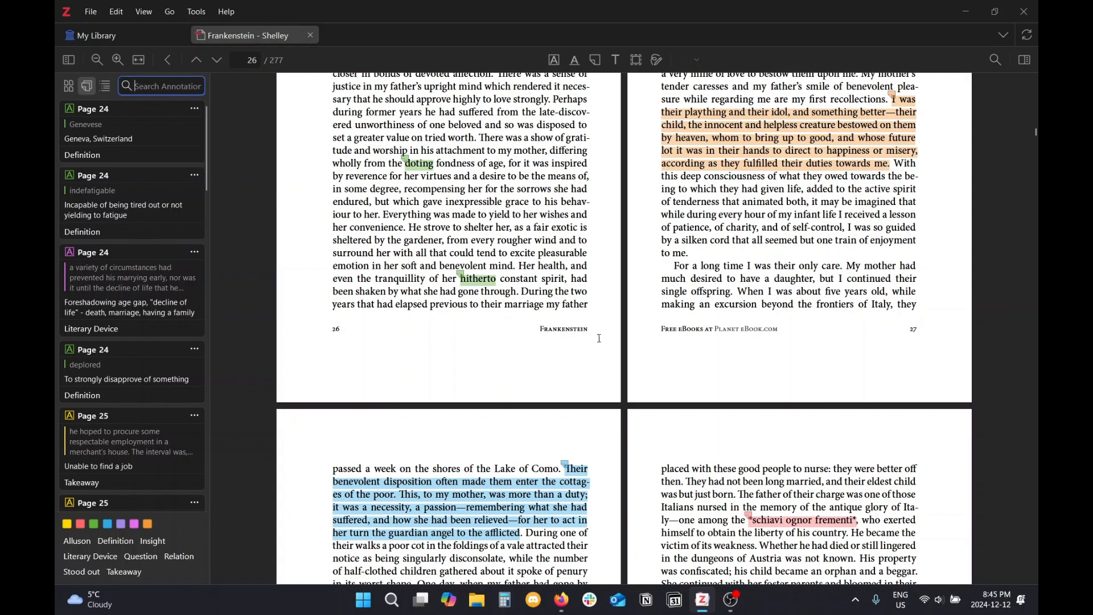
Filter the annotations by the yellow color and clear the color filter.
scroll(598, 339, "up", 5)
scroll(169, 342, "down", 3)
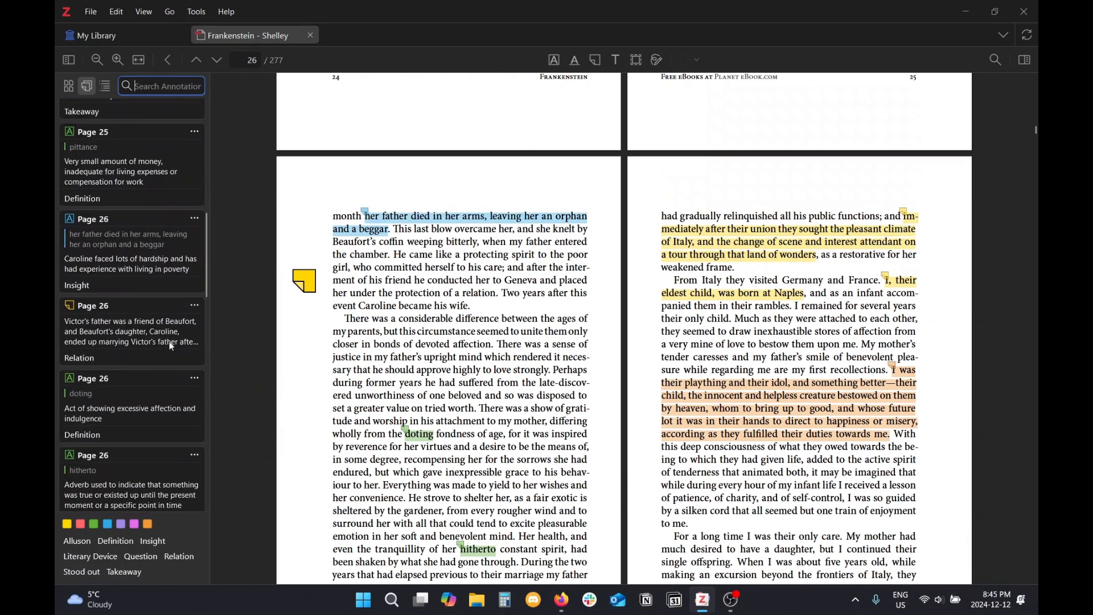
left_click(67, 526)
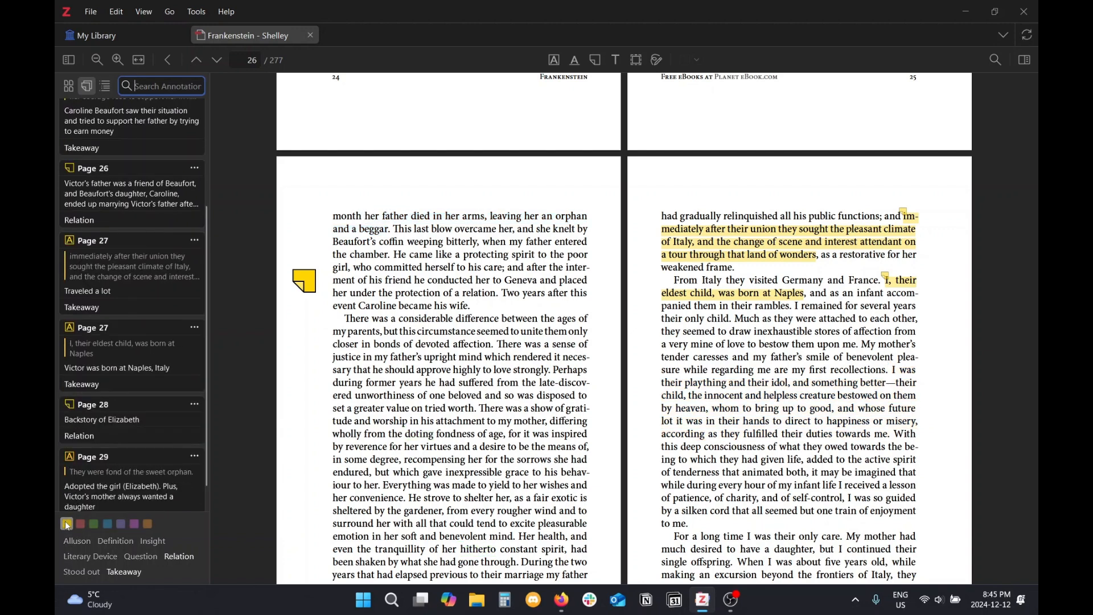
left_click(67, 525)
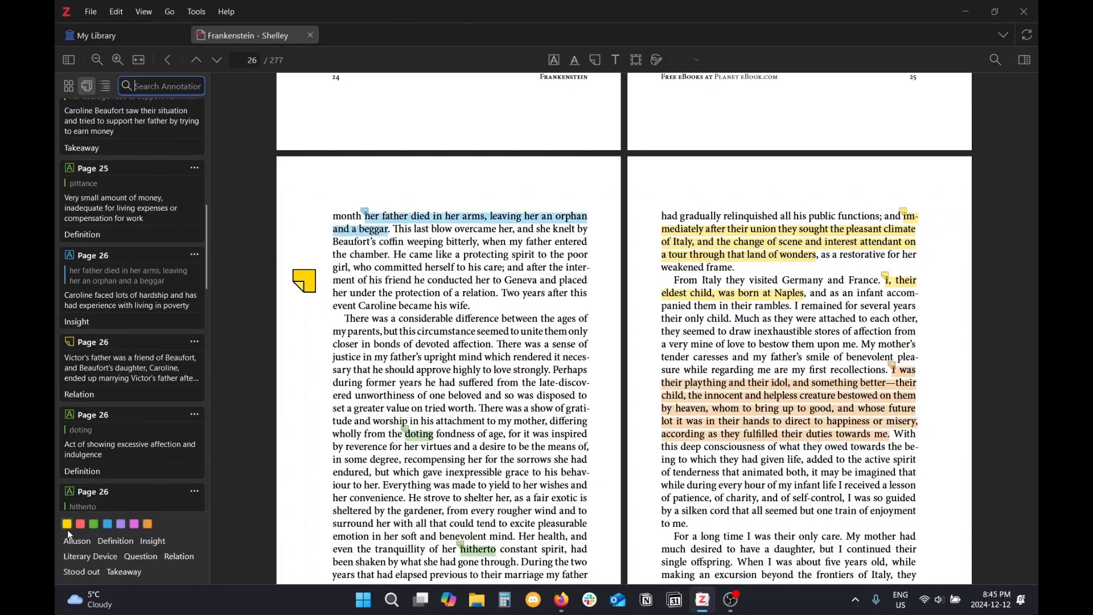
Filter the annotations by the Definition and Literary Device tags together, and clear both tag filters.
left_click(114, 541)
left_click(100, 558)
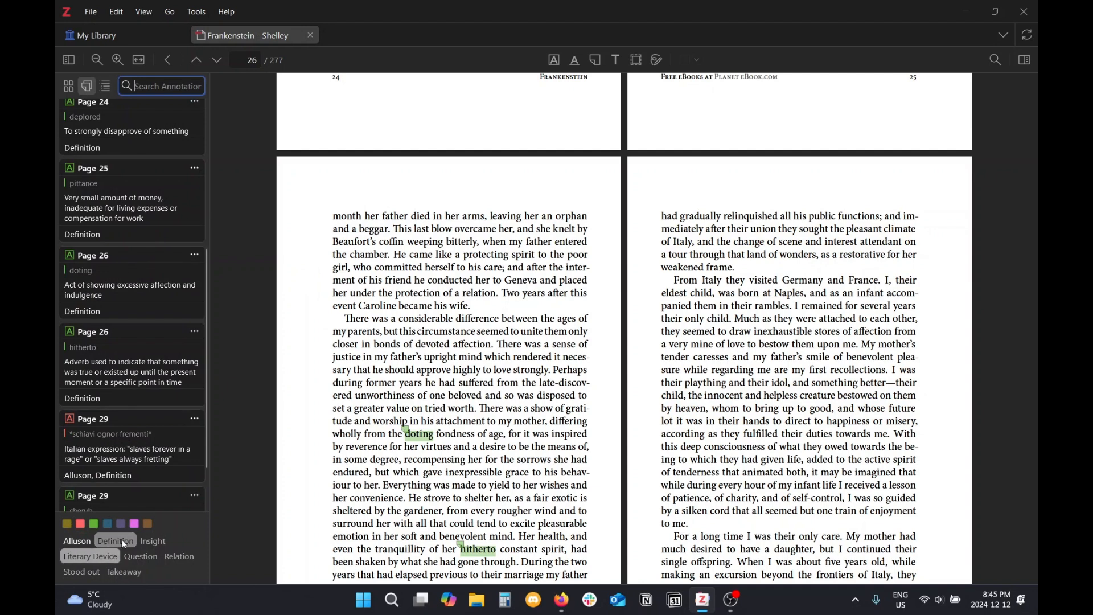
left_click(122, 539)
left_click(102, 555)
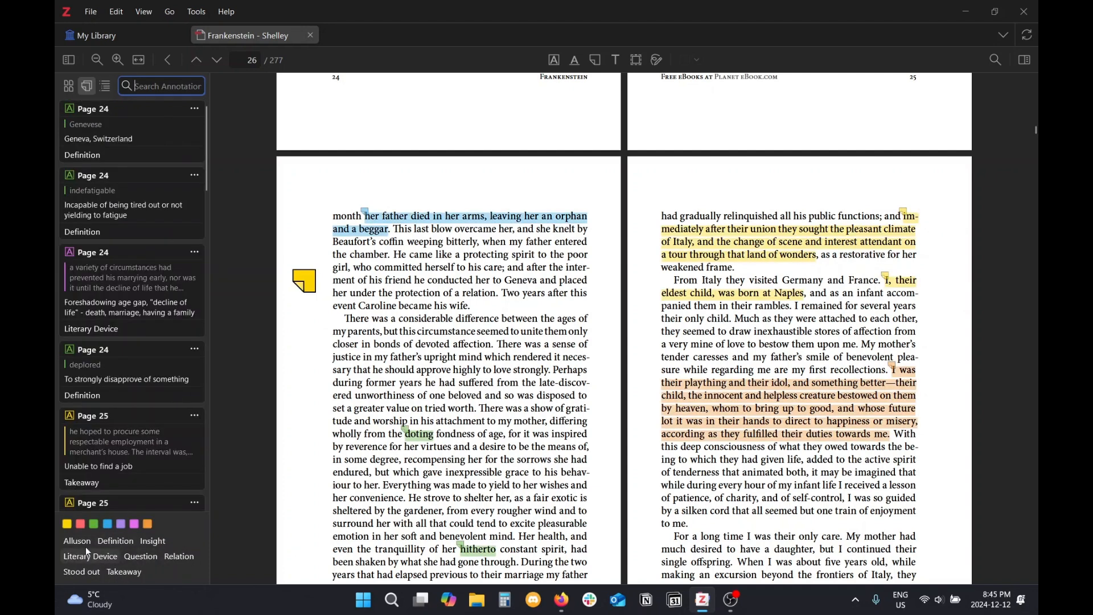
Jump from the annotations list to the Caroline Beaufort highlight on page 25, the page 26 Relation note and the "schiavi ognor frementi" highlight on page 29.
scroll(102, 476, "down", 3)
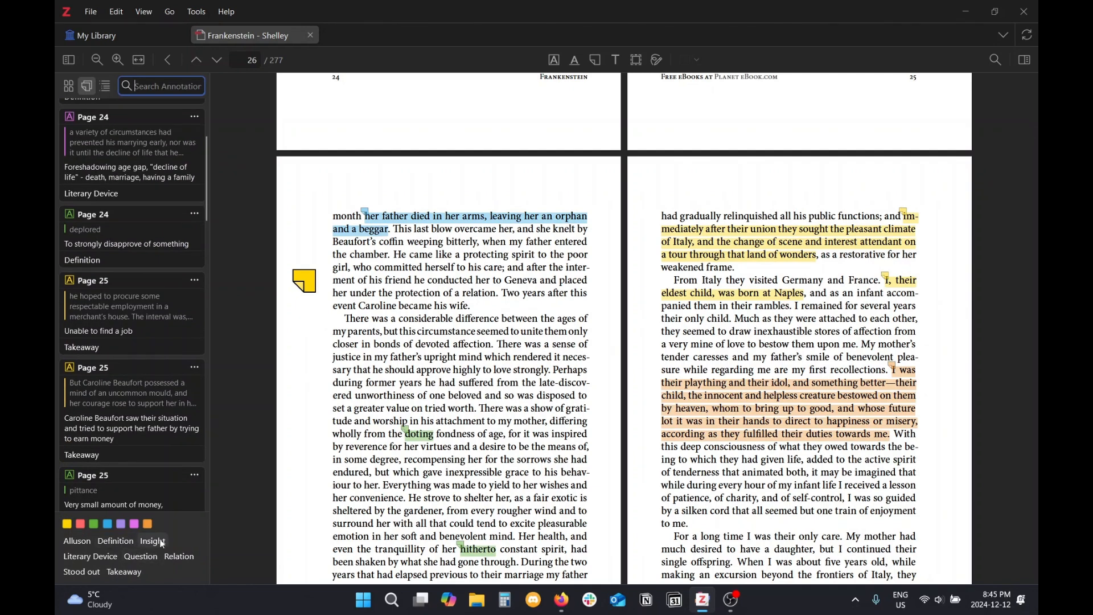
left_click(94, 268)
left_click(161, 365)
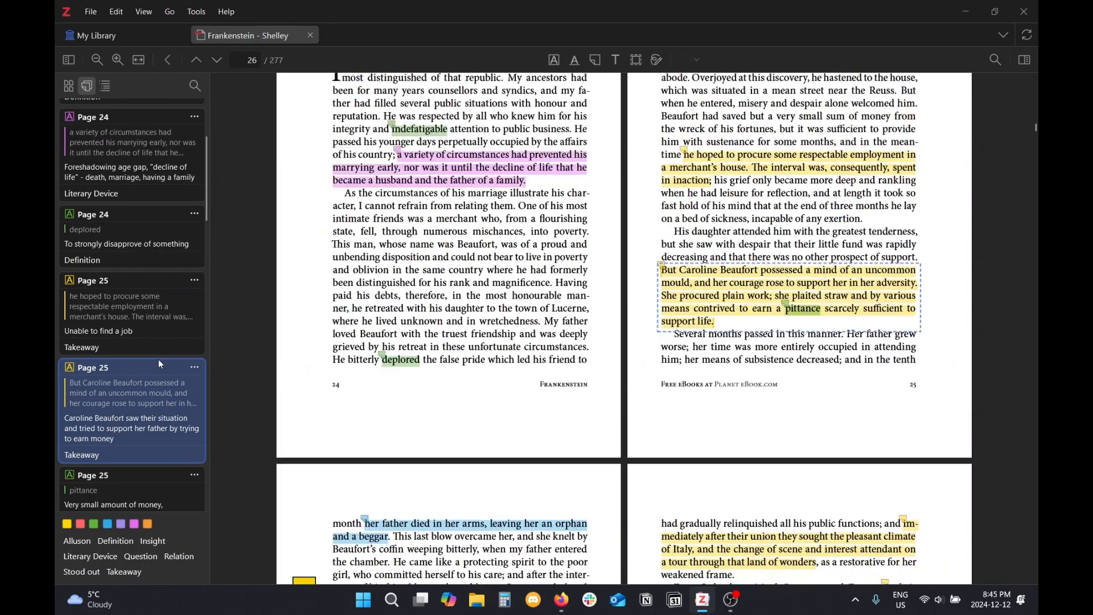
scroll(161, 361, "down", 5)
scroll(162, 364, "down", 6)
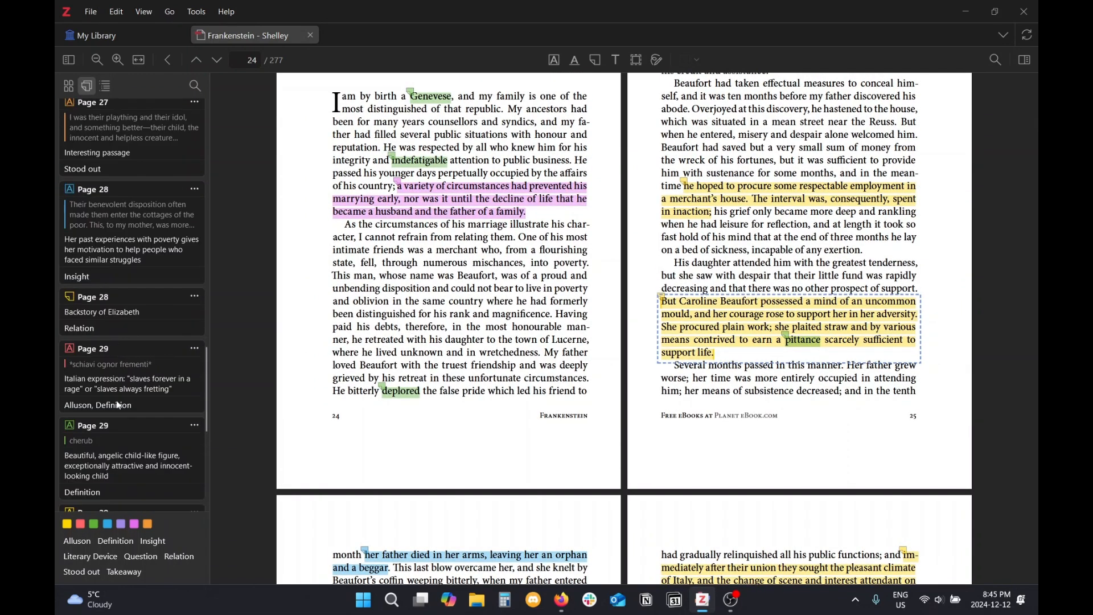
scroll(116, 398, "up", 4)
left_click(115, 390)
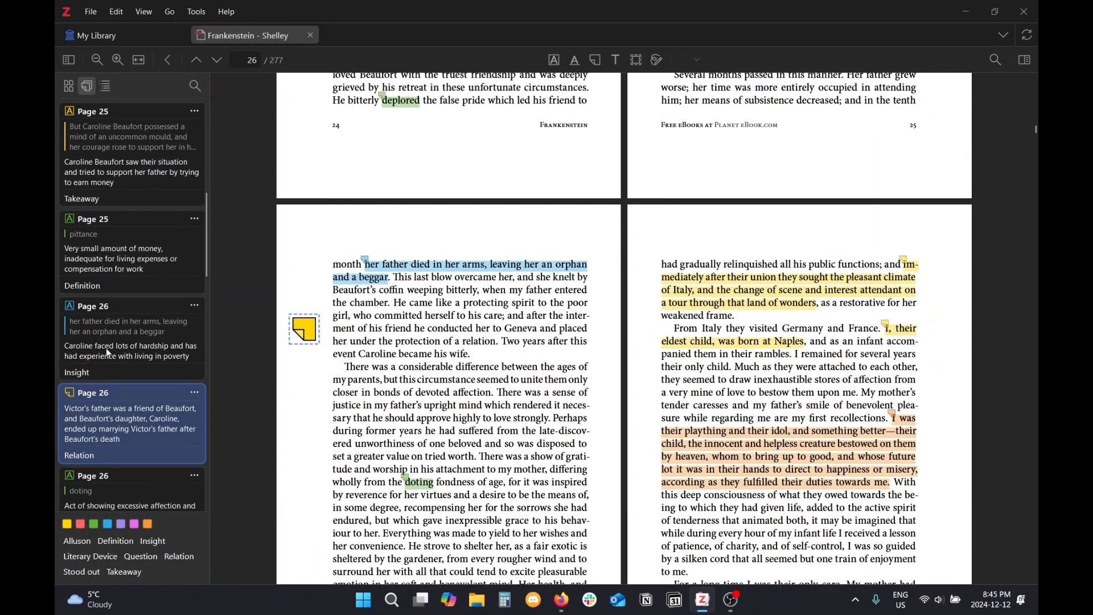
scroll(106, 347, "down", 6)
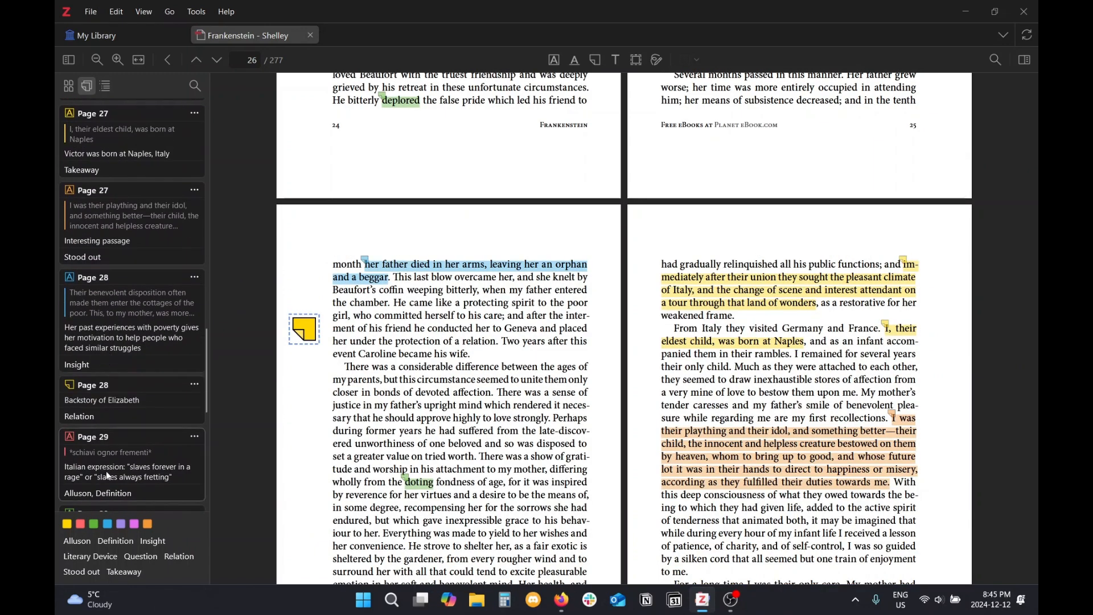
left_click(106, 470)
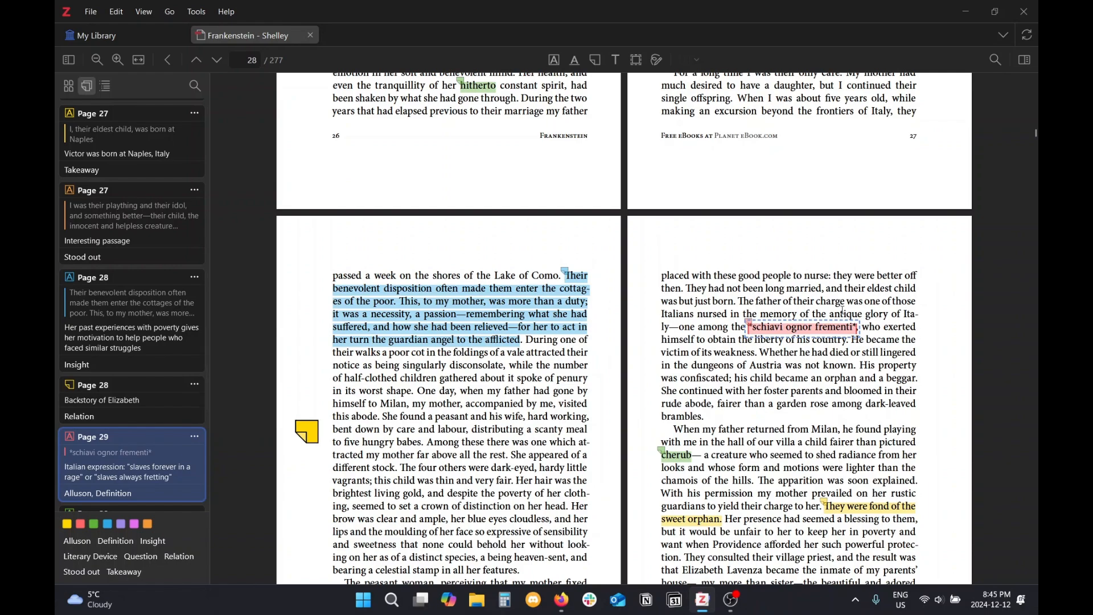
Select the purple note on page 30 and the yellow note on page 28 to read their comments, and return to page 24.
scroll(876, 340, "down", 8)
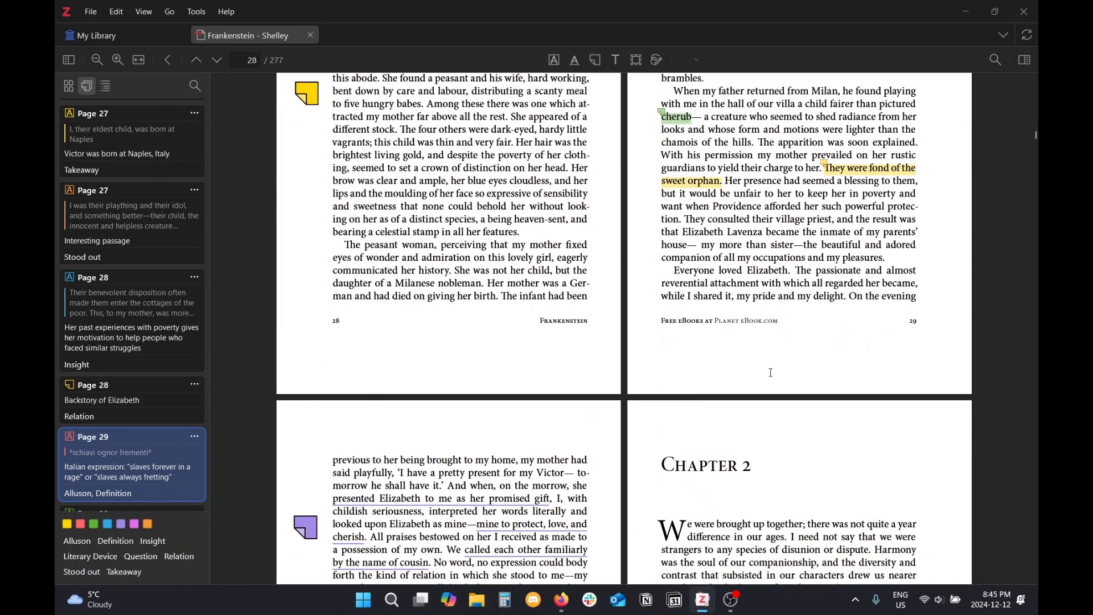
scroll(613, 358, "up", 7)
scroll(614, 358, "down", 12)
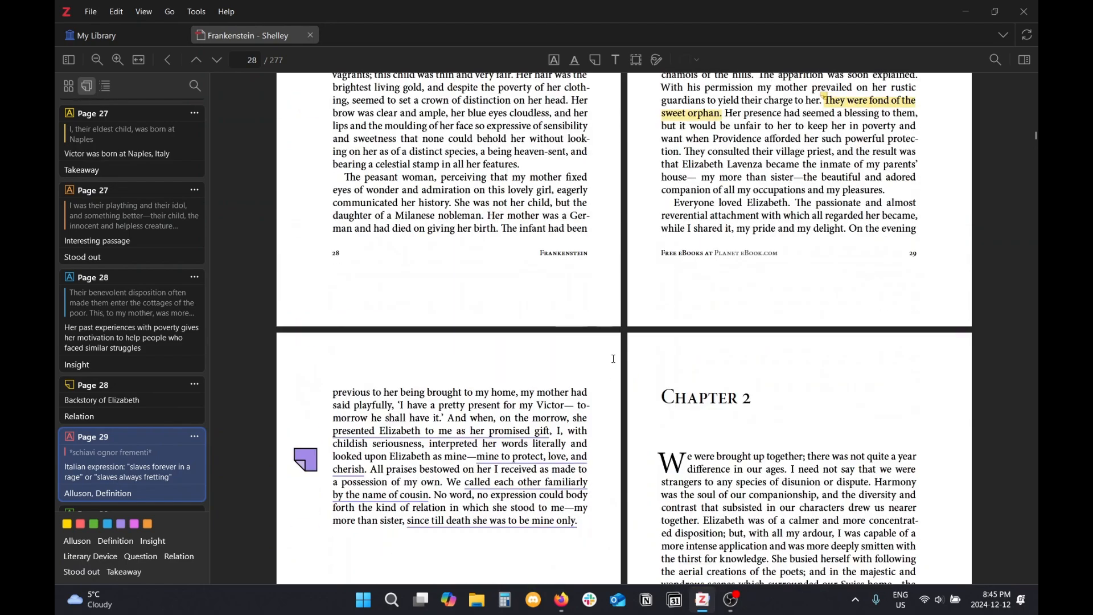
scroll(353, 262, "up", 3)
left_click(306, 256)
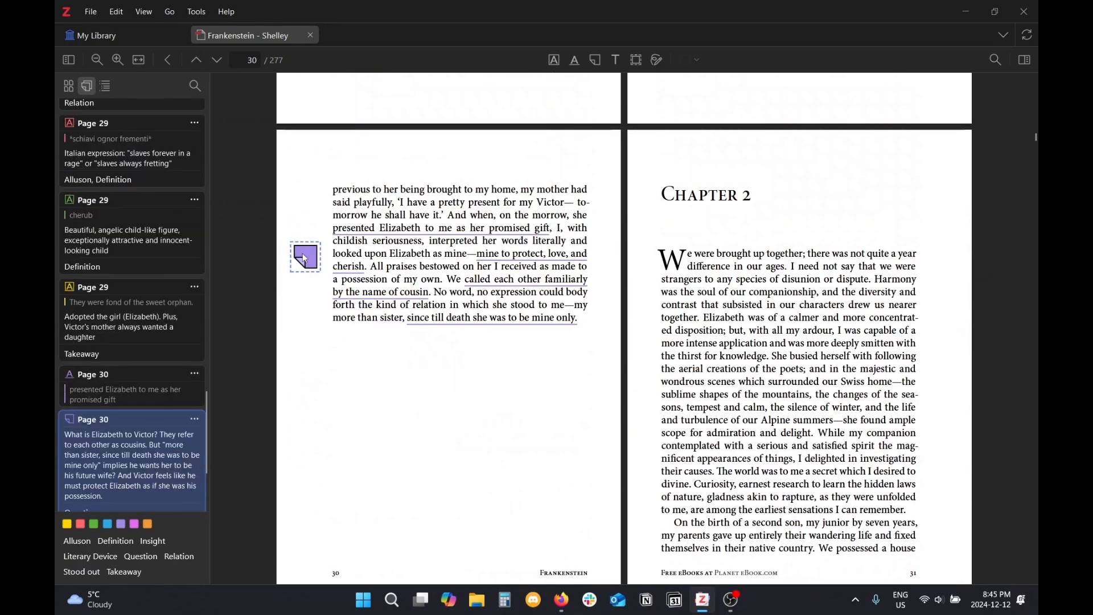
scroll(304, 373, "up", 6)
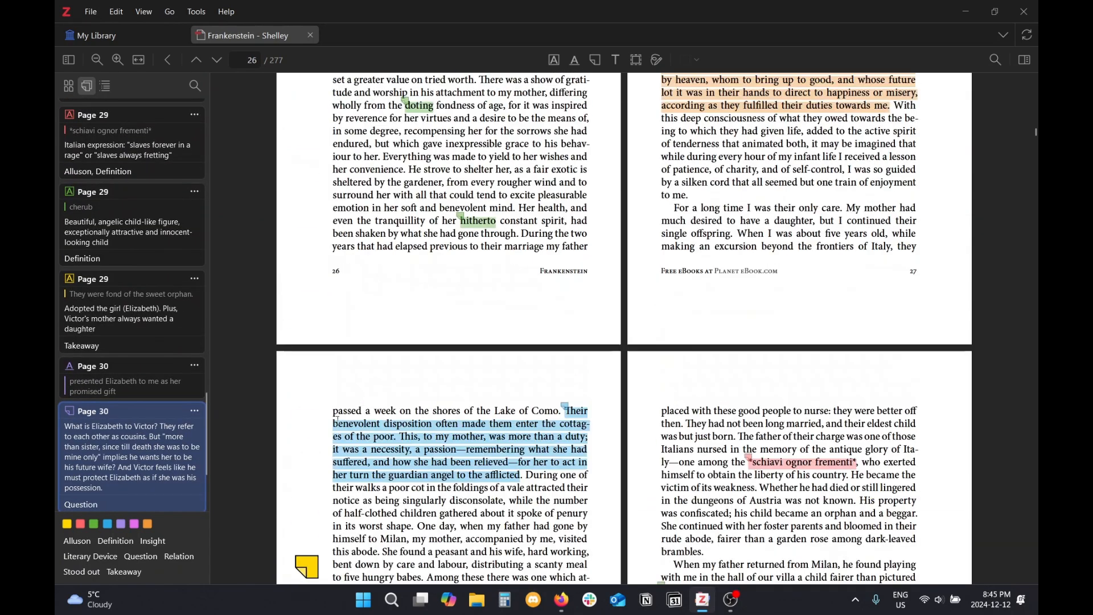
left_click(304, 373)
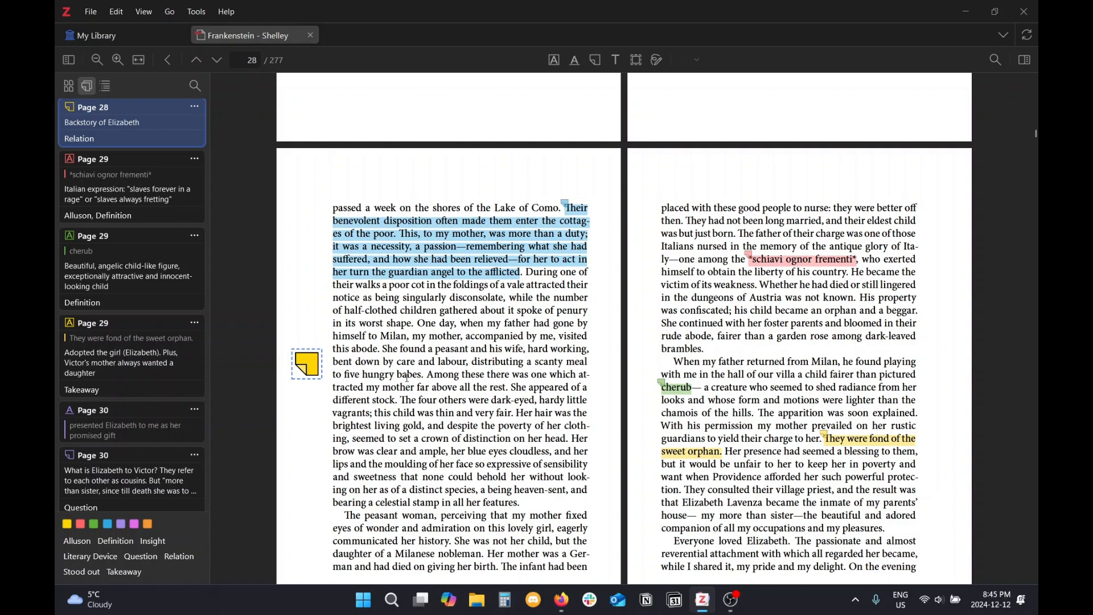
scroll(365, 382, "up", 15)
left_click(459, 339)
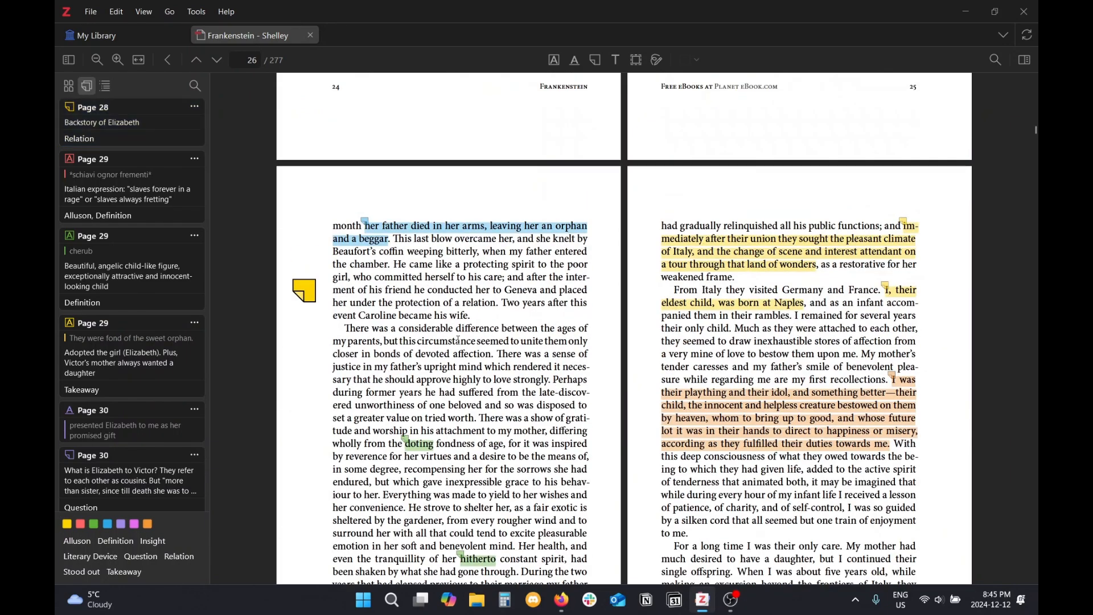
scroll(459, 339, "up", 1)
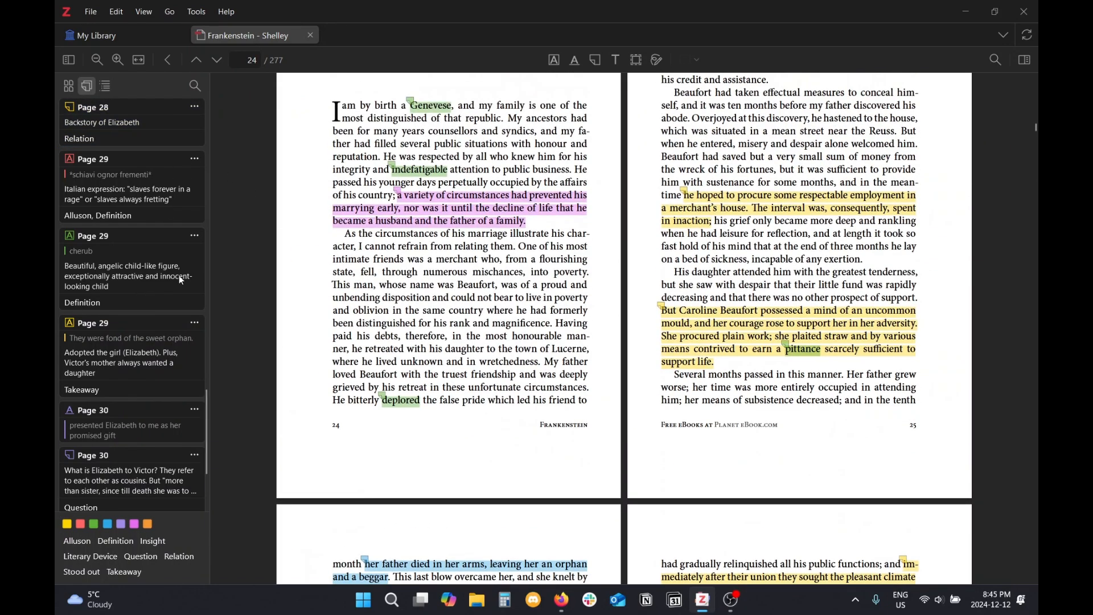
Open the document text search, delete its "doting" term, and close the search.
left_click(996, 60)
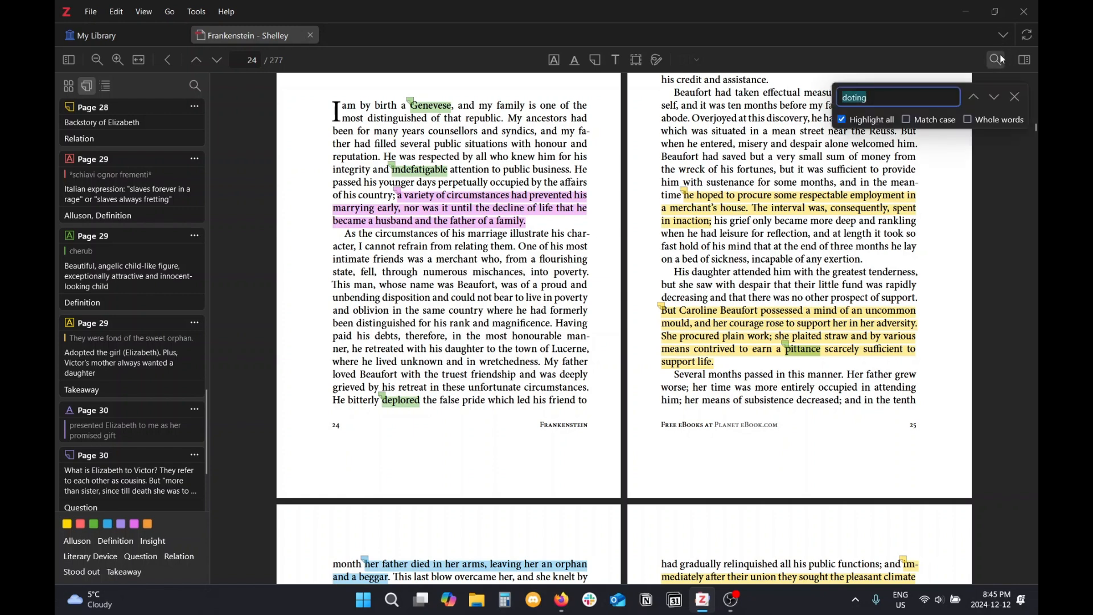
key("BackSpace")
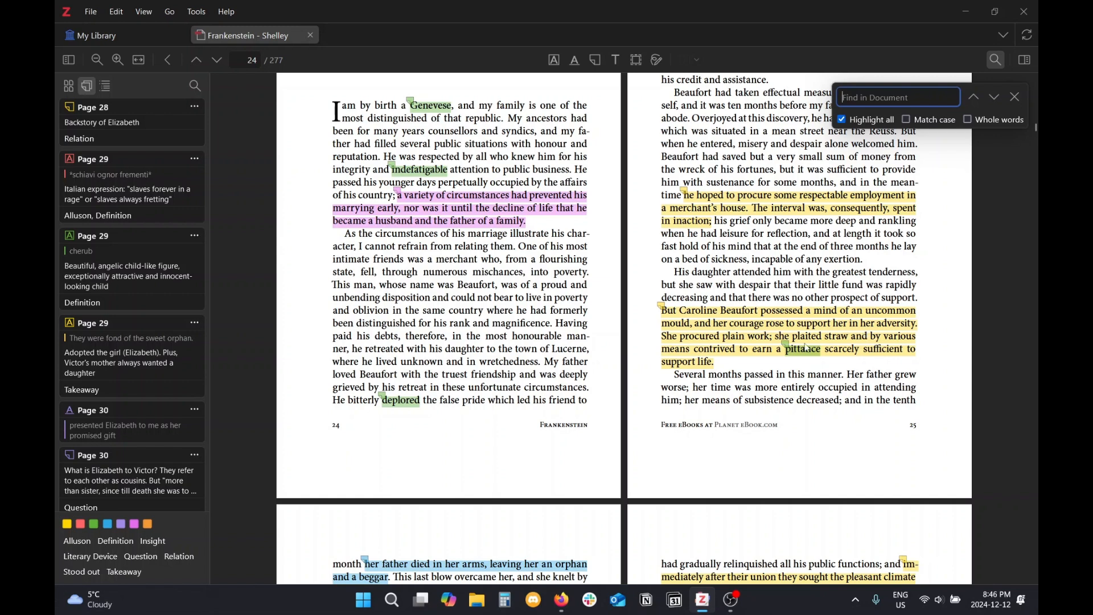
key("Escape")
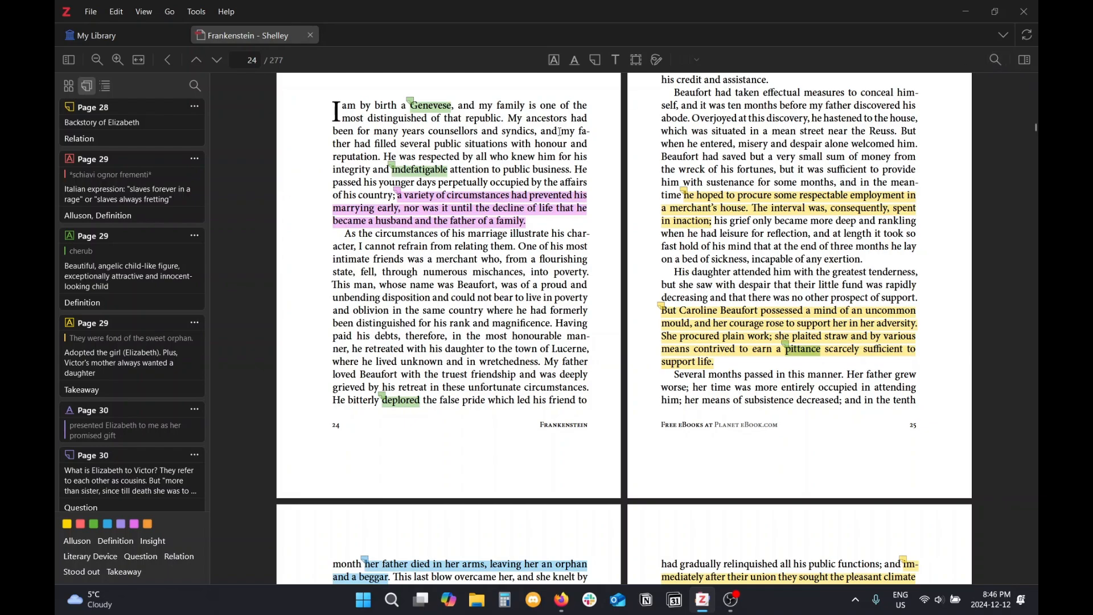
Save a copy of the annotated PDF to the Downloads folder as Shelley - Frankenstein.pdf.
scroll(510, 183, "down", 10)
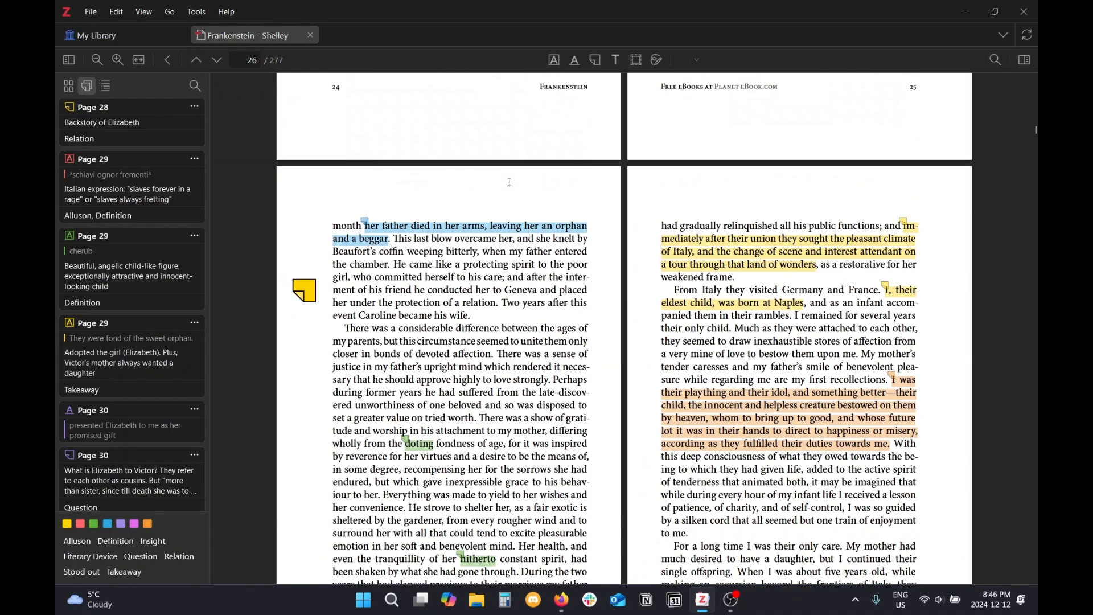
scroll(511, 183, "up", 5)
left_click(92, 15)
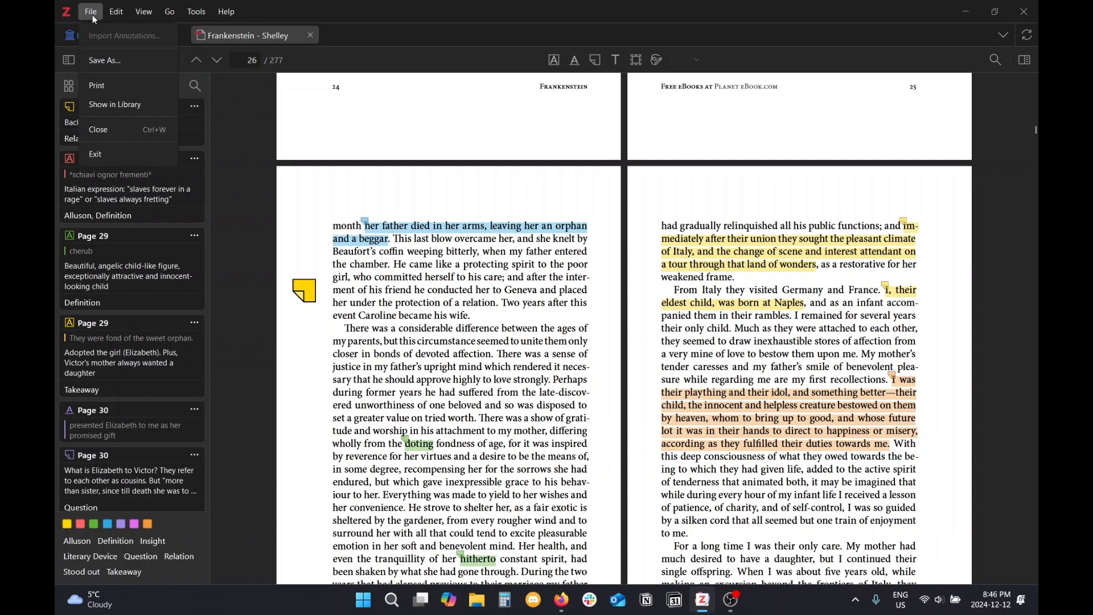
left_click(110, 59)
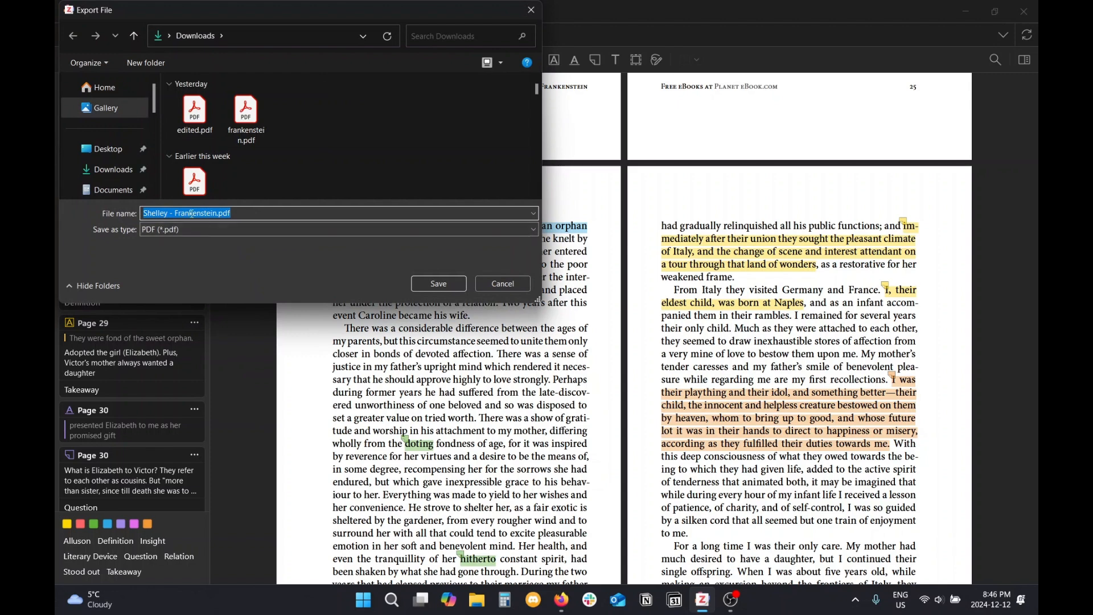
left_click(434, 284)
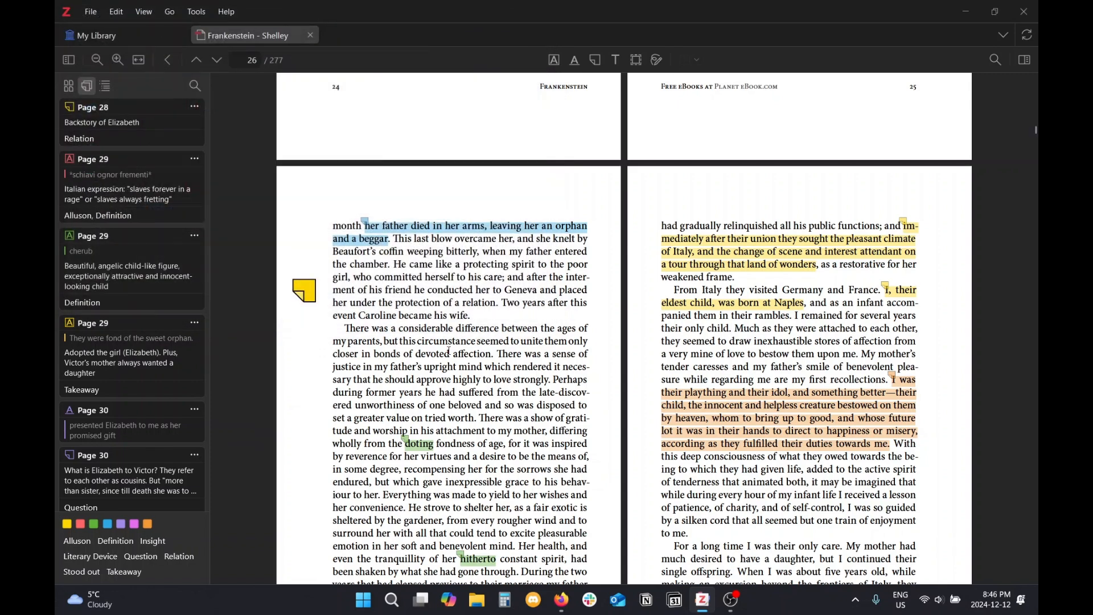
Open the exported PDF in Acrobat Reader, go to Chapter 1 on page 24, and decline making Acrobat Reader the default PDF application.
left_click(476, 603)
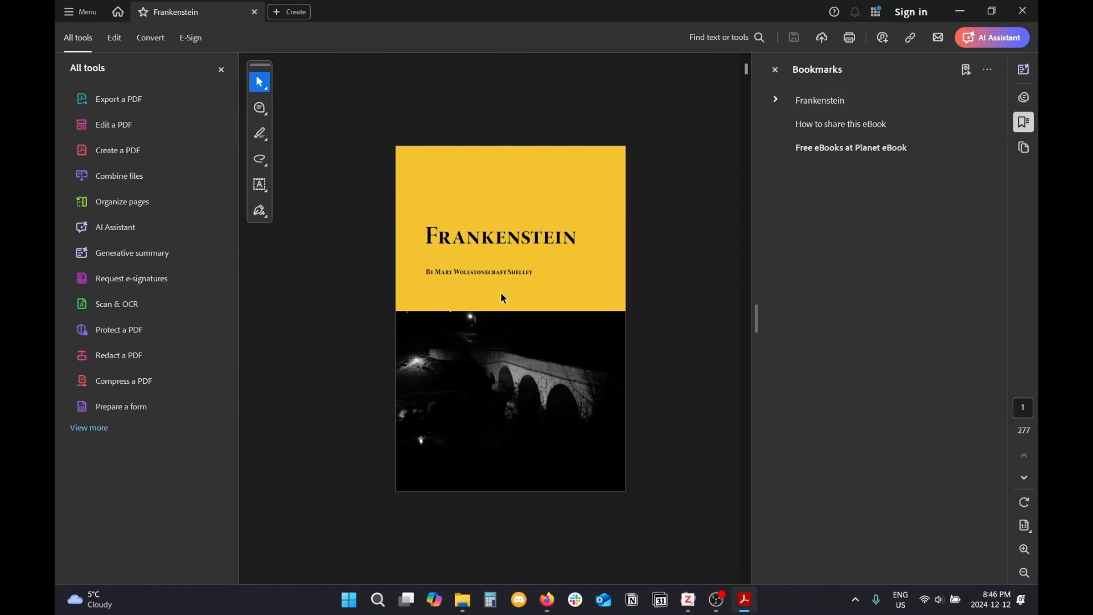
scroll(504, 291, "down", 3)
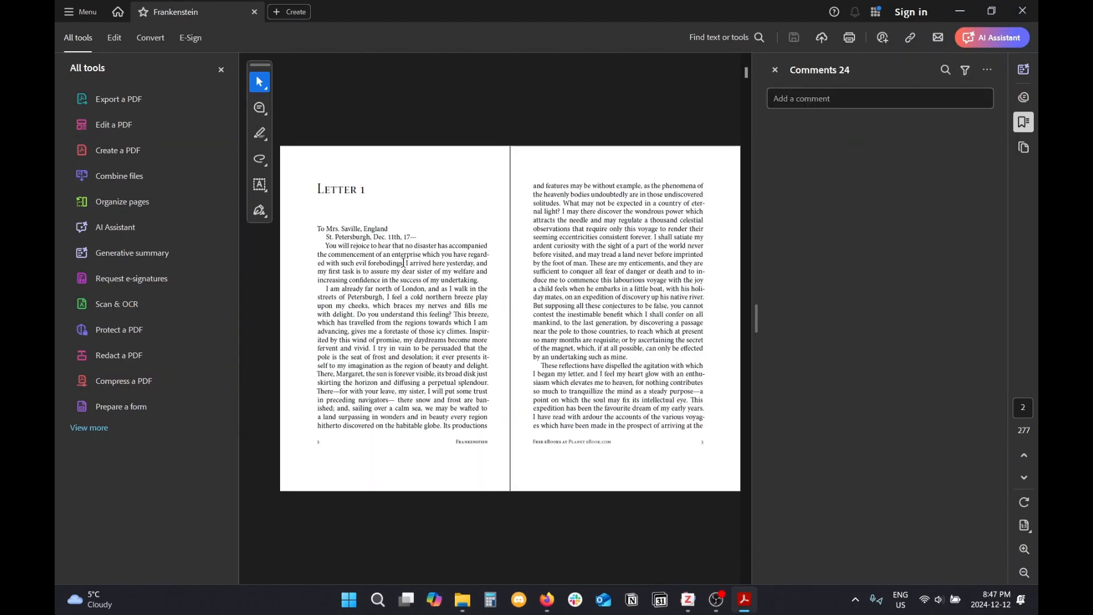
scroll(404, 263, "down", 8)
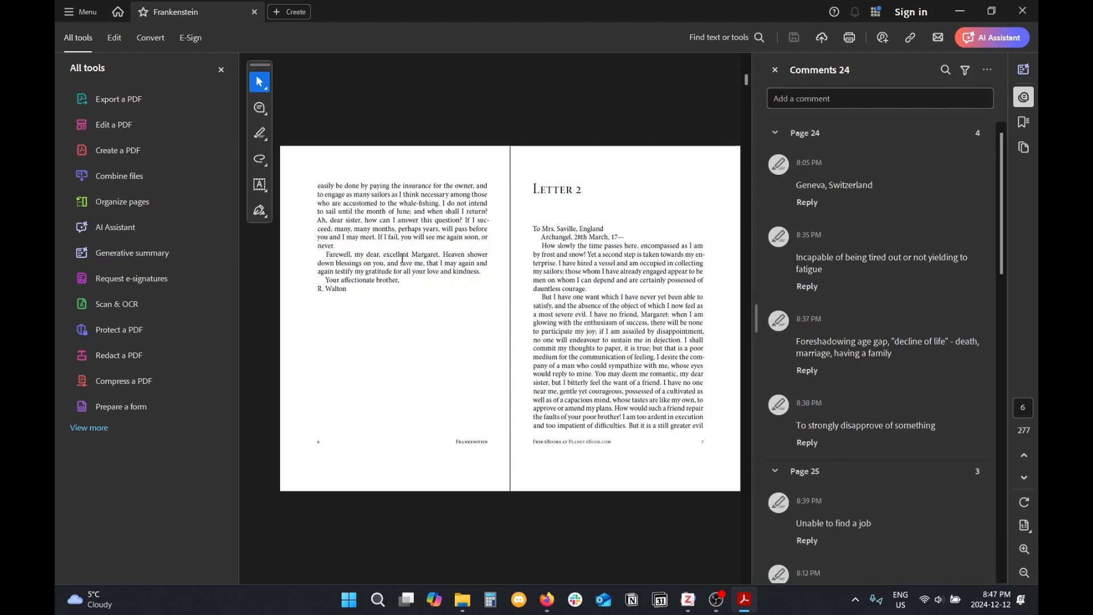
scroll(402, 259, "down", 3)
left_click(382, 229)
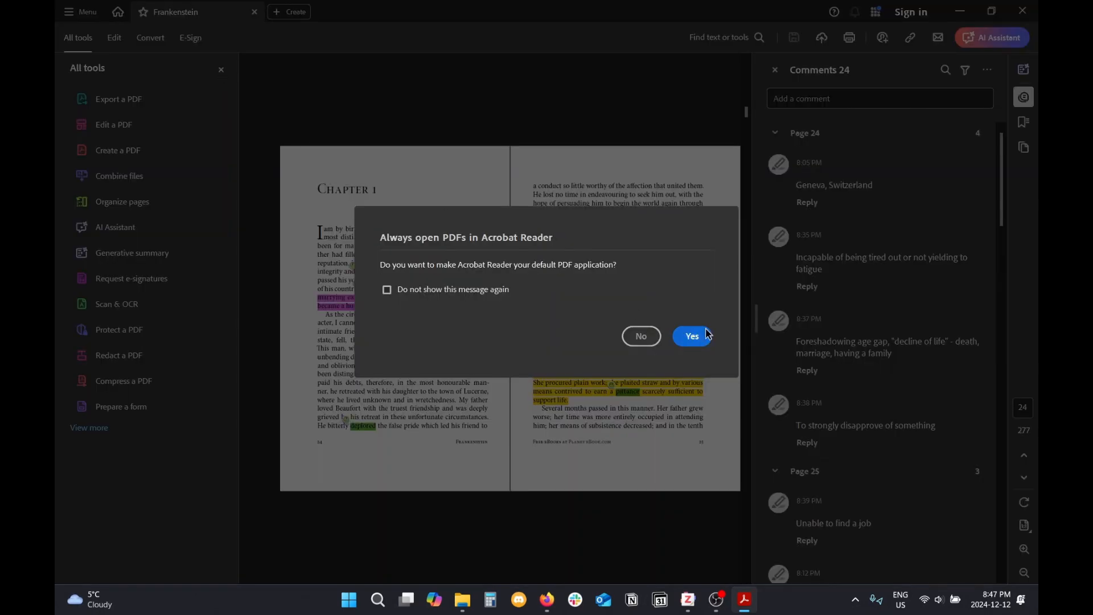
left_click(641, 336)
left_click(221, 69)
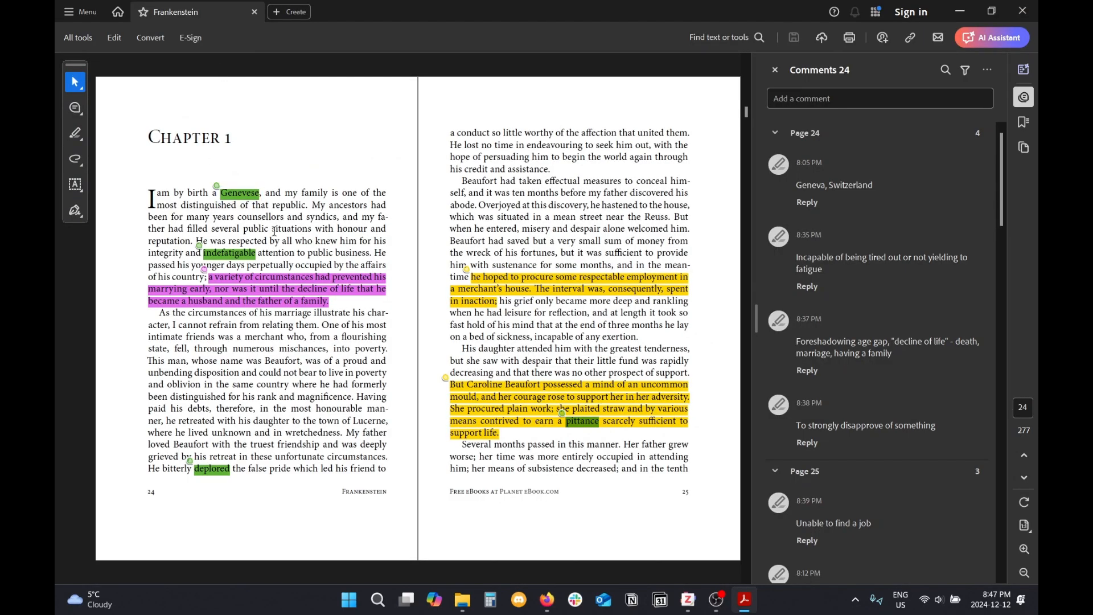
Inspect the highlights and their comments on pages 24 and 25, including "Genevese", "indefatigable", "pittance" and the purple passage.
scroll(565, 317, "up", 2)
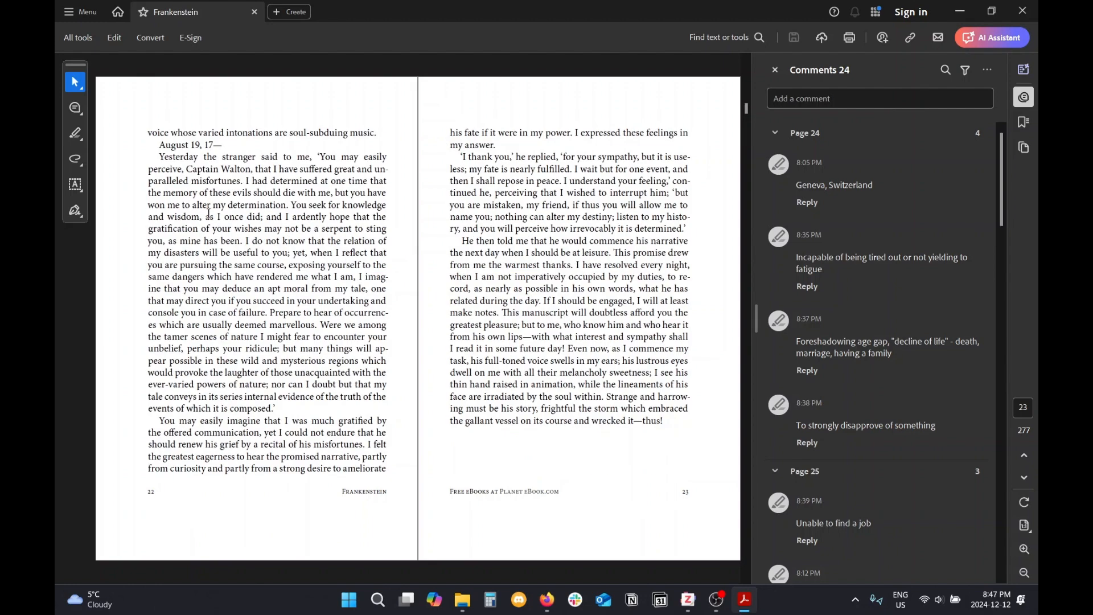
scroll(342, 274, "down", 4)
scroll(365, 276, "up", 2)
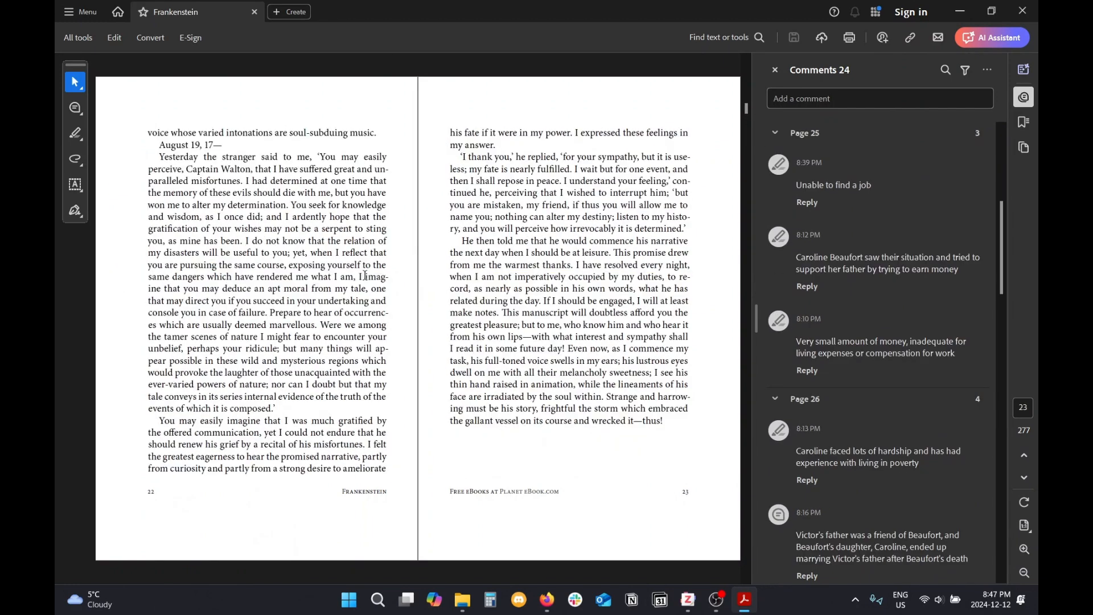
scroll(434, 261, "down", 1)
left_click(215, 184)
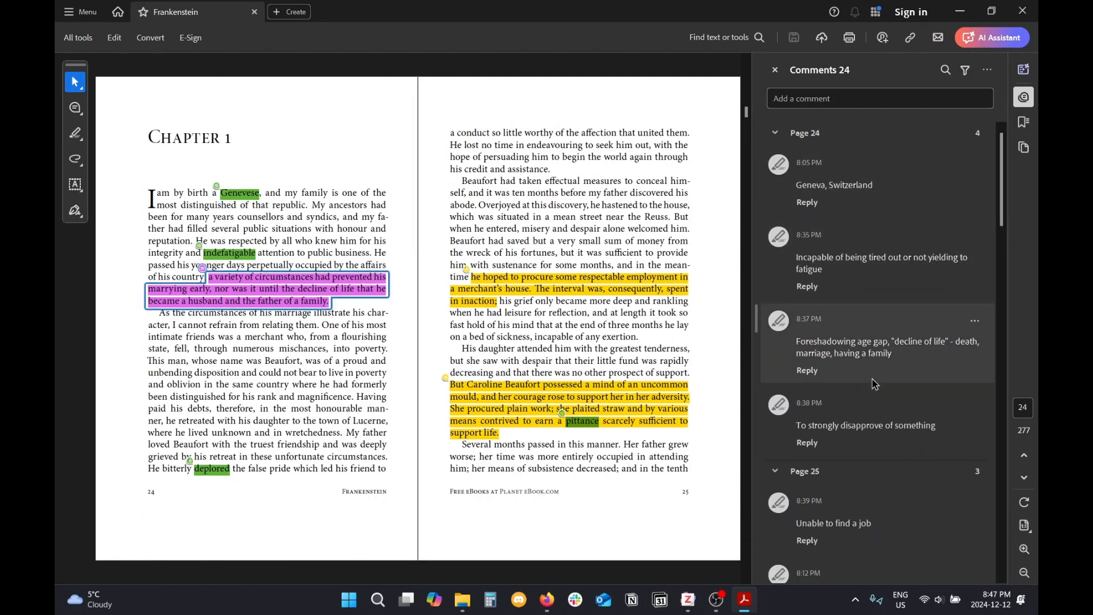
left_click(881, 544)
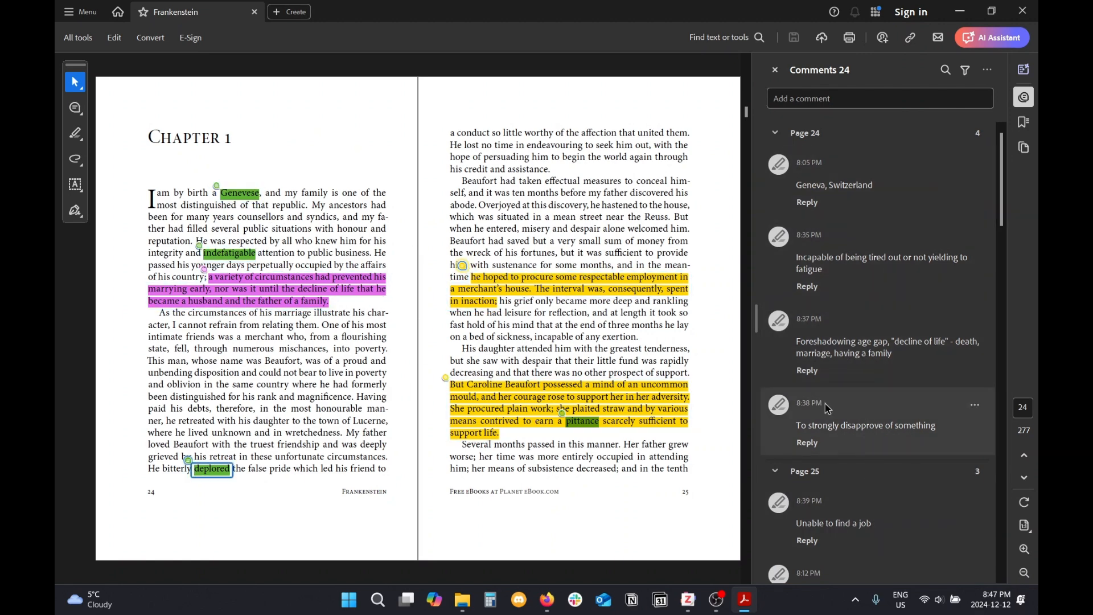
mouse_move(226, 197)
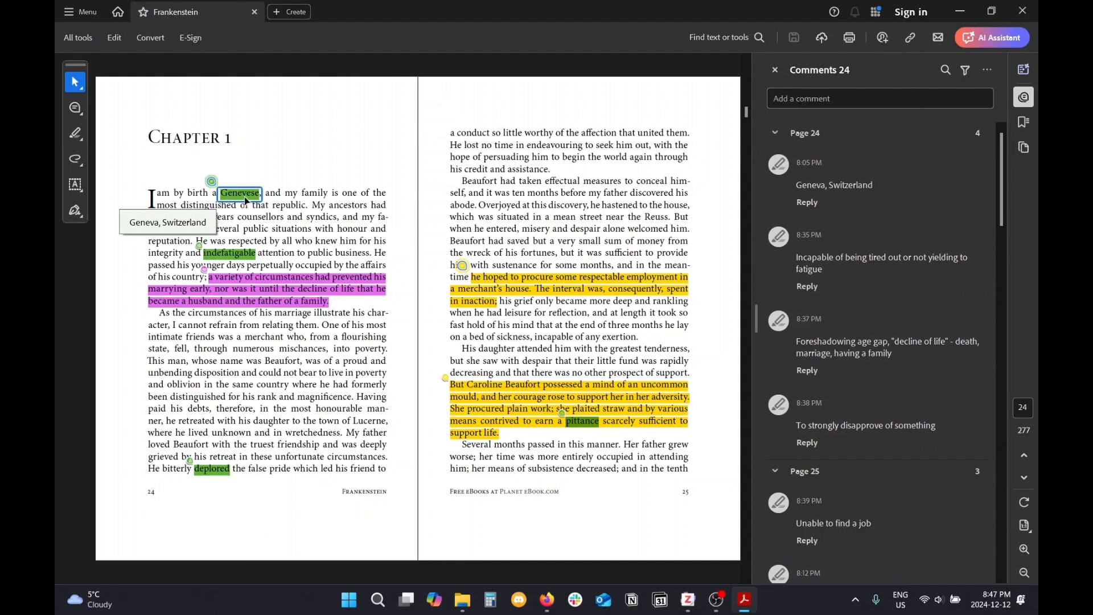
mouse_move(310, 294)
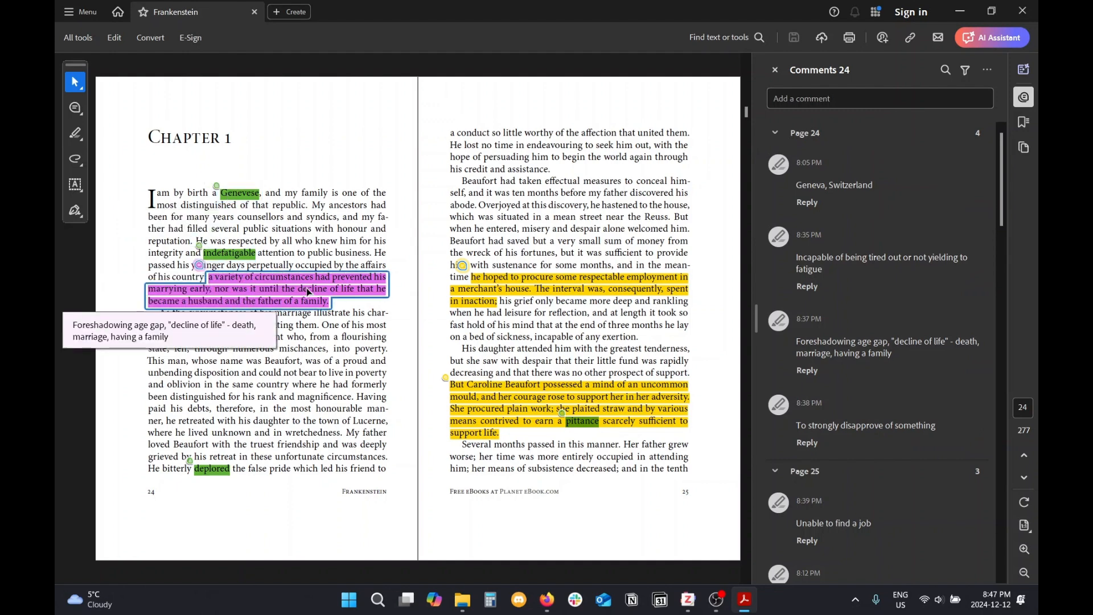
mouse_move(242, 262)
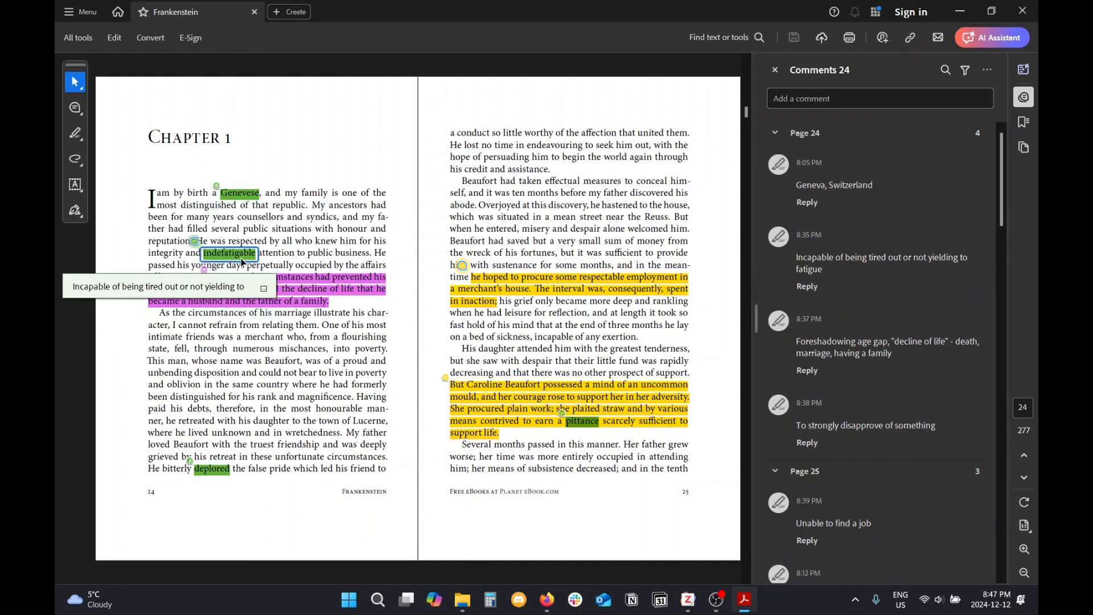
mouse_move(489, 278)
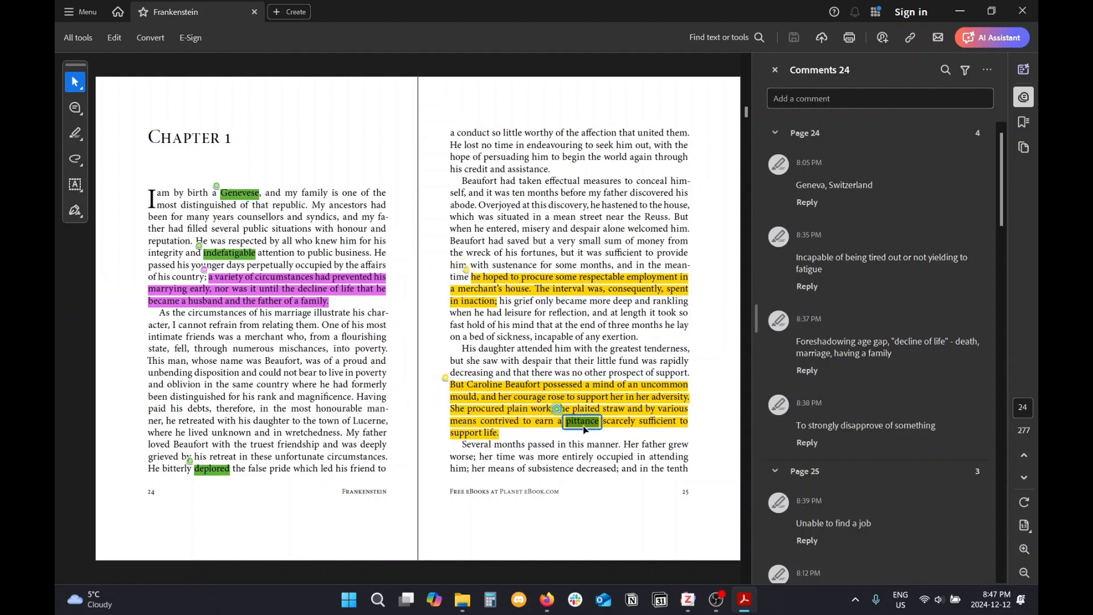
Select the yellow note on page 28 and the "cherub" highlight on page 29 to view their comments, and return to pages 26–27.
scroll(214, 298, "down", 3)
scroll(213, 299, "up", 1)
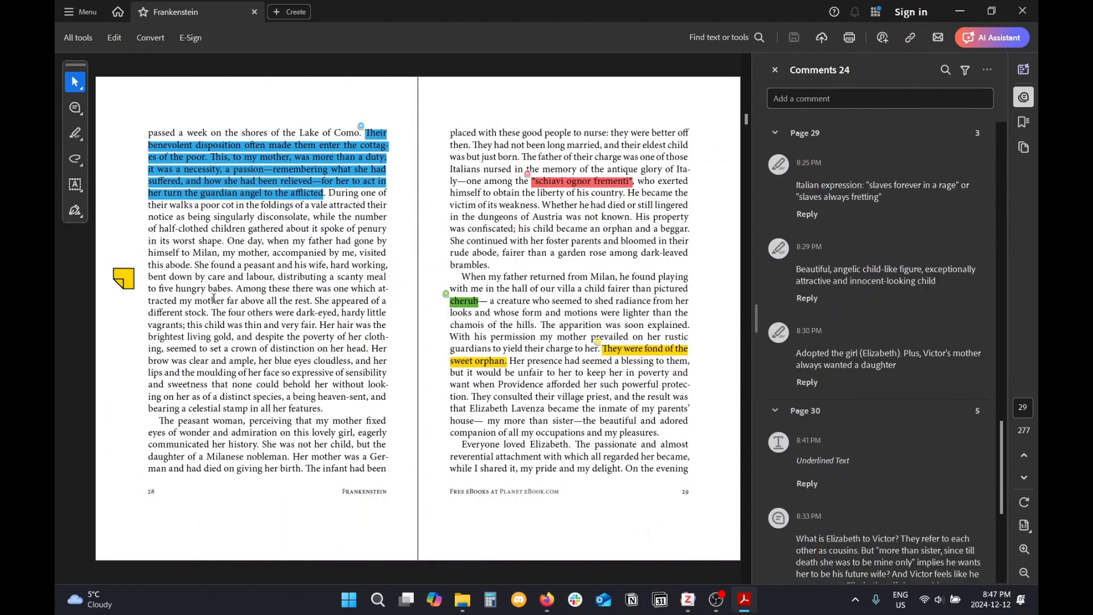
left_click(132, 283)
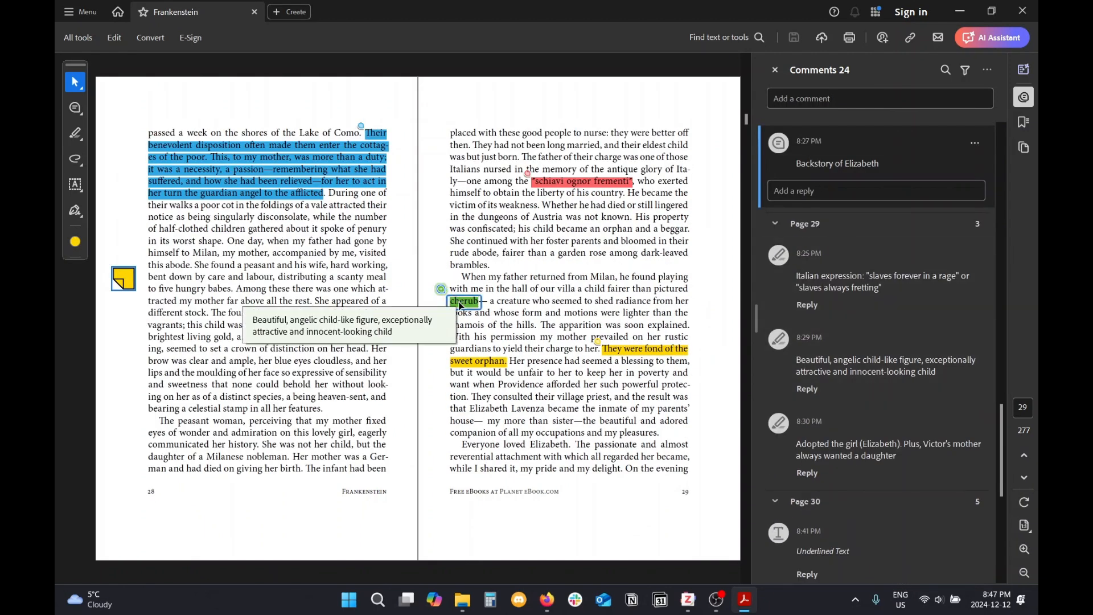
left_click(464, 301)
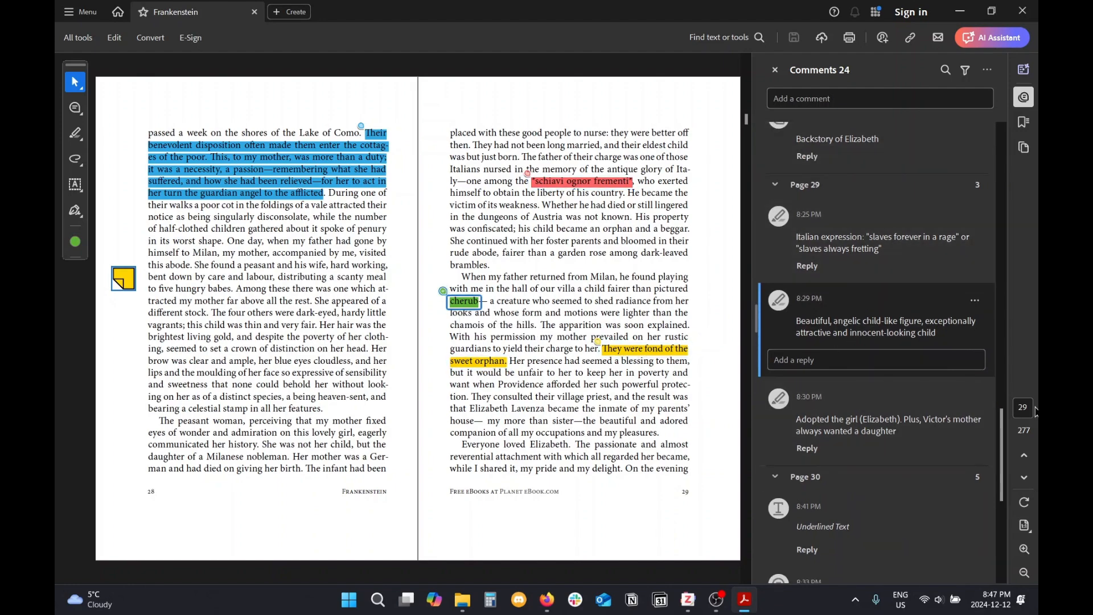
scroll(569, 354, "down", 5)
scroll(569, 354, "up", 7)
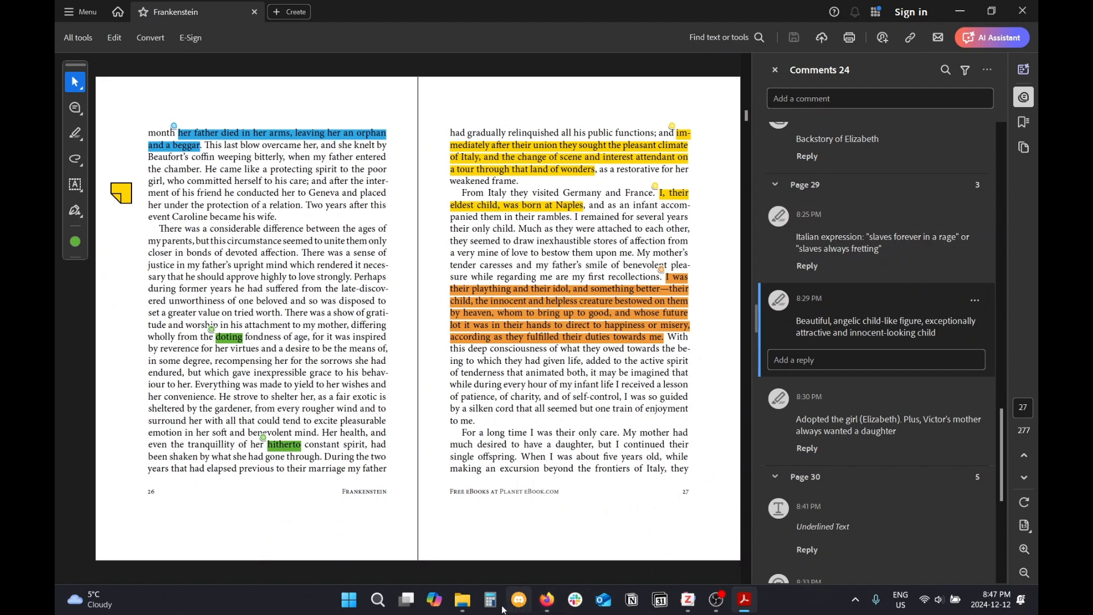
Switch to Firefox and open the exported Shelley - Frankenstein.pdf from the Downloads folder in a new browser tab.
left_click(542, 607)
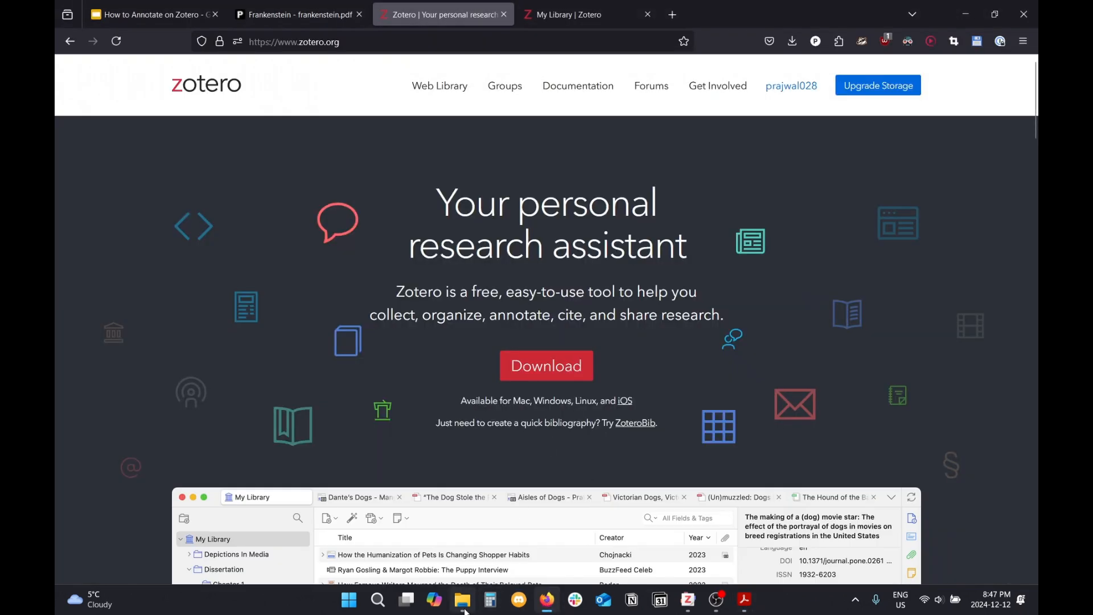
left_click_drag(558, 54, 656, 17)
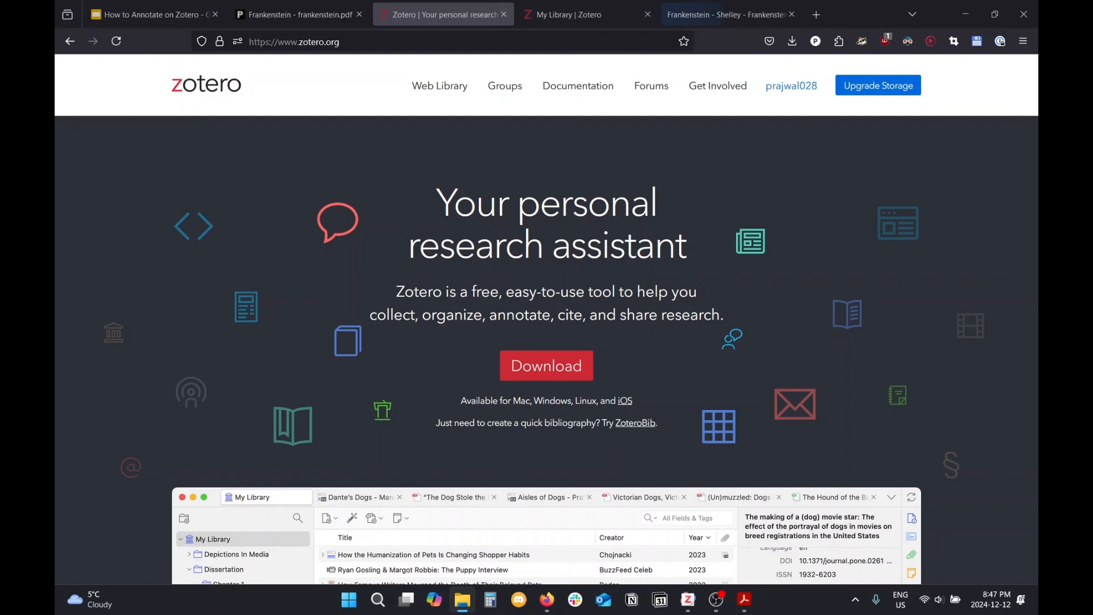
left_click(697, 14)
Expand the Frankenstein outline of the PDF and go to Chapter 1.
scroll(693, 203, "down", 20)
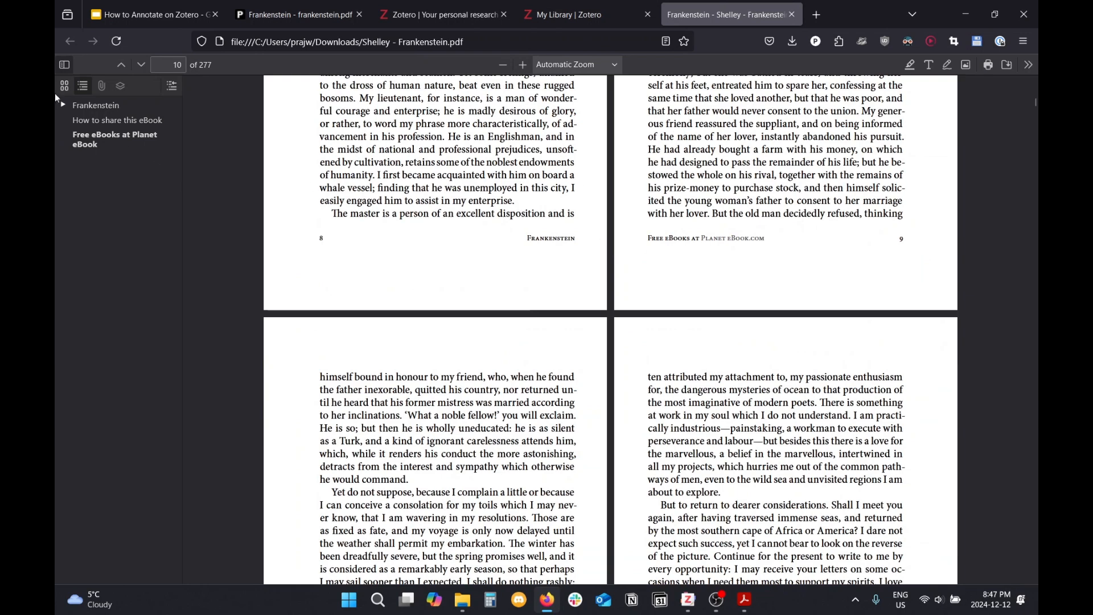
left_click(64, 105)
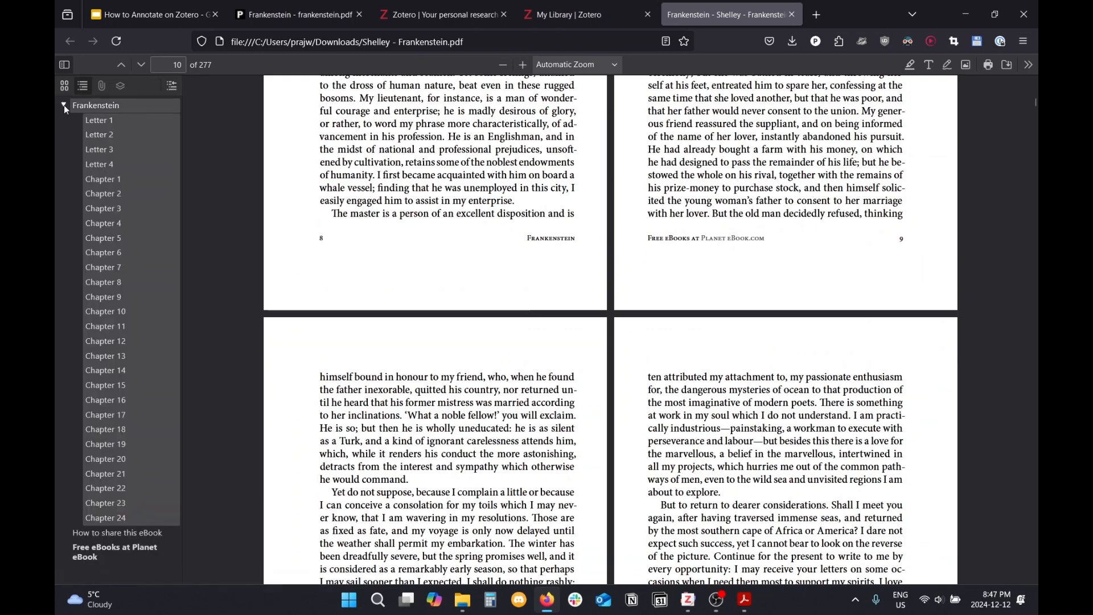
left_click(122, 179)
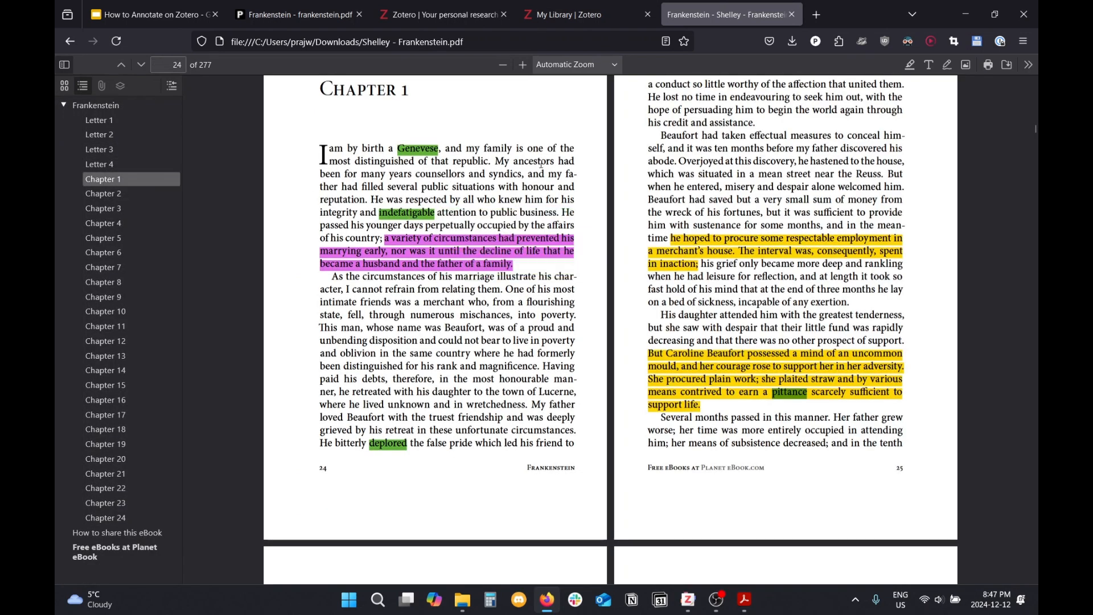
Check the exported annotations from page 24 to page 30, viewing the comments on the purple and orange highlights.
scroll(765, 400, "down", 1)
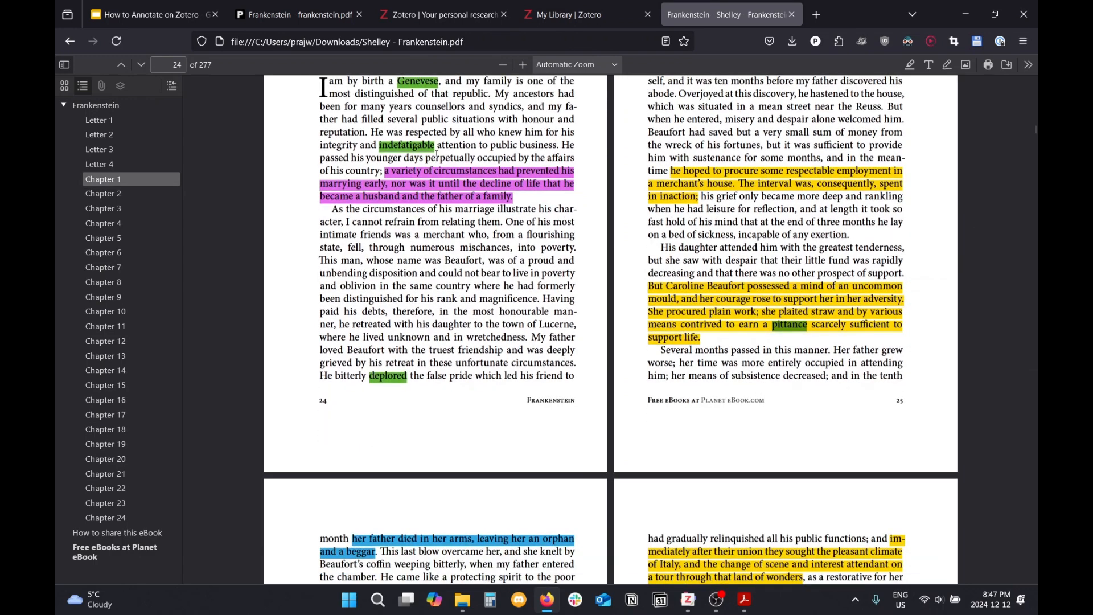
mouse_move(434, 181)
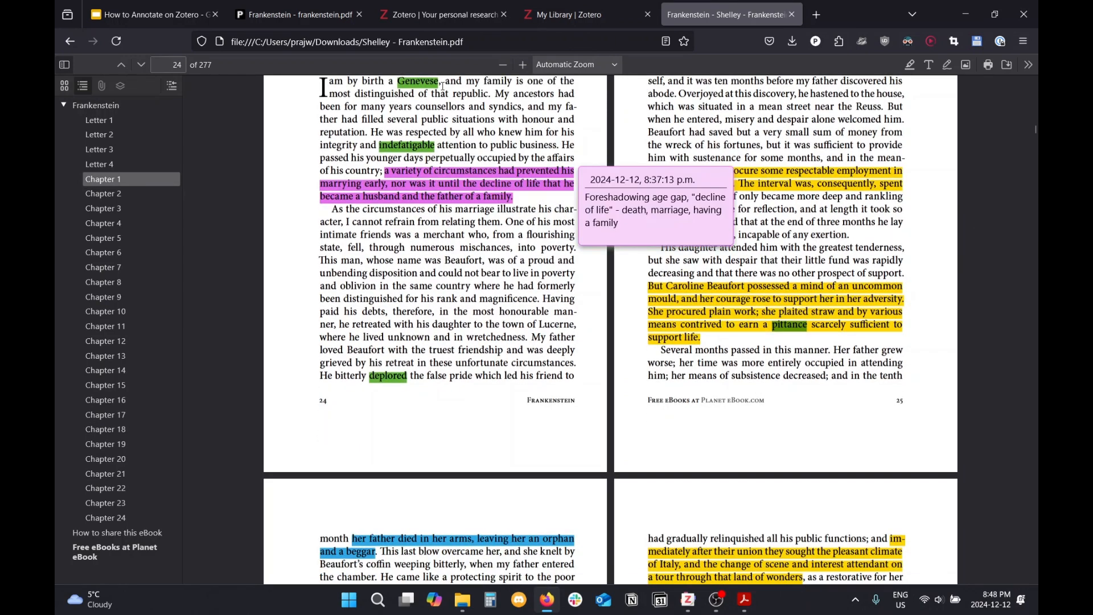
scroll(525, 205, "down", 6)
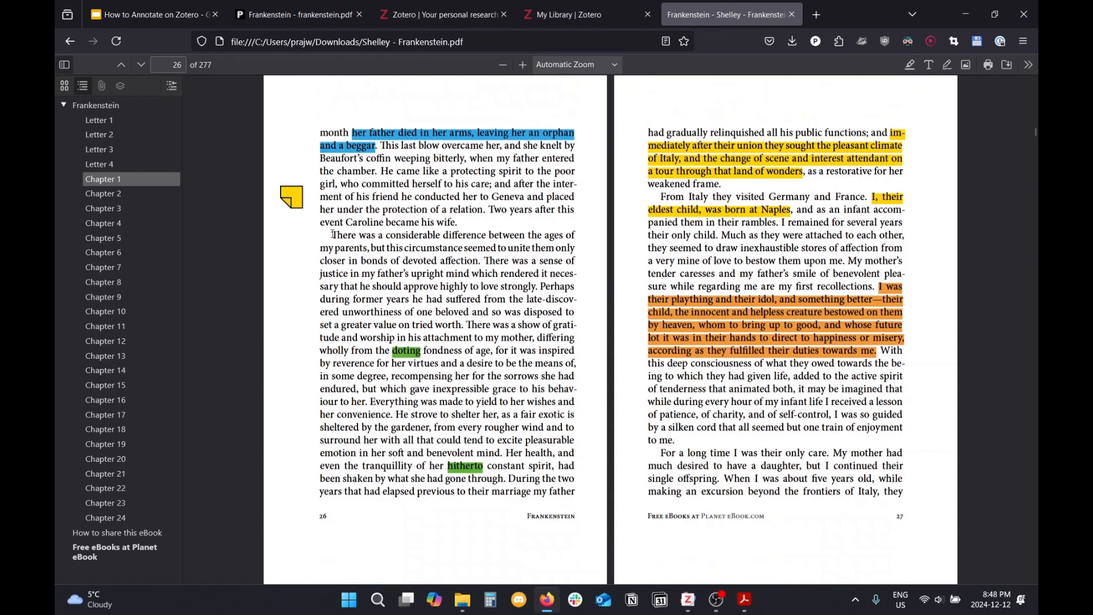
mouse_move(296, 195)
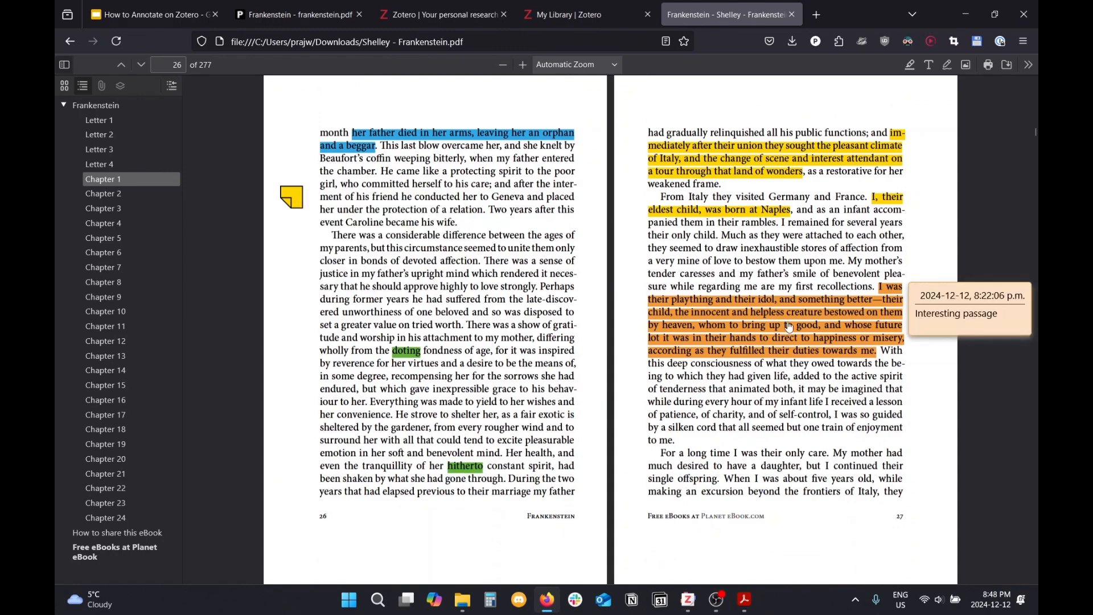
scroll(670, 224, "down", 15)
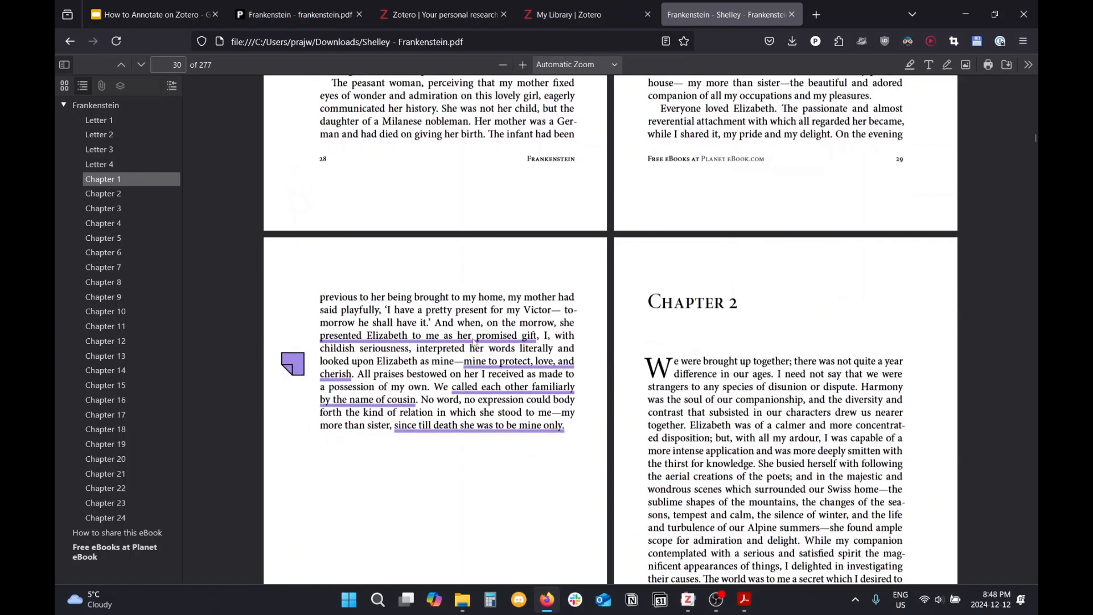
Close the exported PDF in both Firefox and Acrobat Reader, and switch back to the Frankenstein document in Zotero.
left_click(790, 19)
left_click(454, 19)
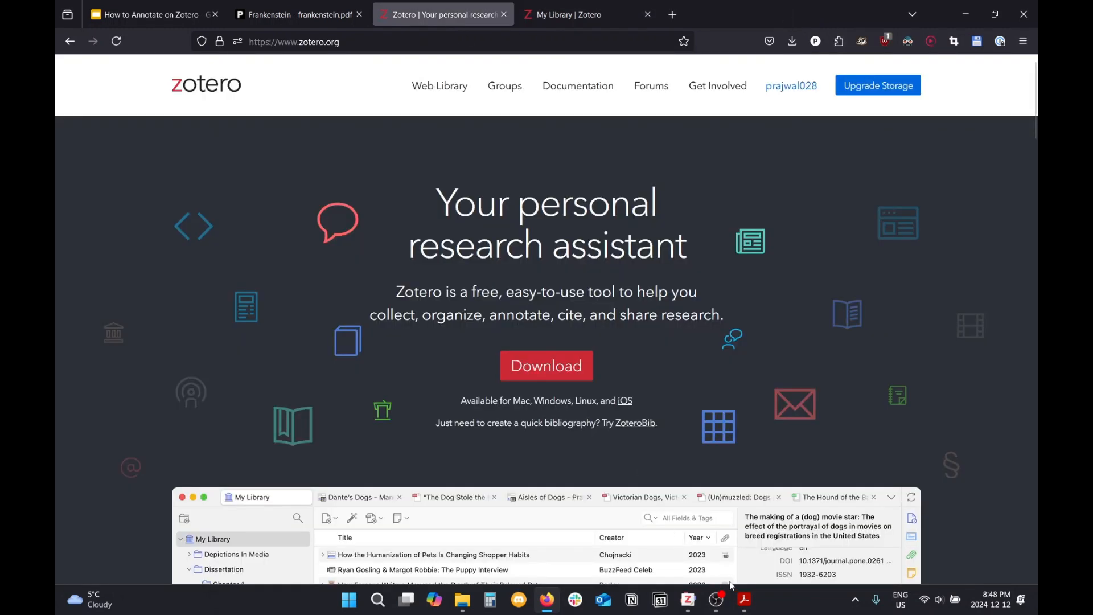
left_click(745, 599)
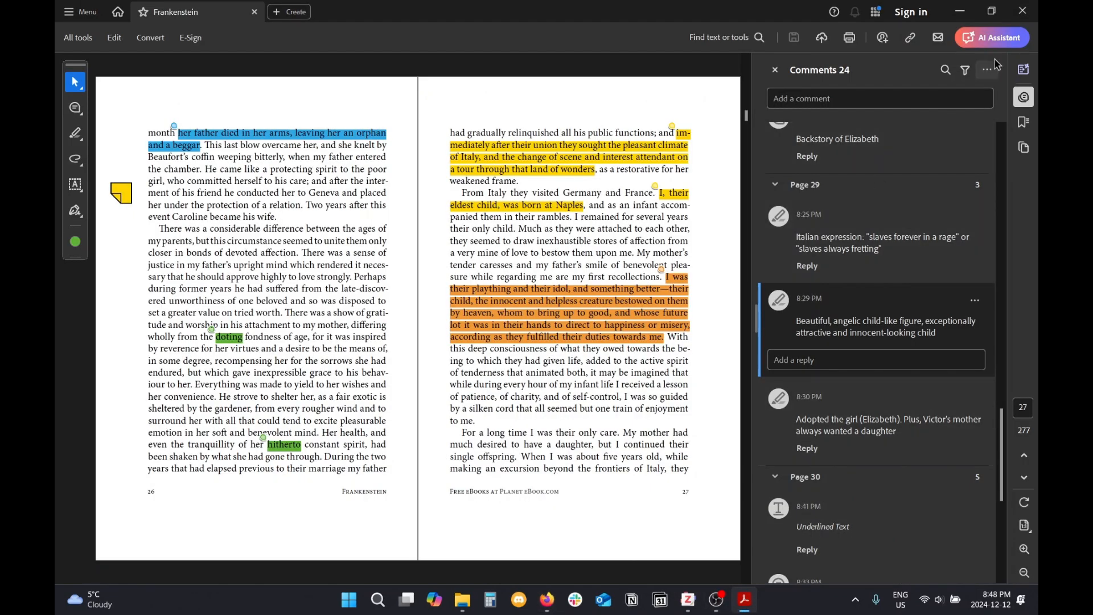
left_click(1023, 11)
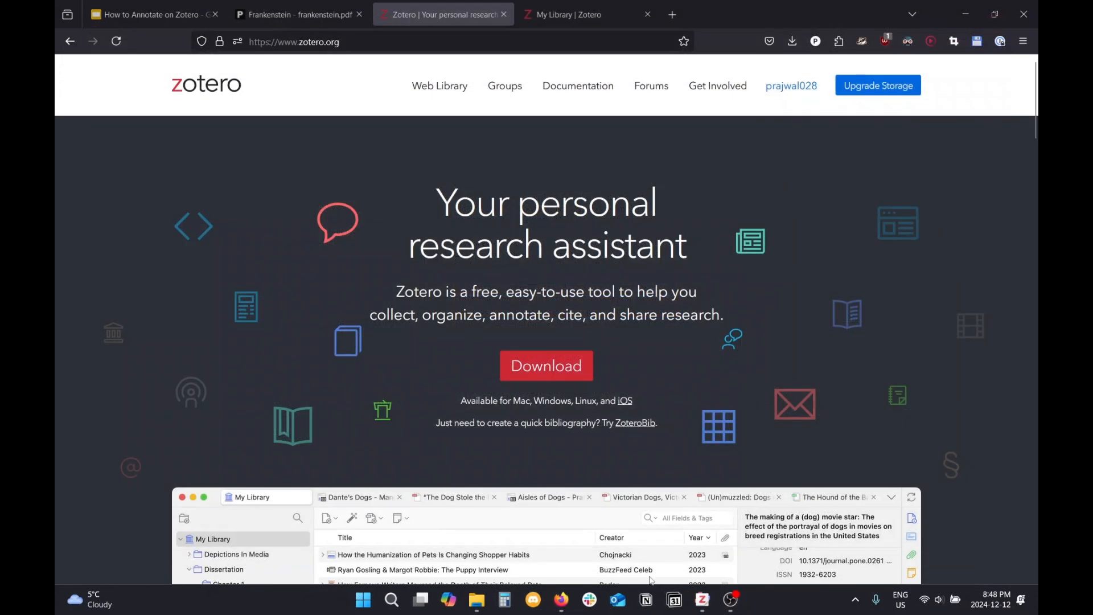
left_click(703, 599)
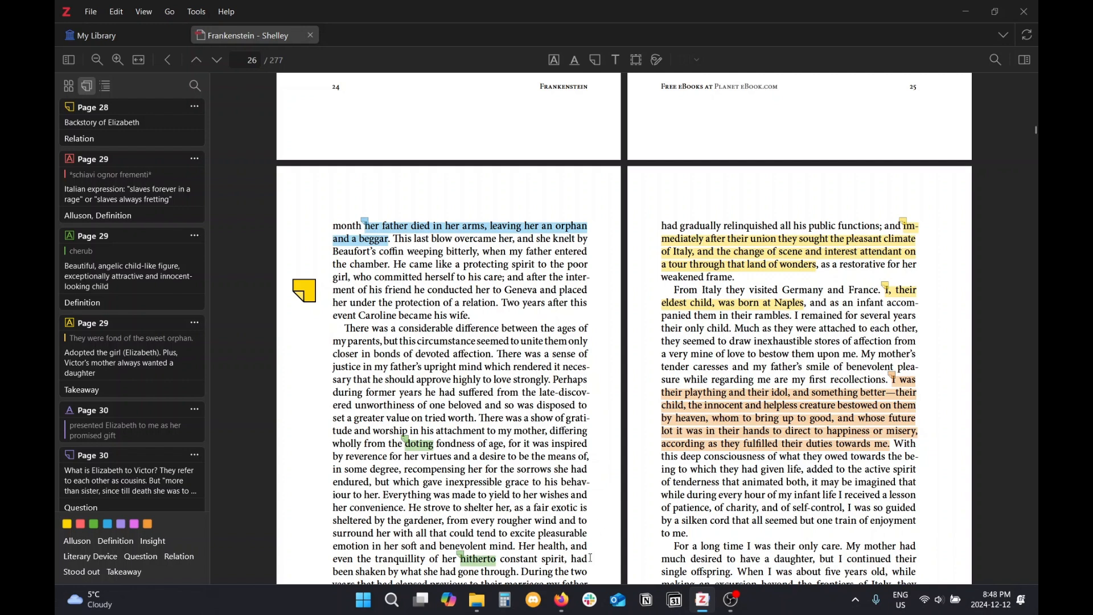
Switch to Firefox, reload the Zotero web library and select the Frankenstein item, checking it against the desktop Zotero window.
left_click(561, 600)
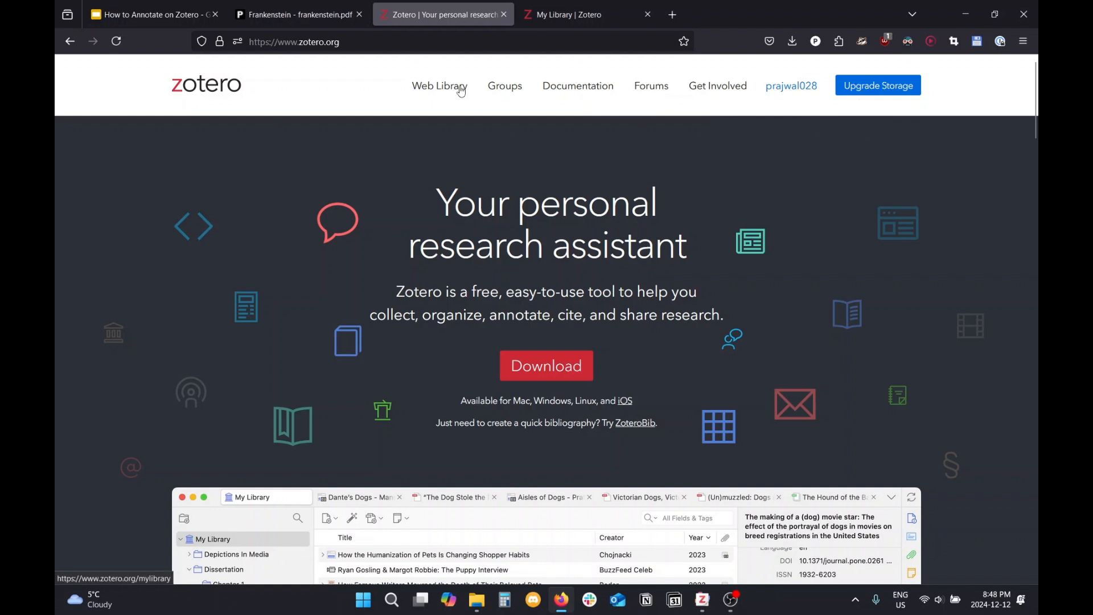
left_click(576, 19)
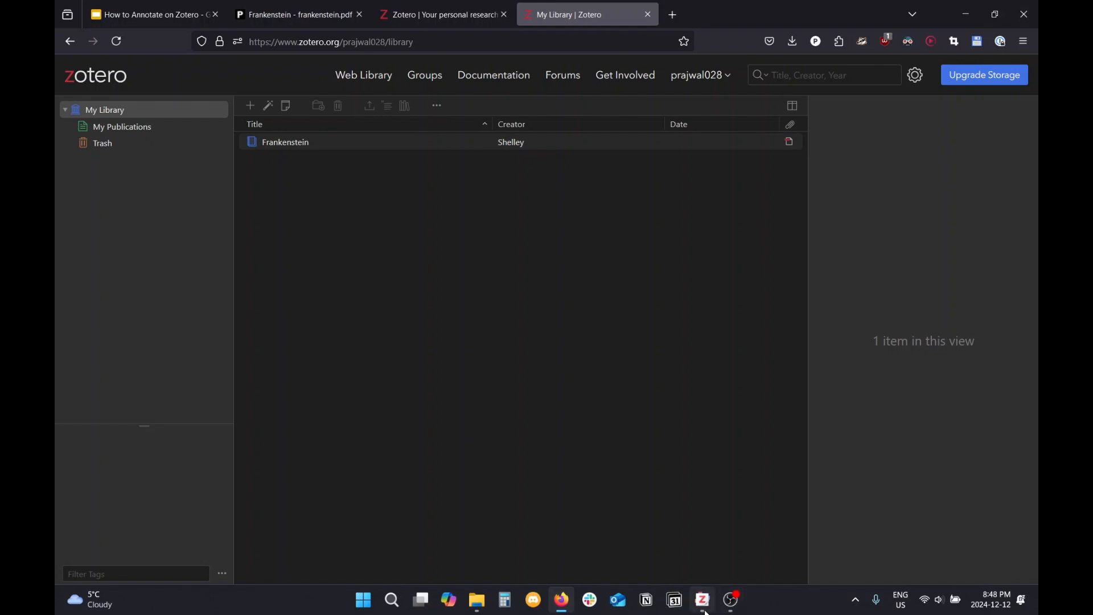
mouse_move(704, 598)
left_click(699, 532)
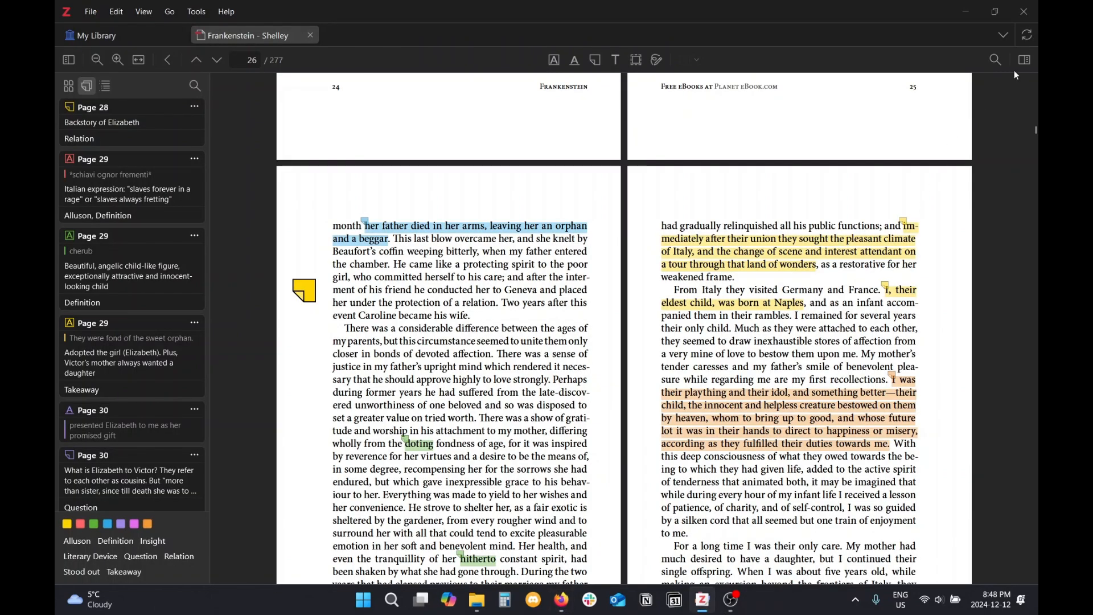
left_click(707, 599)
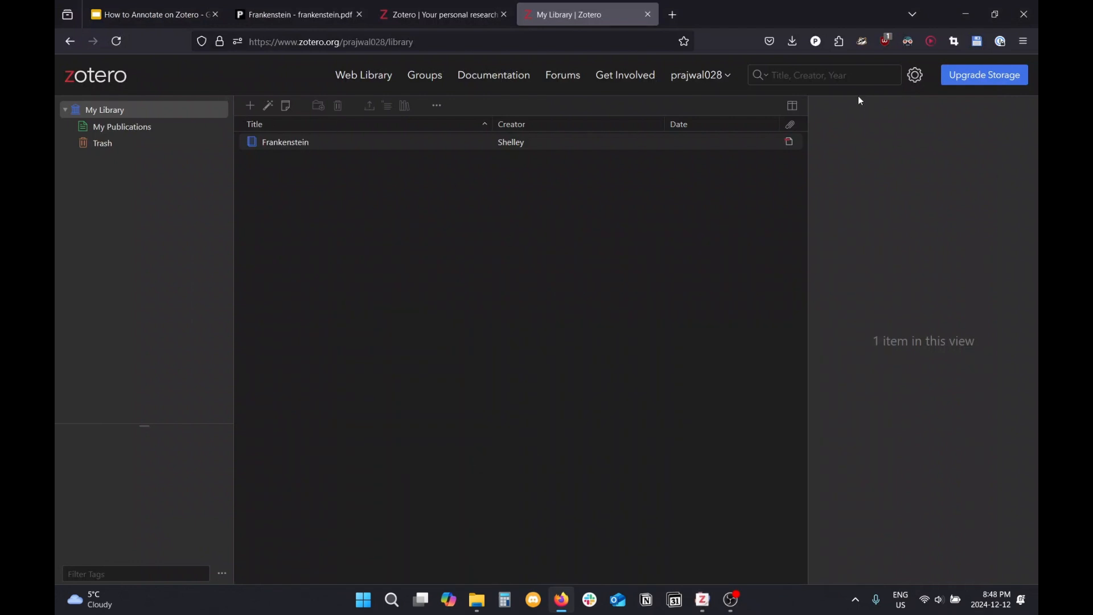
left_click(119, 40)
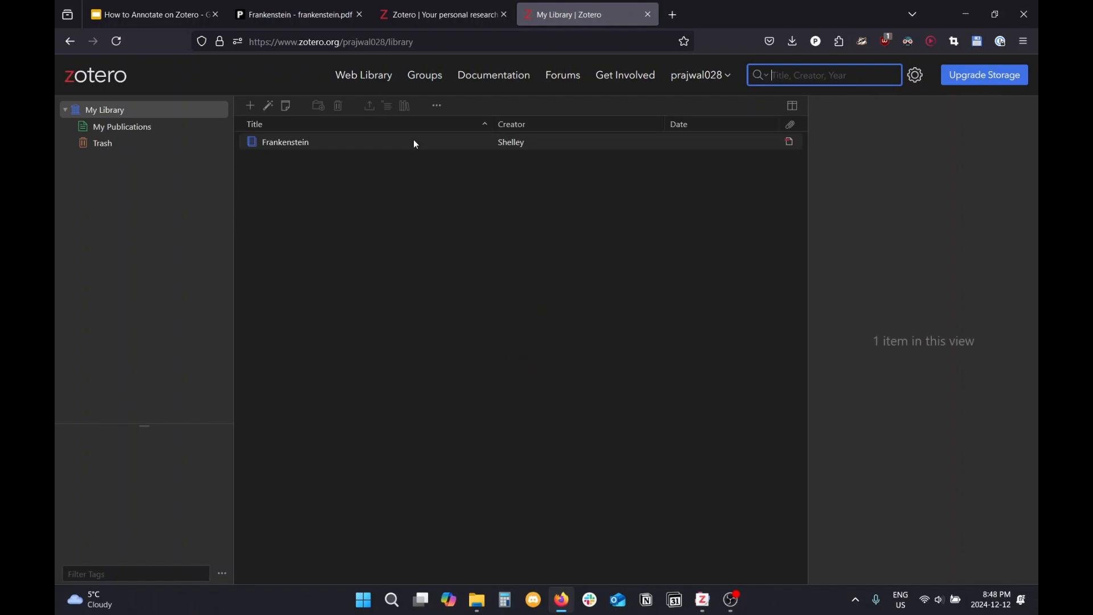
left_click(552, 244)
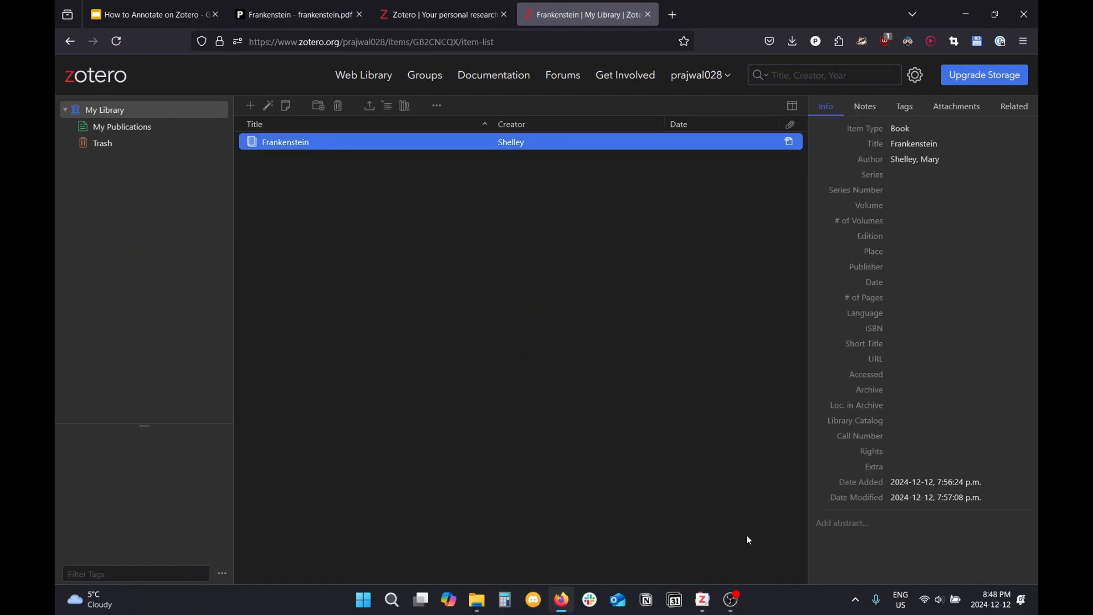
Compare the item with My Library in desktop Zotero, and open the Frankenstein PDF in the web reader.
left_click(702, 600)
left_click(105, 44)
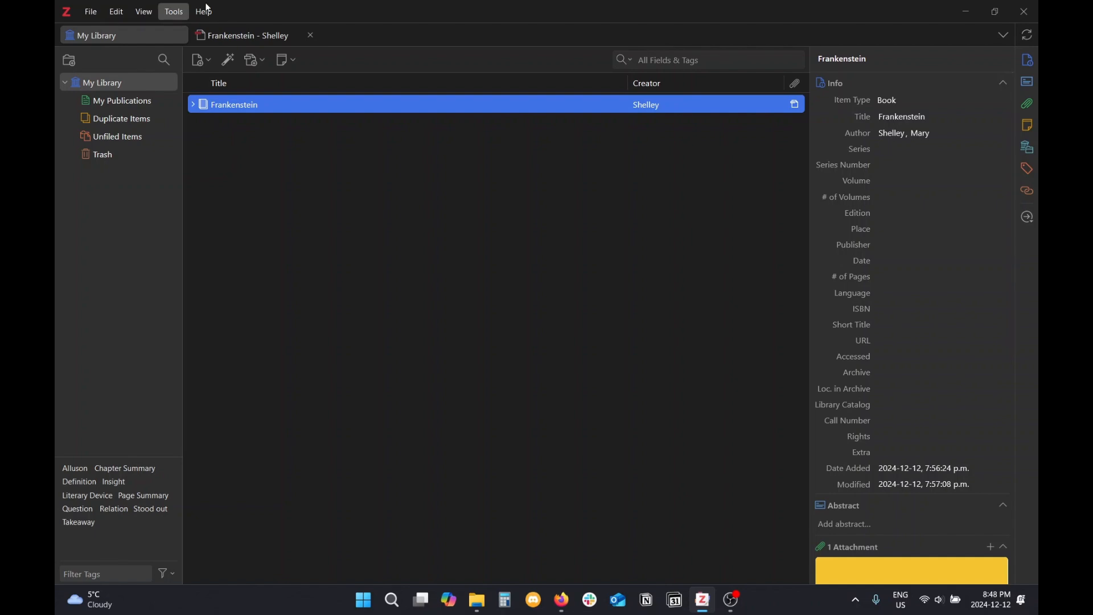
key("alt+Tab")
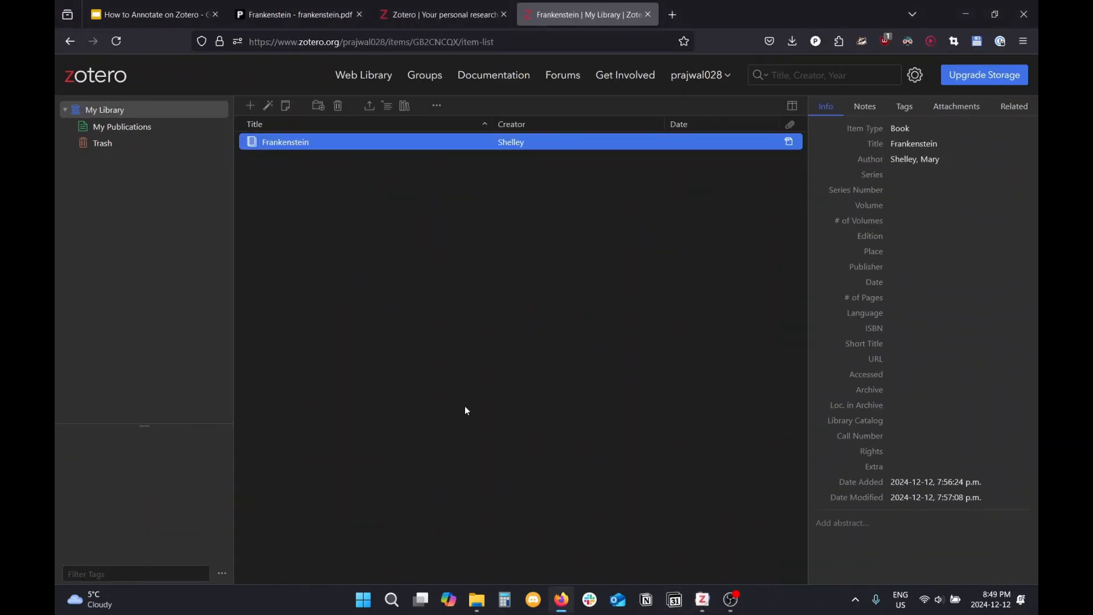
double_click(297, 144)
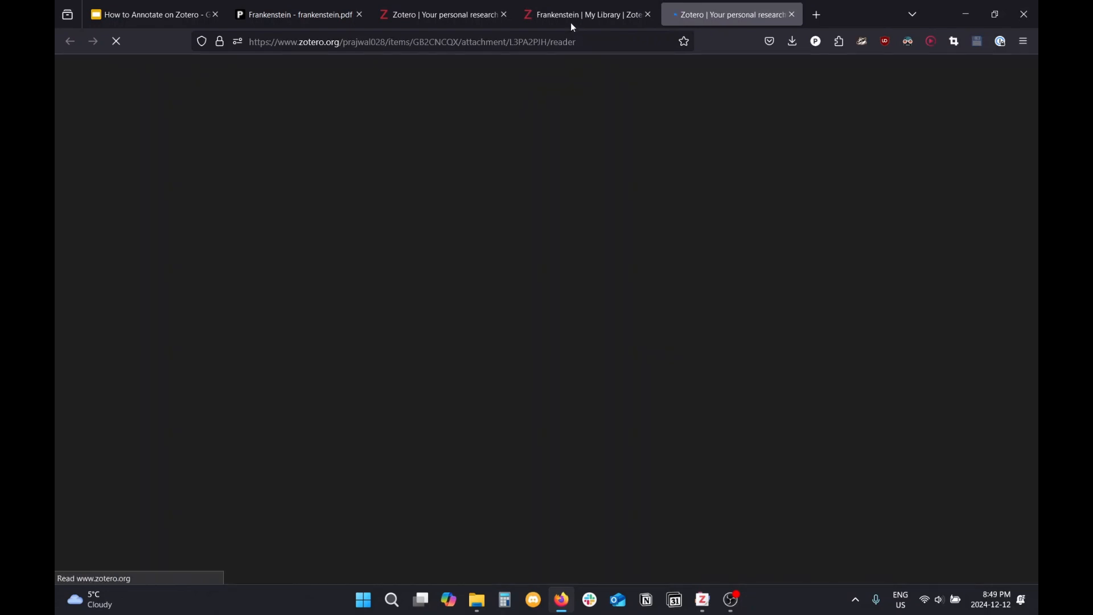
View the Frankenstein item's PDF attachment details in the web library, open the PDF from there, and close the duplicate reader tab.
left_click(572, 23)
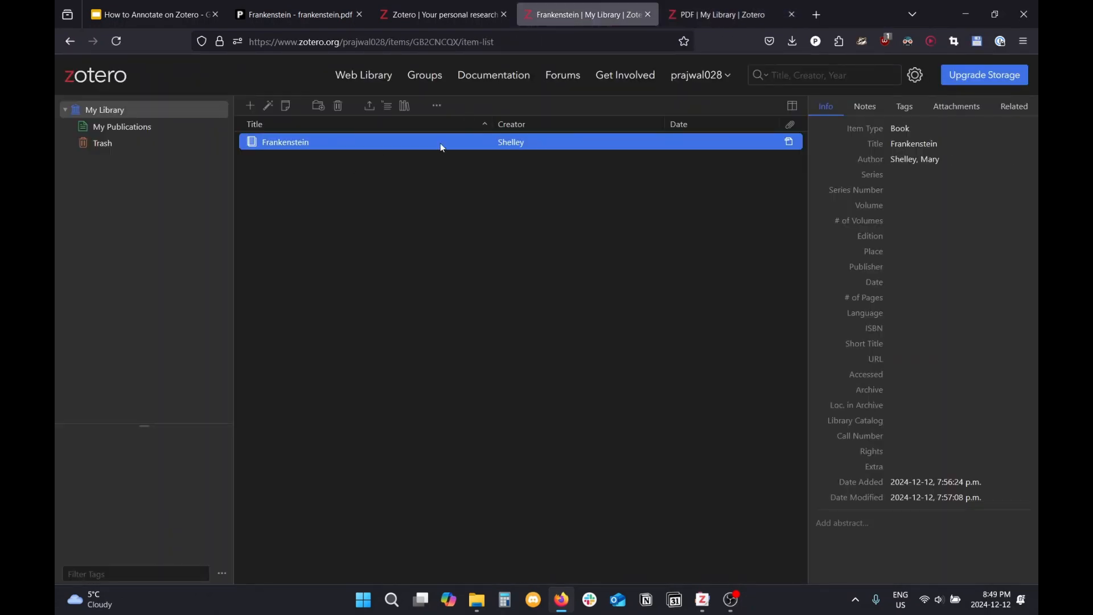
left_click(957, 107)
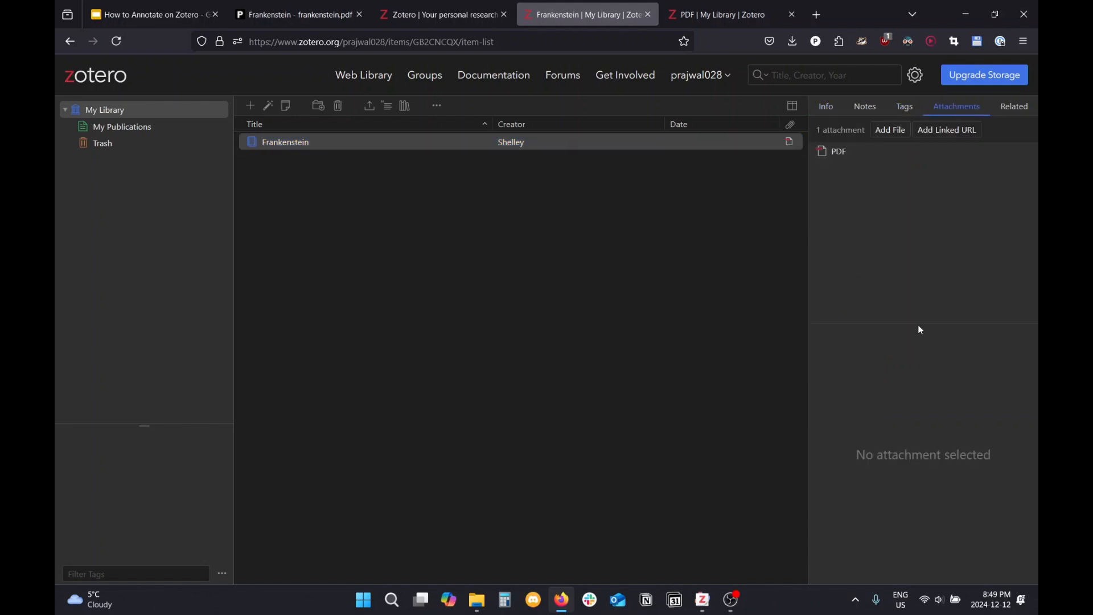
left_click(849, 152)
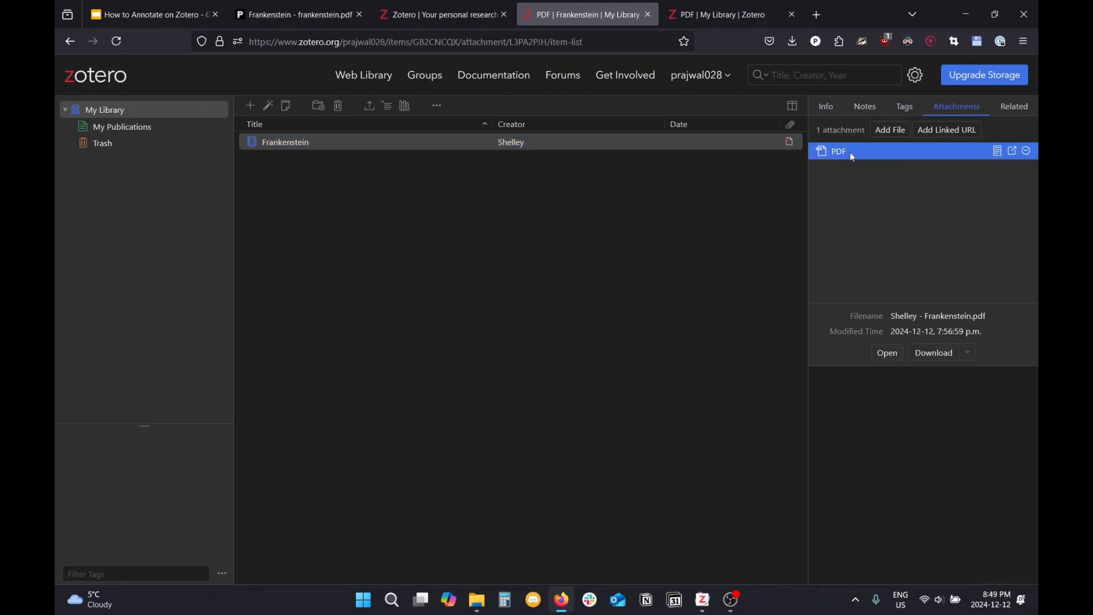
left_click(888, 354)
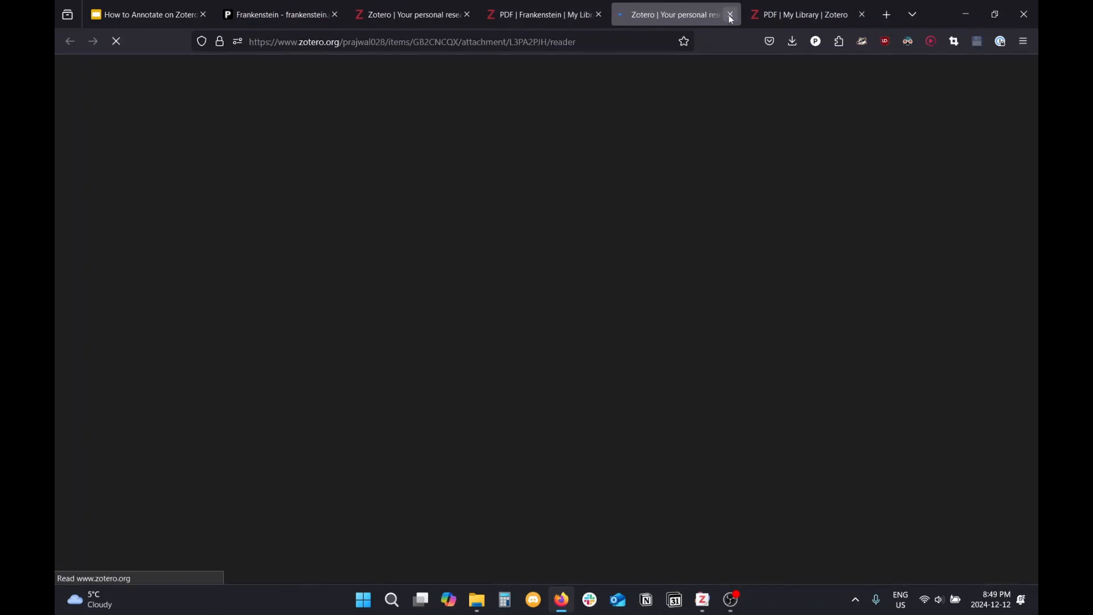
left_click(731, 15)
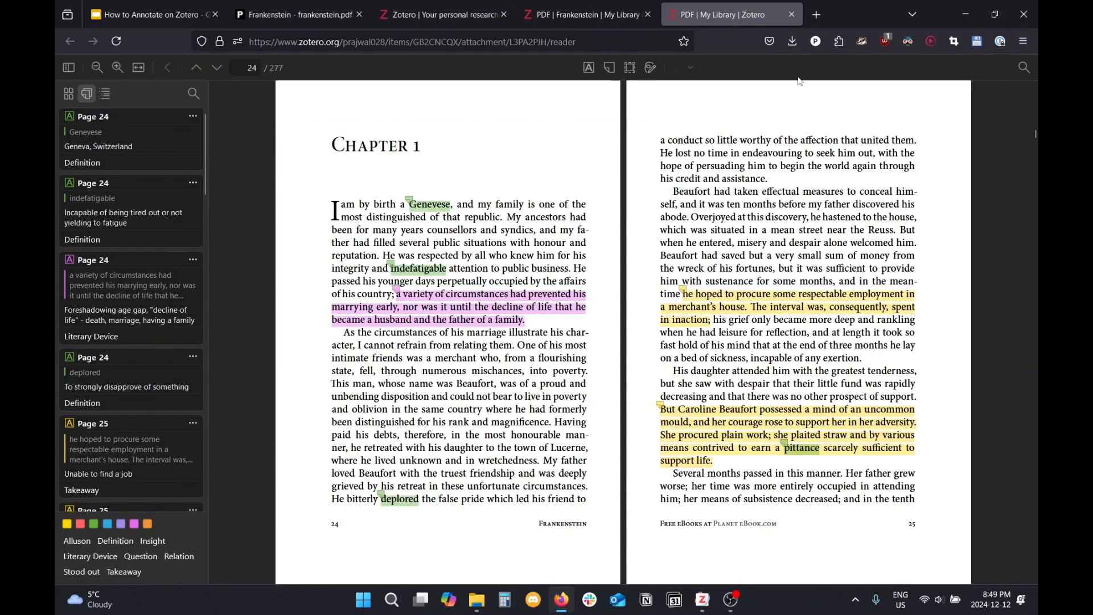
Switch to the desktop Zotero window and return to the open Frankenstein document.
left_click(706, 605)
left_click(709, 607)
left_click(709, 607)
left_click(252, 40)
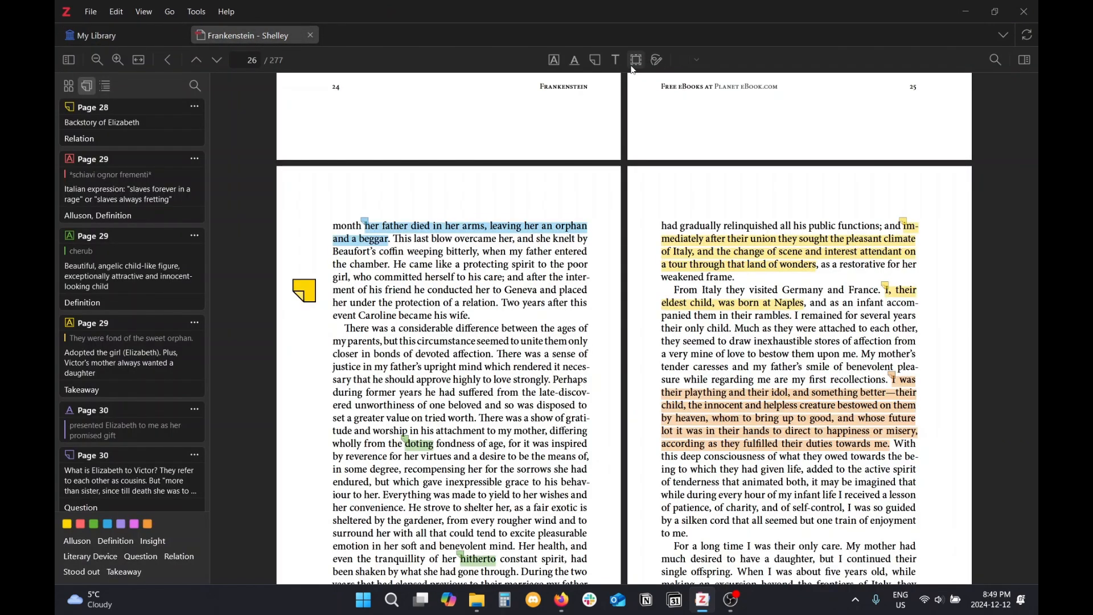
Try a yellow area annotation around the lines from "the chamber" to "There was a sense of" on page 26, and delete it.
left_click(635, 66)
left_click_drag(334, 264, 597, 364)
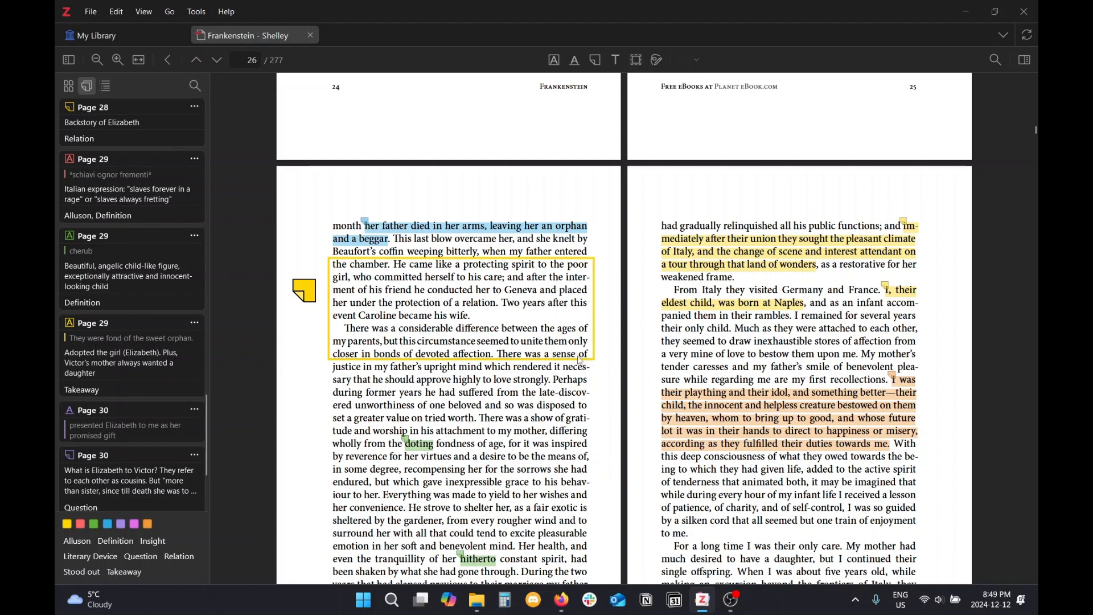
scroll(171, 289, "down", 2)
scroll(165, 282, "up", 10)
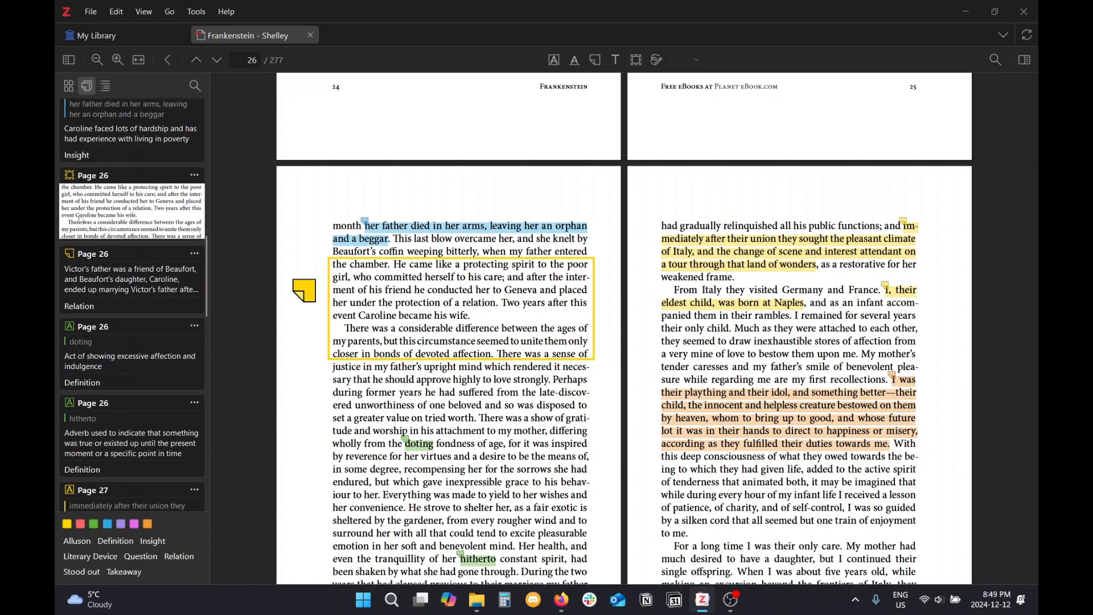
left_click(446, 297)
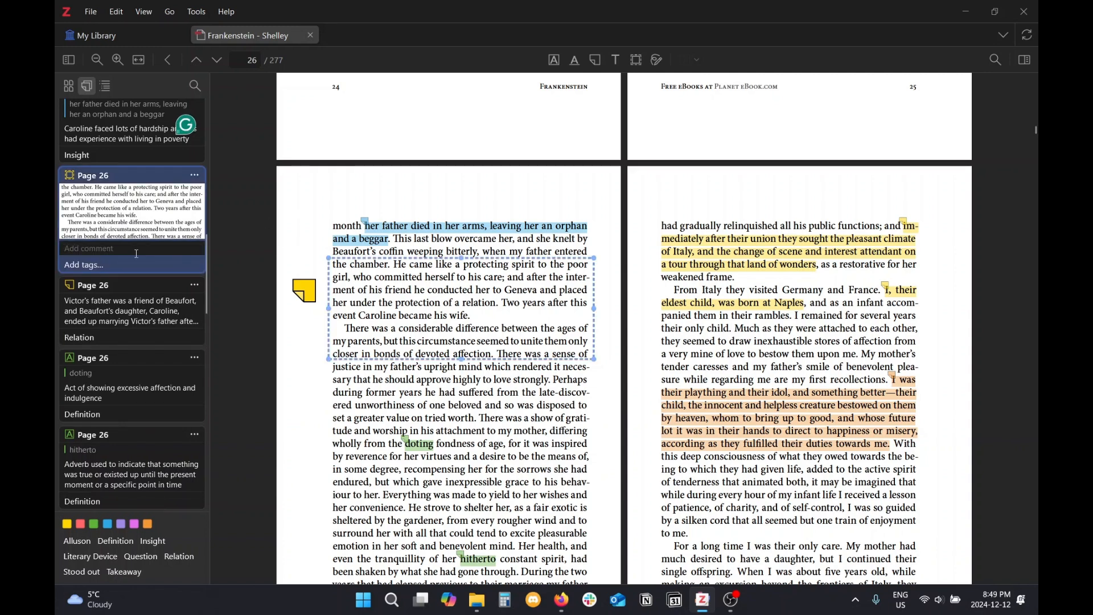
key("Delete")
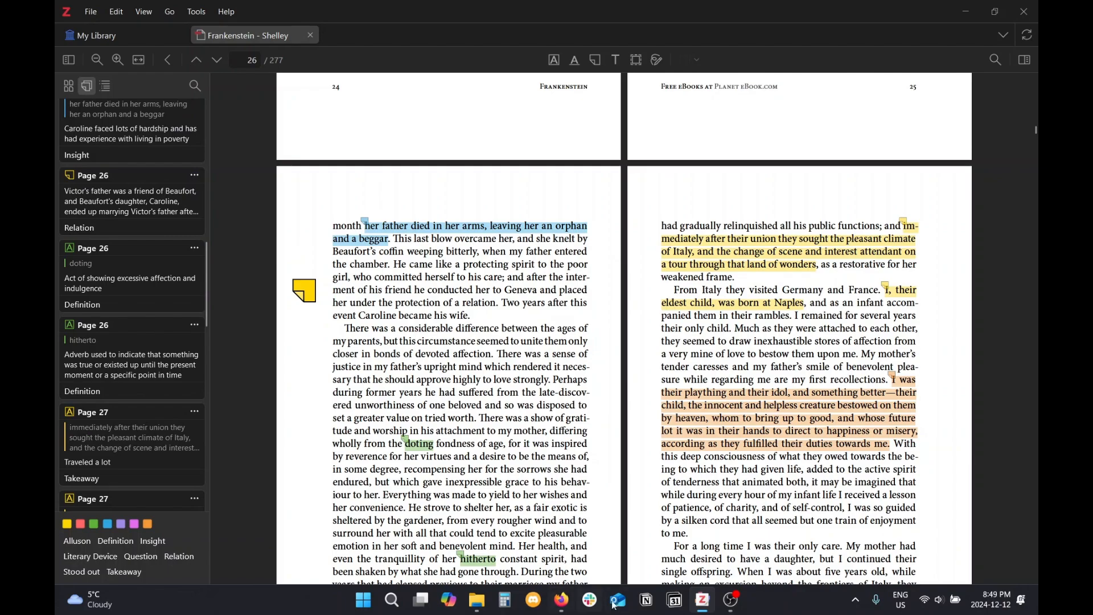
Switch to the web reader in Firefox and highlight page 24 in grey from "refrain from relating them" to "oblivion in the same".
left_click(702, 600)
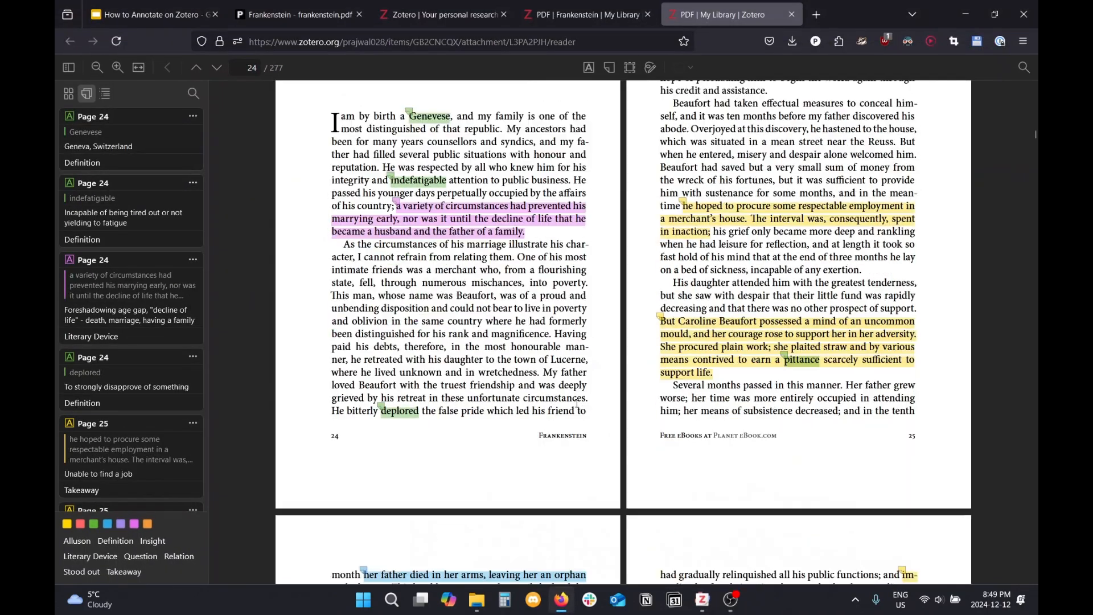
scroll(576, 404, "down", 10)
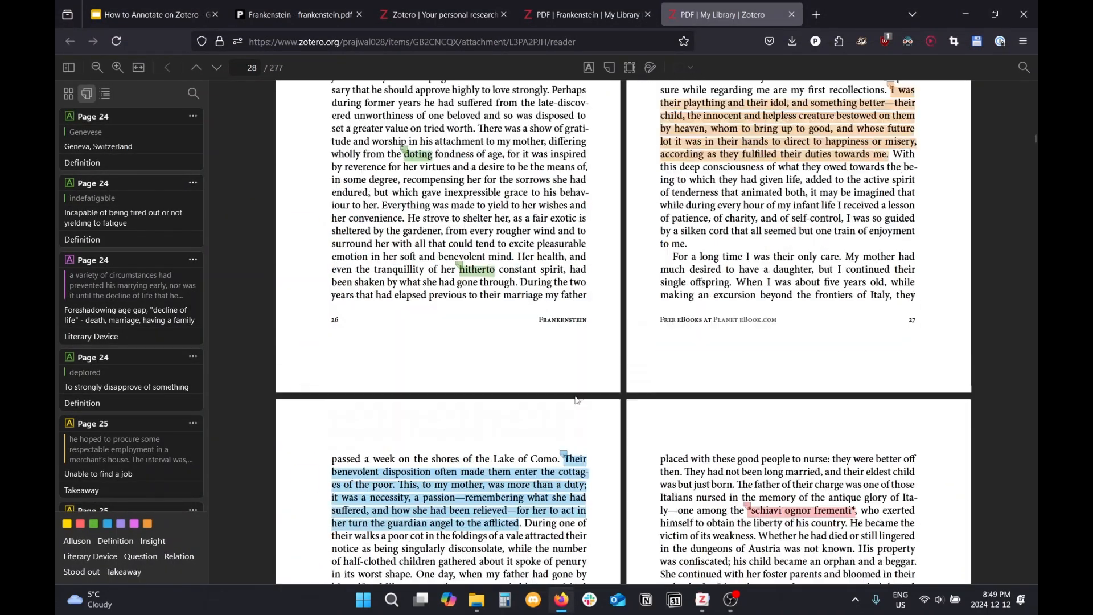
scroll(577, 401, "up", 5)
scroll(584, 377, "up", 3)
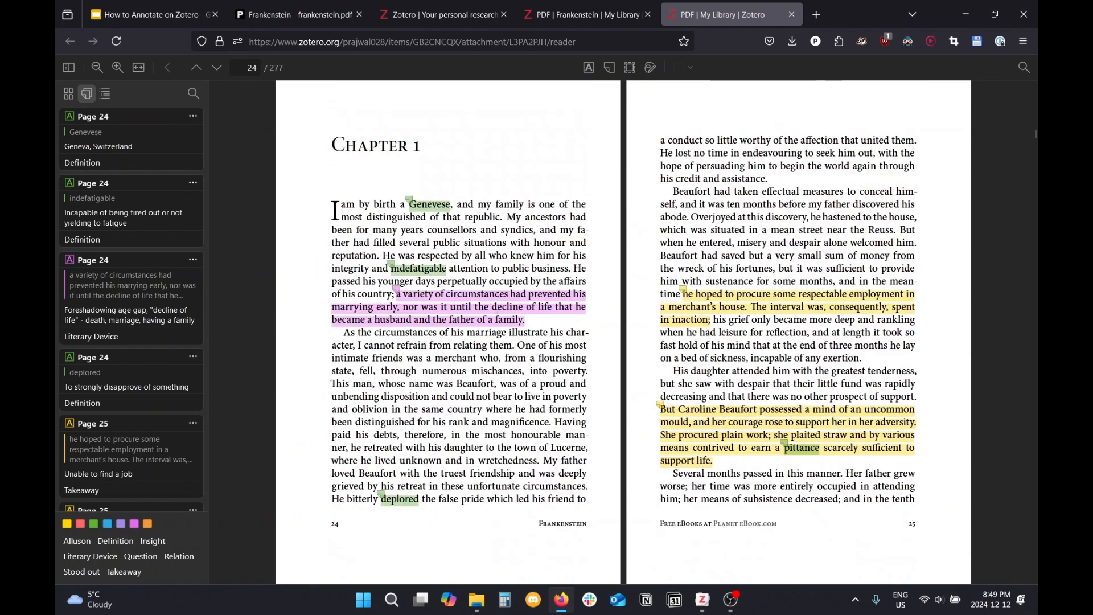
left_click_drag(393, 347, 452, 411)
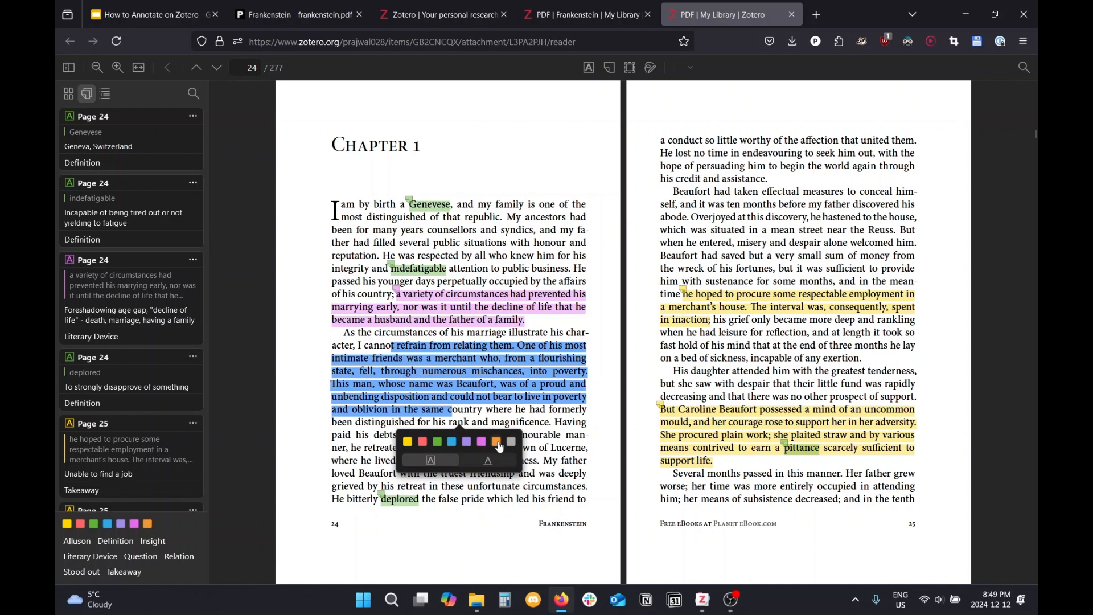
left_click(512, 443)
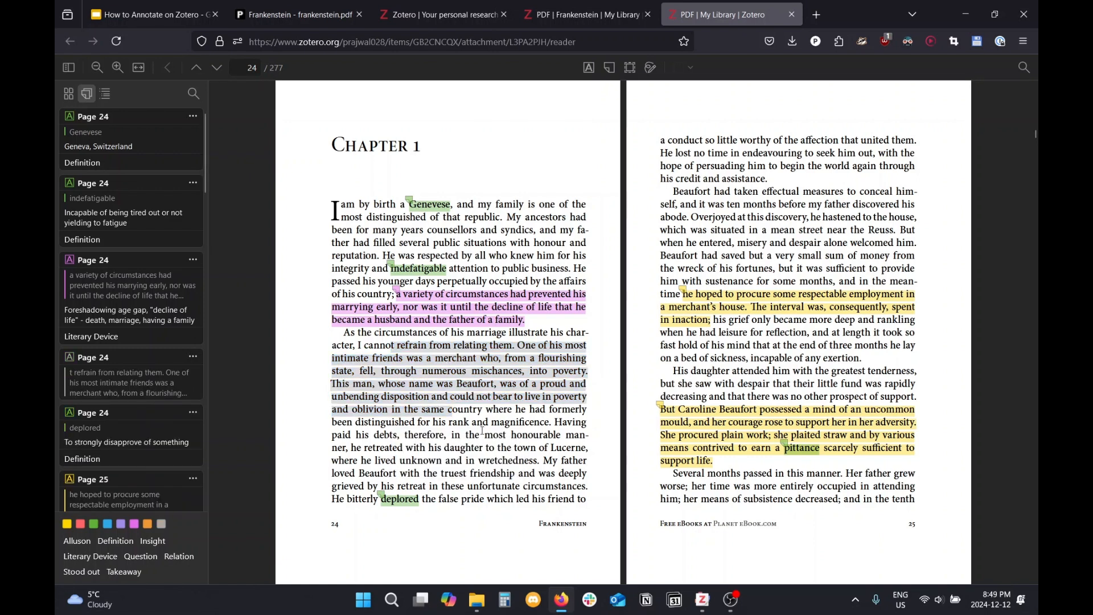
Switch to desktop Zotero, find the synced grey highlight on page 24, and delete it.
left_click(703, 600)
scroll(431, 398, "up", 10)
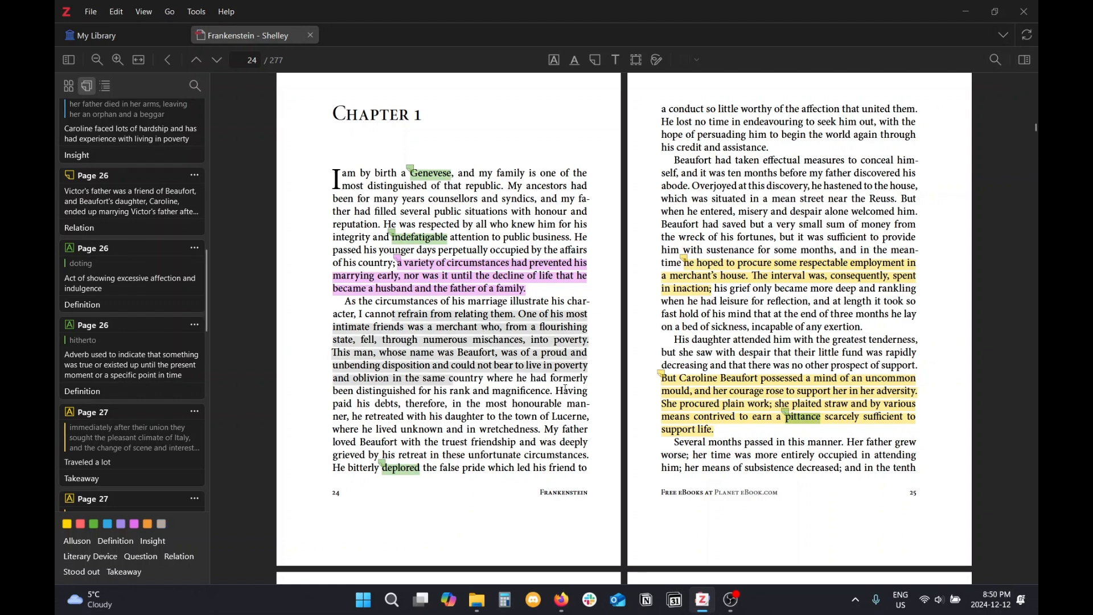
left_click(452, 345)
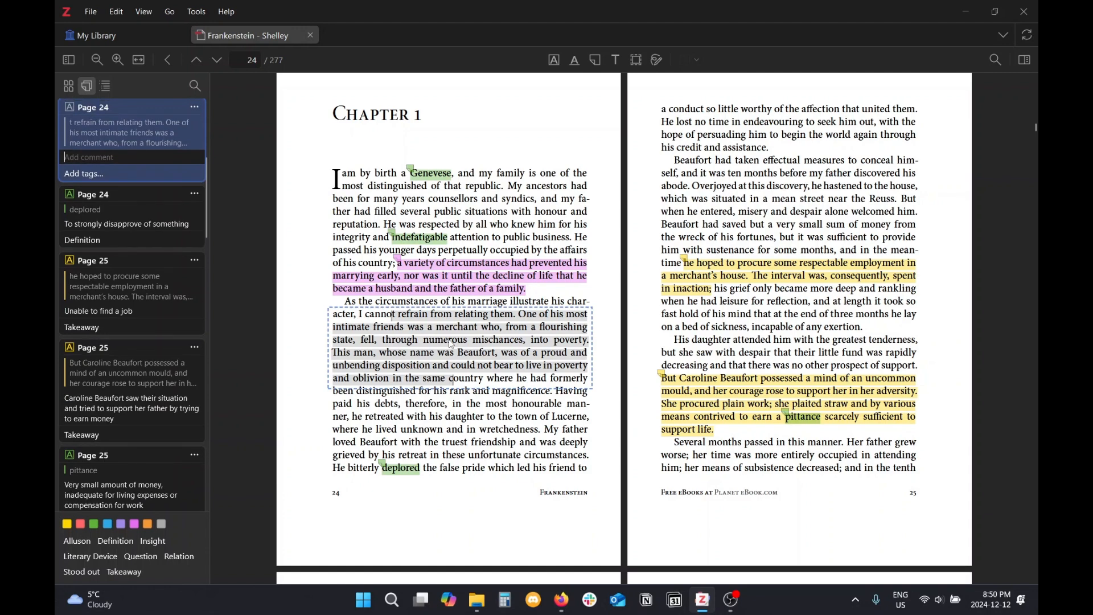
key("Delete")
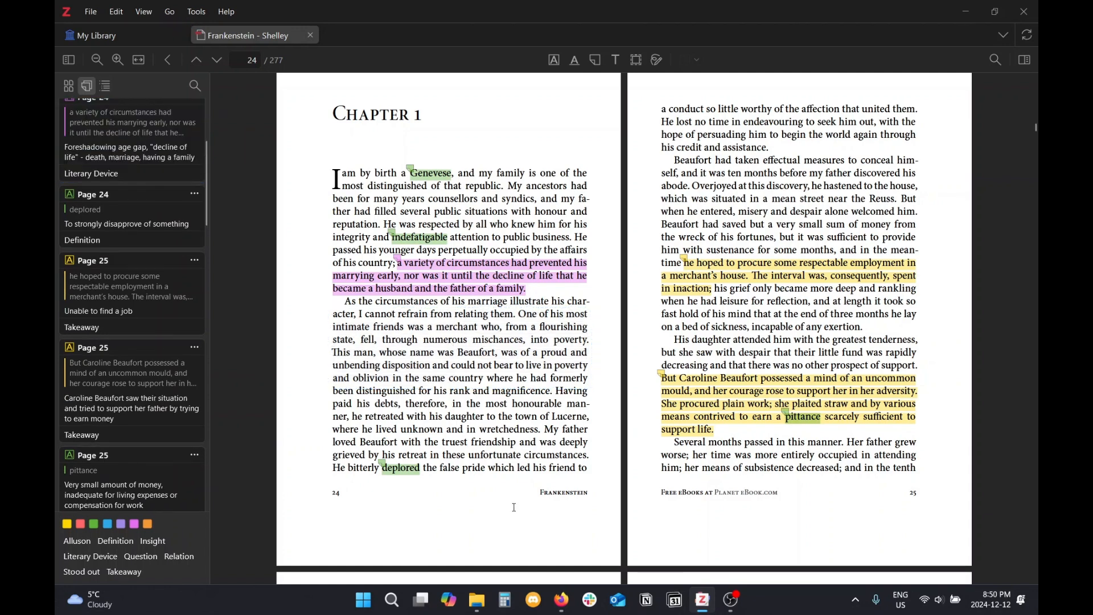
Sync the desktop Zotero library and reload the web reader in Firefox to update its page 24 annotations.
left_click(571, 600)
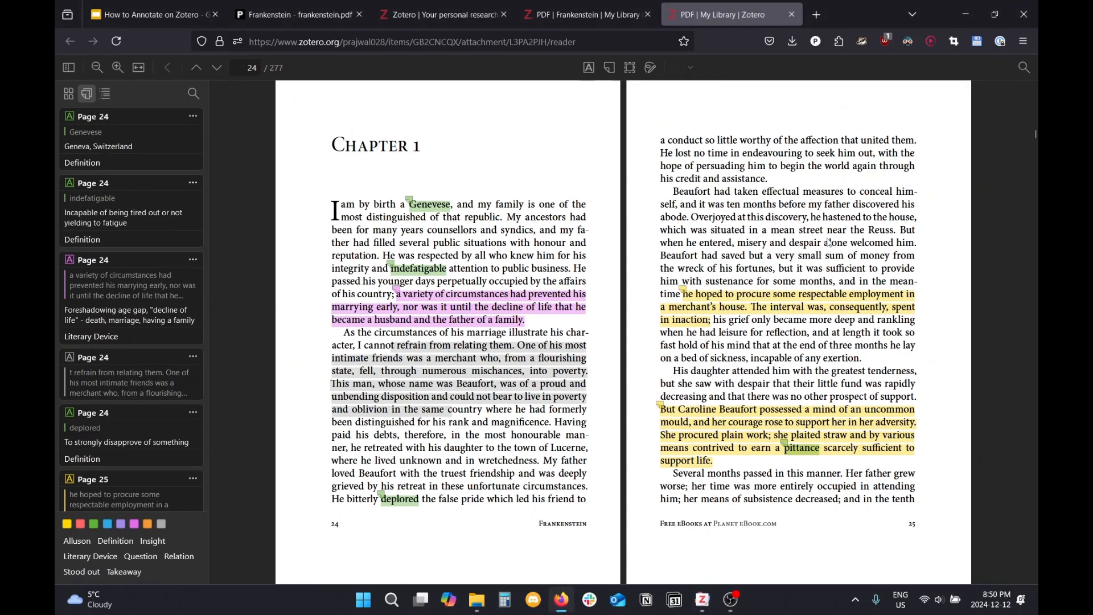
left_click(569, 602)
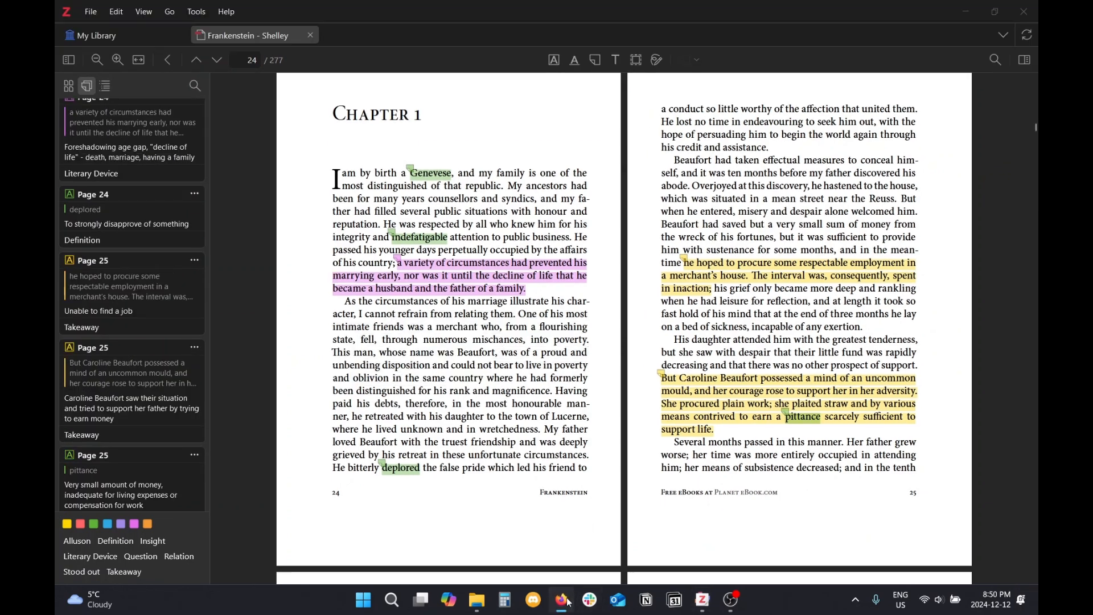
left_click(1026, 41)
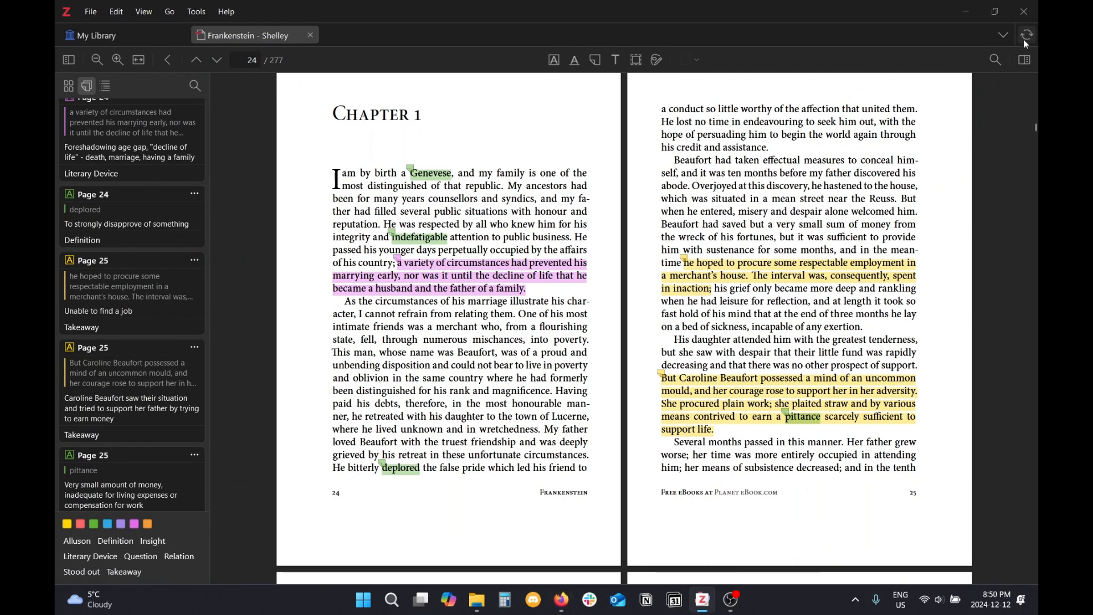
left_click(562, 600)
left_click(472, 376)
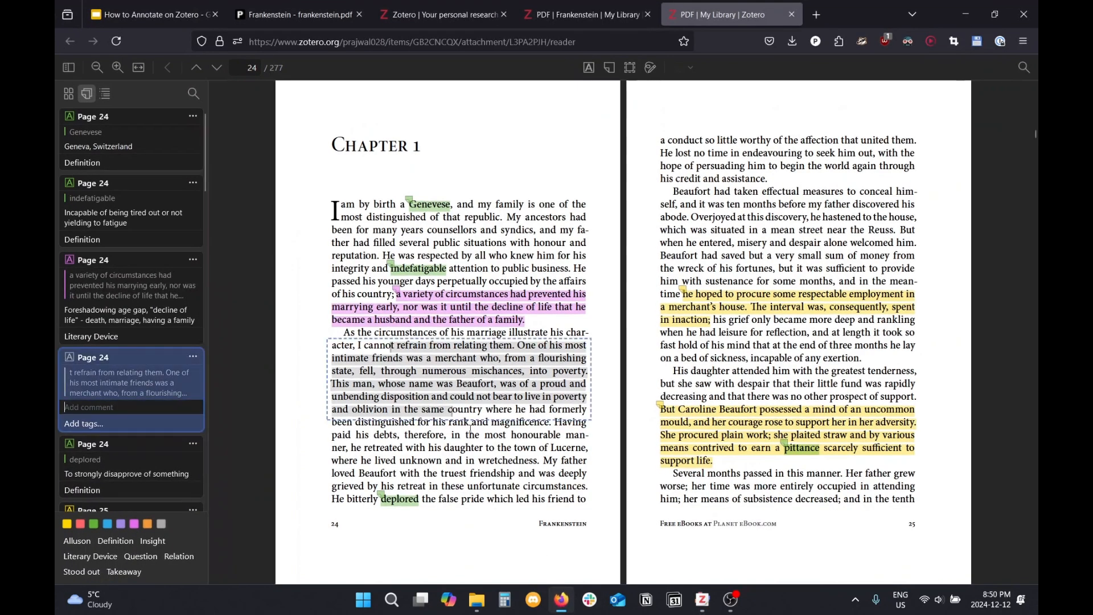
left_click(274, 78)
left_click(117, 40)
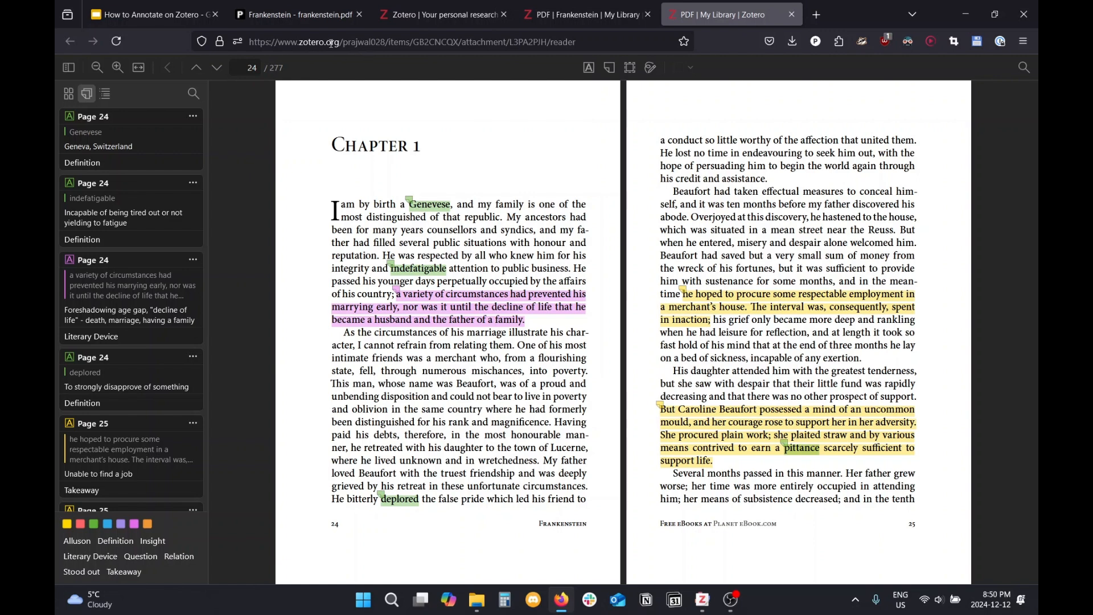
Review where the Zotero website offers the Web Library, and return to the web library tab with the Frankenstein item.
left_click(560, 16)
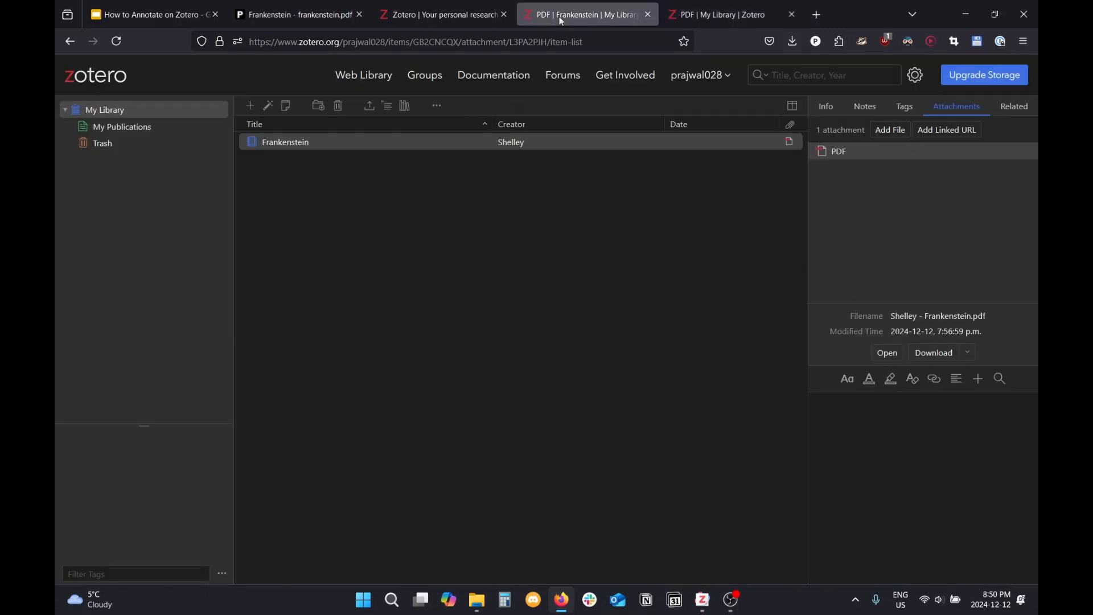
left_click(427, 23)
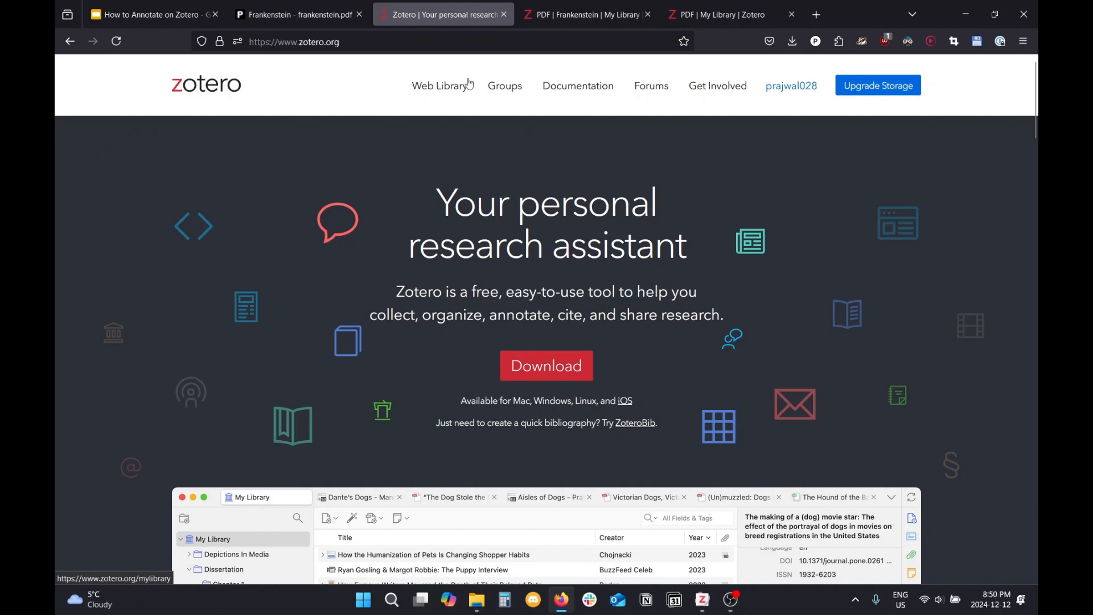
left_click(544, 17)
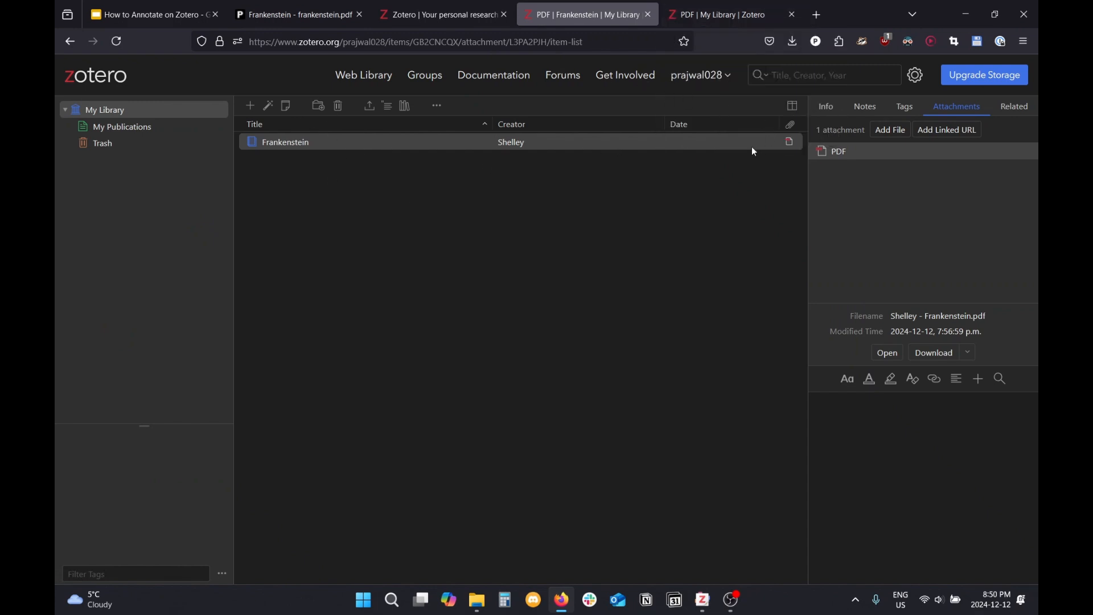
Add a blank Book item to the web library and switch to desktop Zotero to check for it in My Library.
left_click(250, 106)
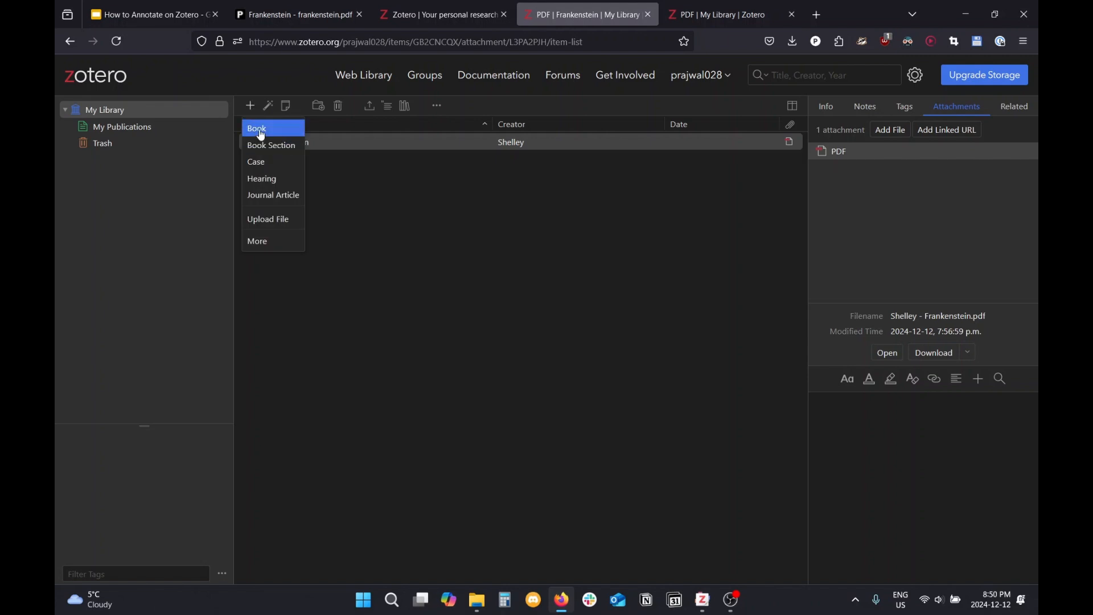
left_click(259, 129)
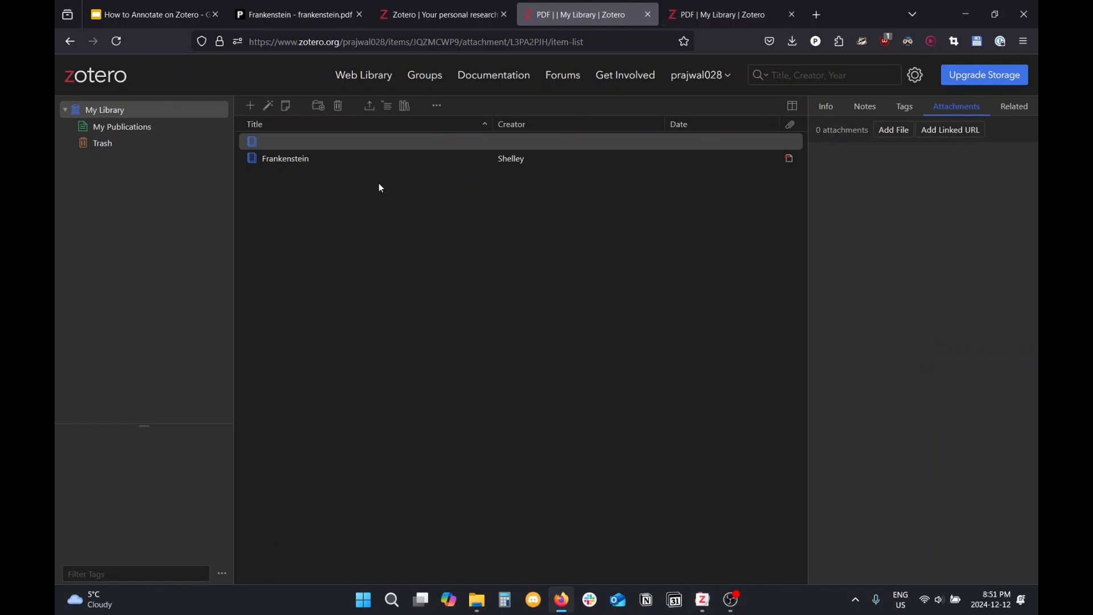
left_click(703, 601)
left_click(126, 39)
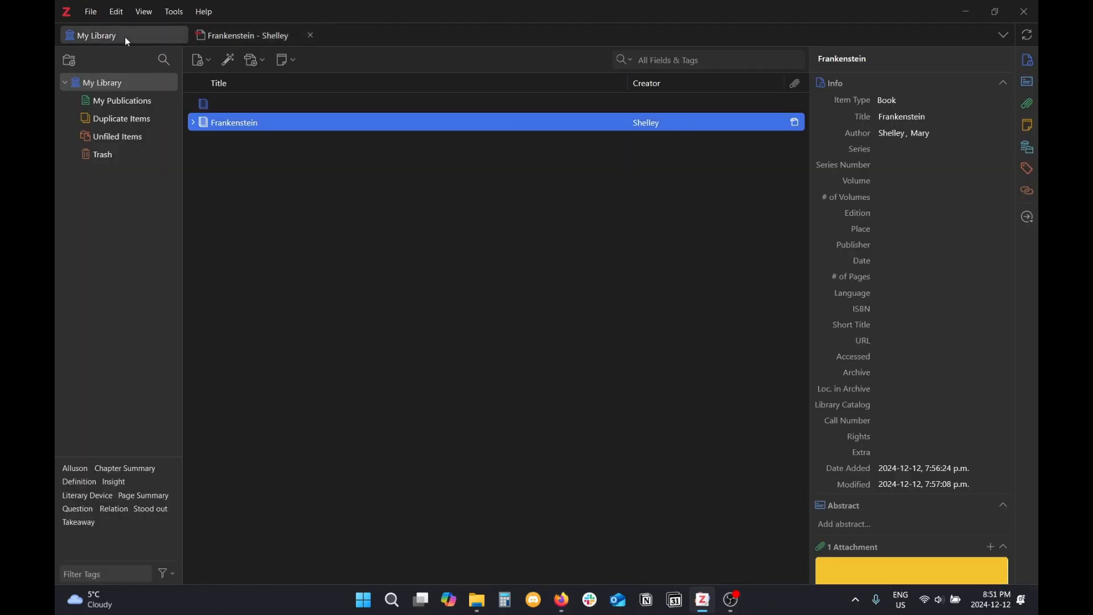
left_click(242, 105)
left_click(245, 122)
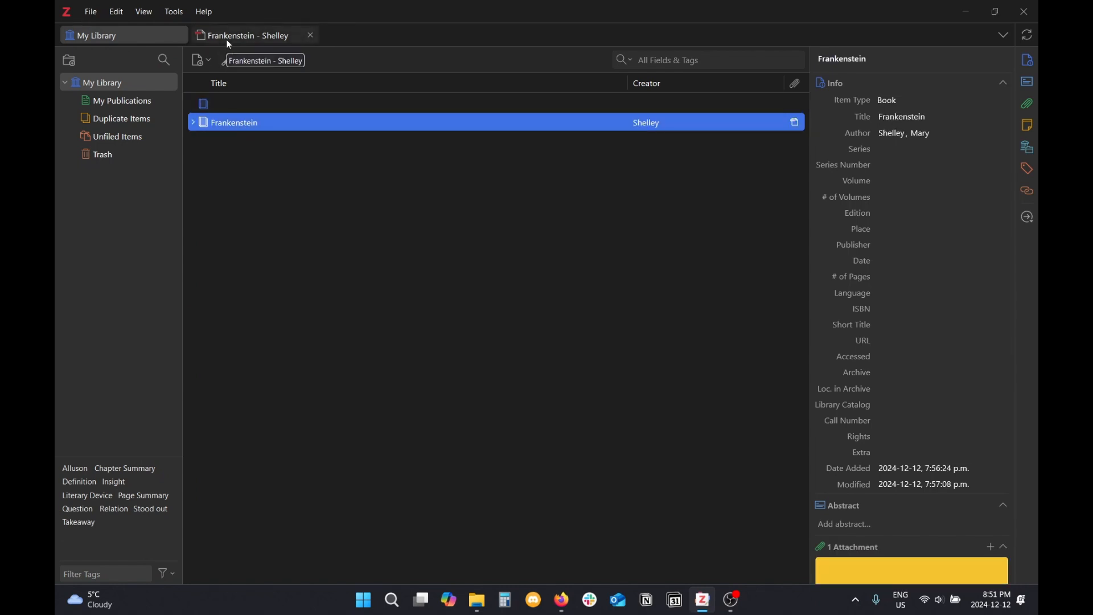
View the annotated Frankenstein PDF in desktop Zotero, and switch to Firefox to compare it with the web reader.
left_click(228, 41)
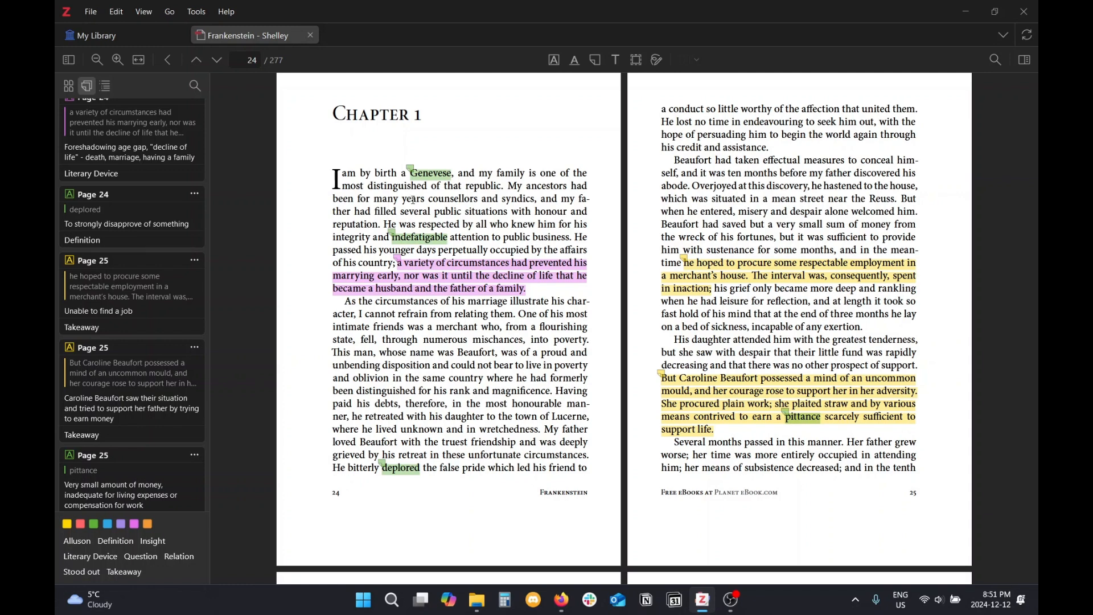
left_click(562, 600)
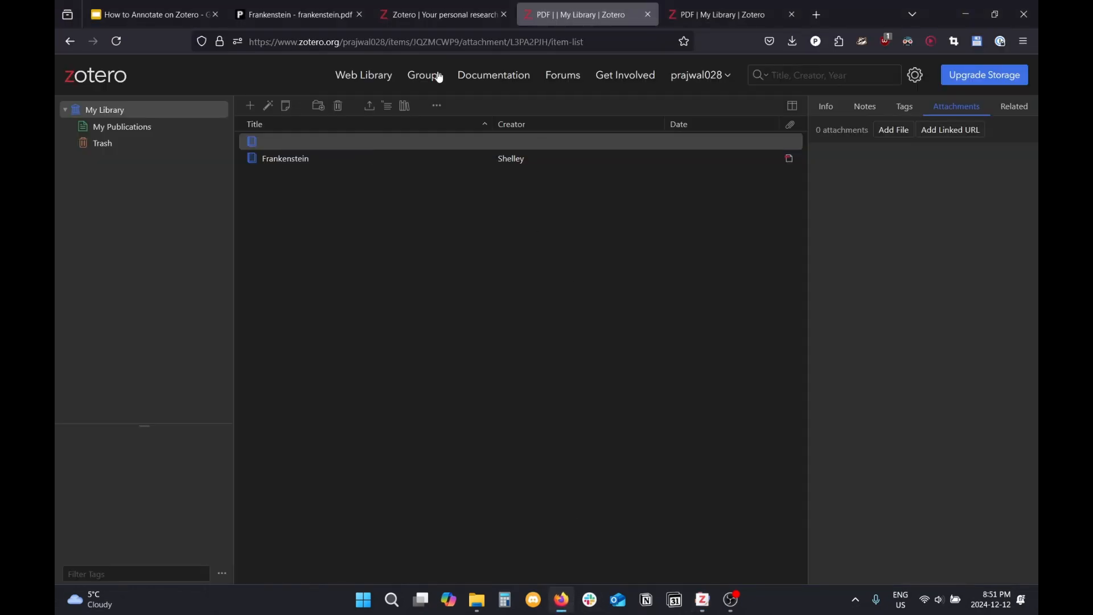
left_click(688, 15)
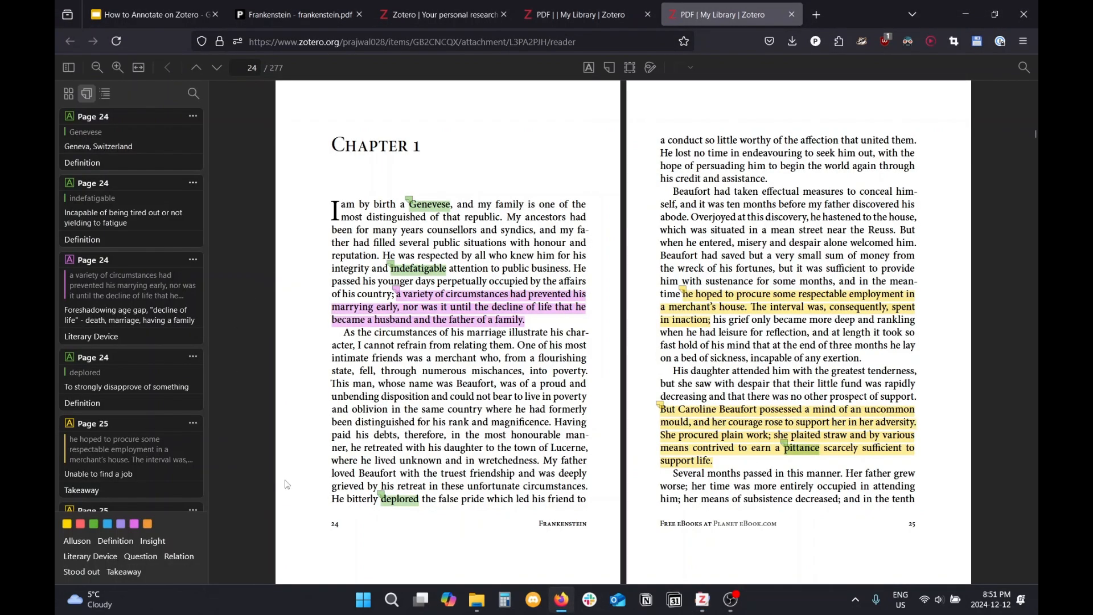